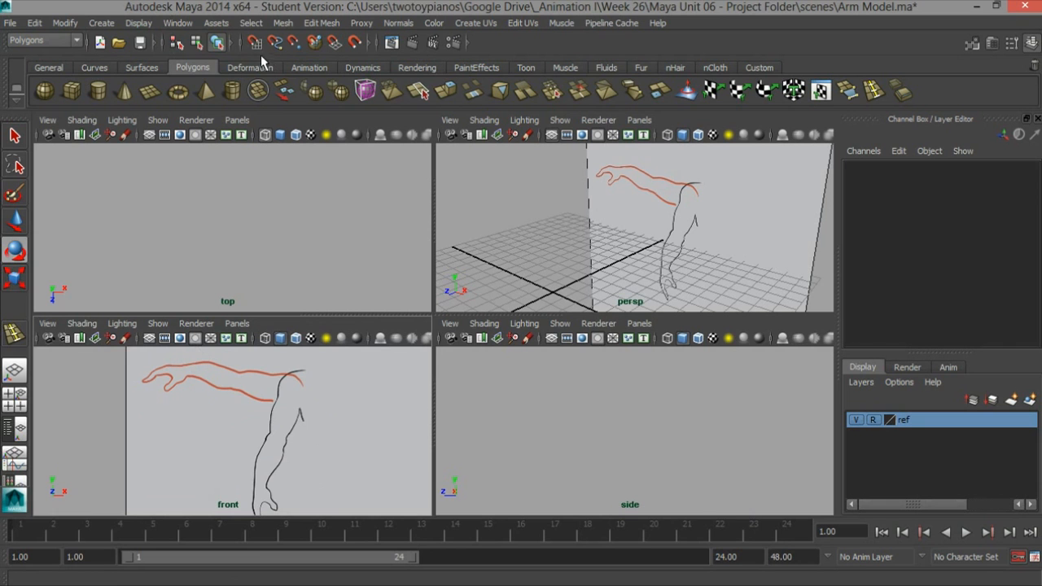
Step: Create a default polygon cylinder at the origin and frame it in the perspective view
left_click(98, 92)
key("f")
right_click_drag(742, 192, 647, 213, "alt")
left_click_drag(647, 195, 723, 219, "alt")
right_click_drag(724, 218, 669, 215, "alt")
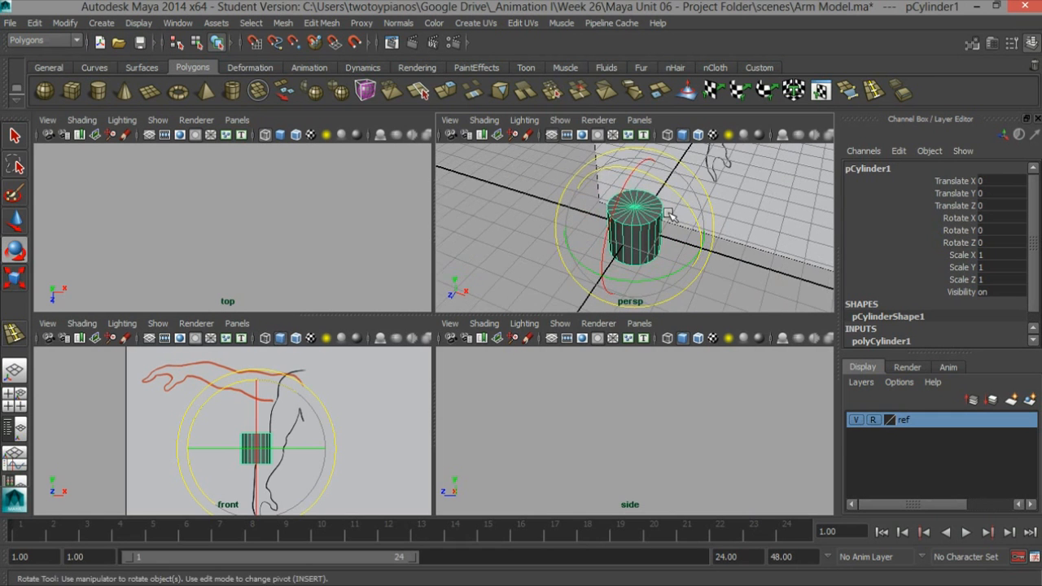
middle_click_drag(669, 213, 661, 232, "alt")
Step: Examine the edge layout of the cylinder's caps and sides from above and below
key("q")
left_click_drag(686, 242, 682, 195, "alt")
right_click_drag(661, 196, 709, 222, "alt")
middle_click_drag(621, 246, 595, 215, "alt")
left_click_drag(594, 219, 621, 266, "alt")
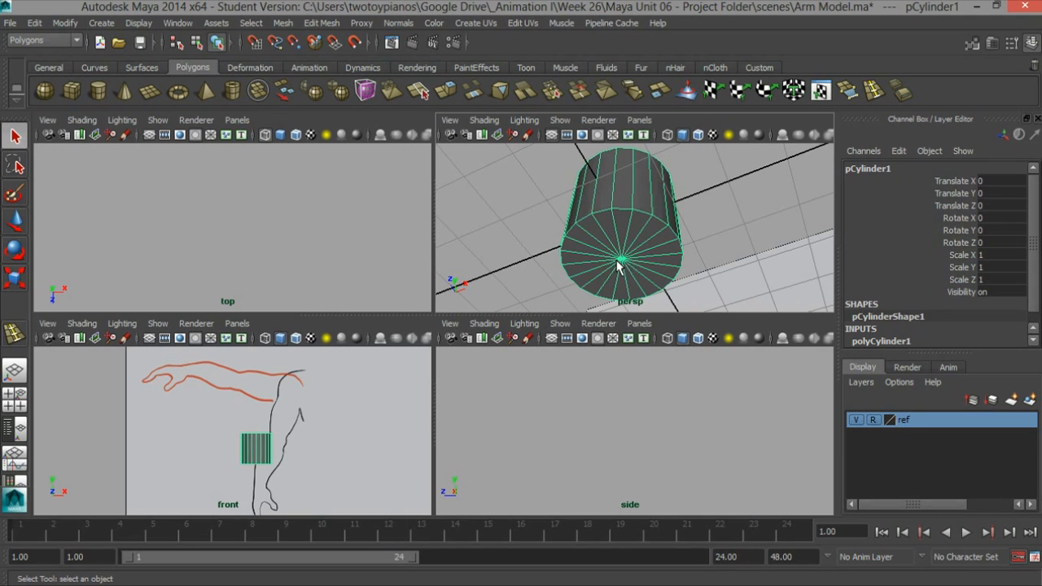
left_click_drag(625, 228, 618, 254, "alt")
right_click_drag(613, 258, 661, 249, "alt")
middle_click_drag(641, 245, 646, 208, "alt")
left_click_drag(630, 229, 654, 237, "alt")
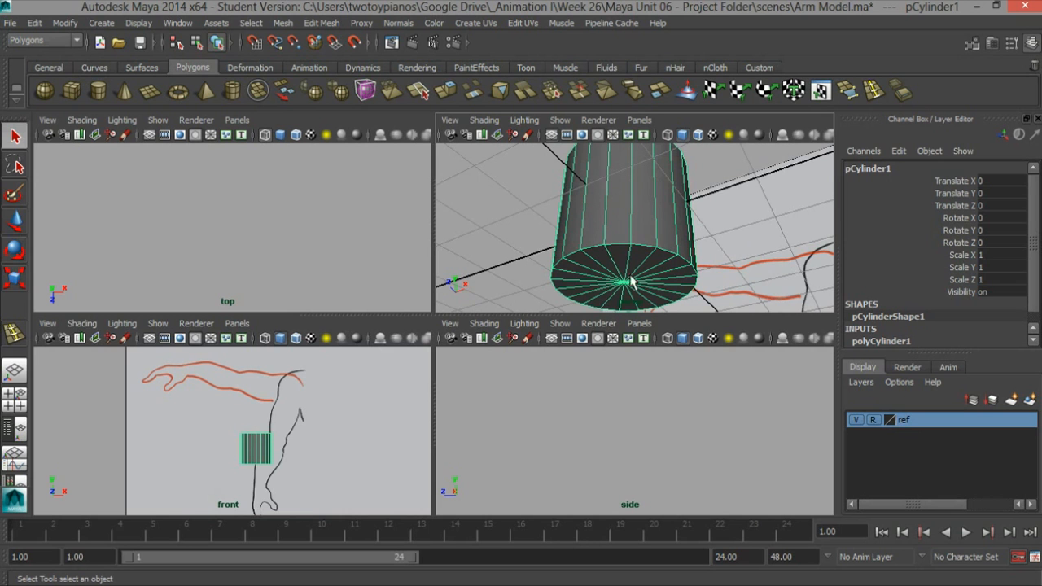
left_click_drag(625, 266, 635, 250, "alt")
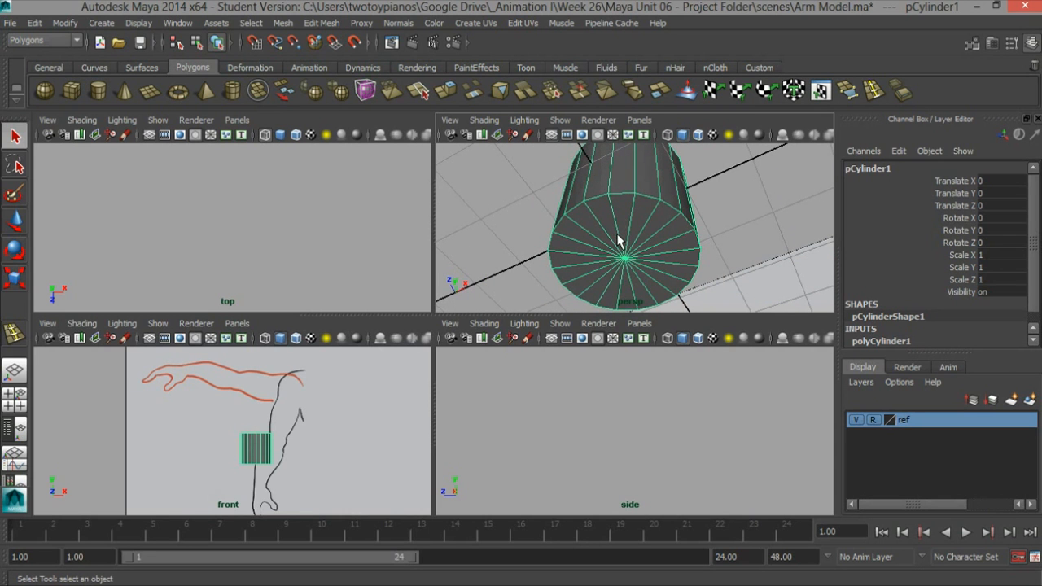
scroll(625, 200, "down", 3)
left_click_drag(625, 200, 687, 275, "alt")
scroll(656, 210, "down", 2)
left_click_drag(657, 210, 684, 243, "alt")
middle_click_drag(634, 228, 661, 218, "alt")
scroll(611, 214, "up", 2)
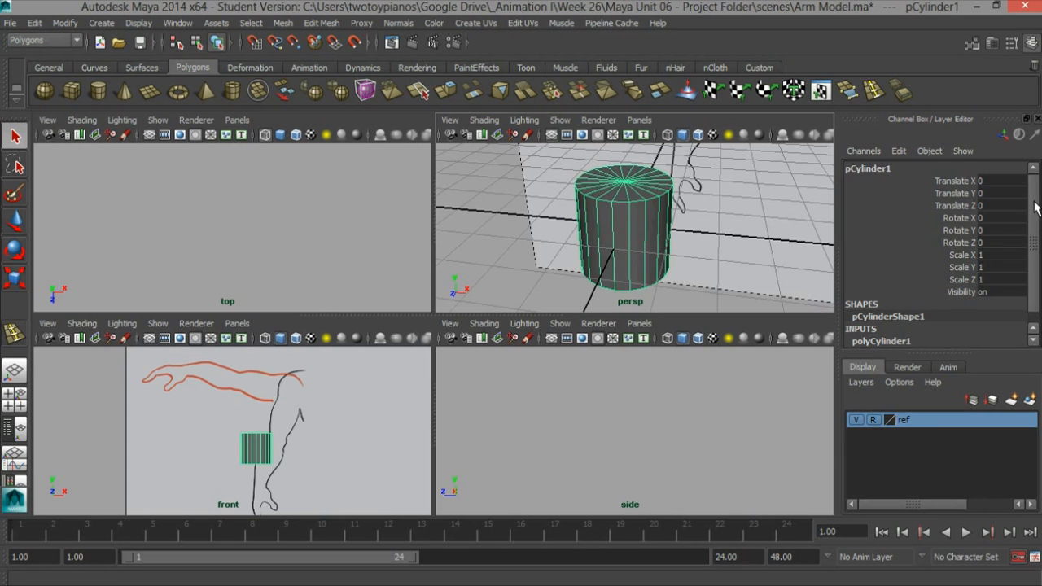
Step: Set the cylinder's Subdivisions Axis to 8 in its polyCylinder1 inputs
left_click_drag(1035, 208, 1034, 257)
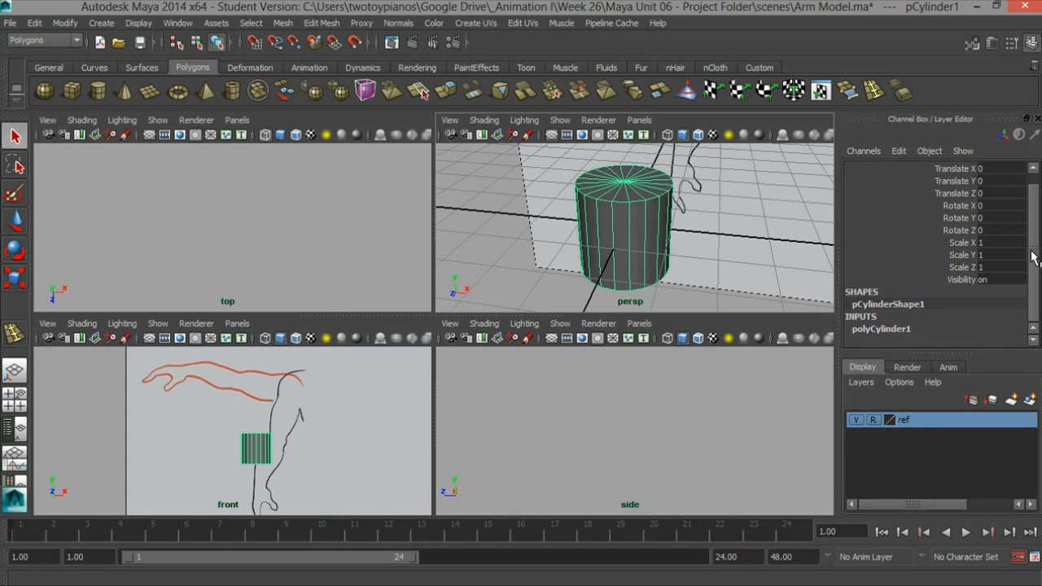
left_click(895, 329)
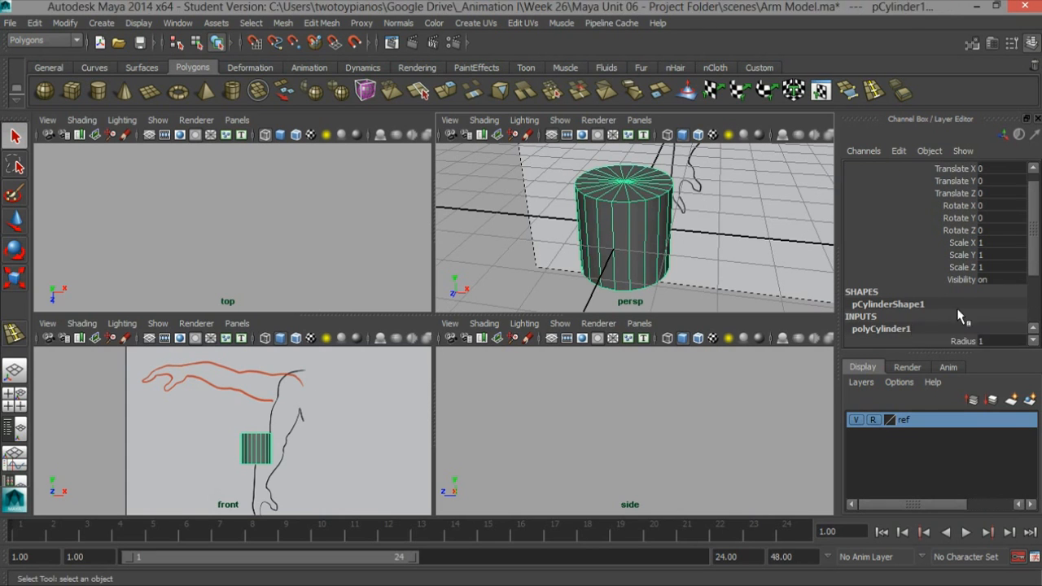
left_click_drag(1032, 248, 1032, 291)
double_click(997, 279)
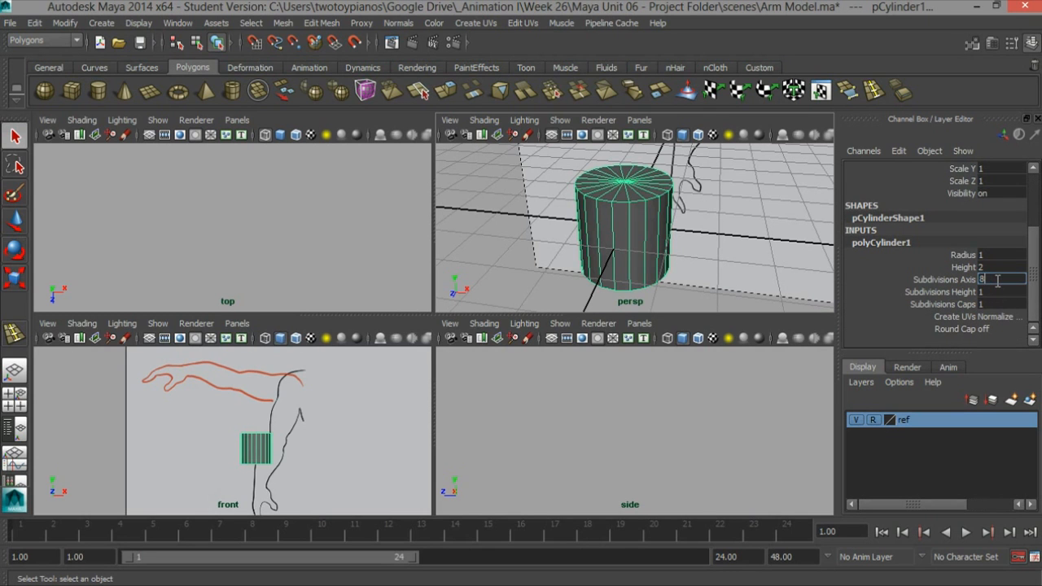
key("Return")
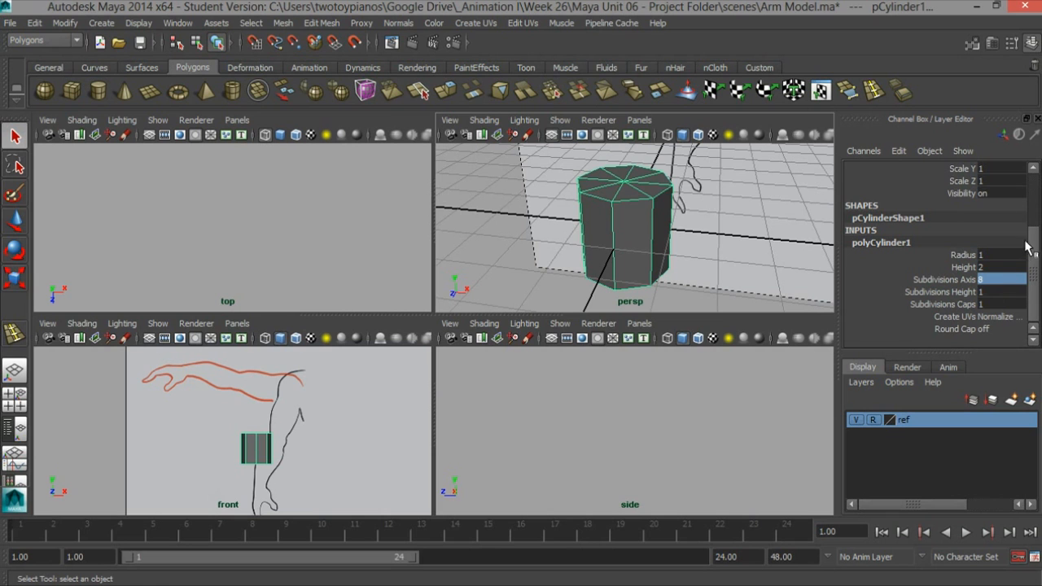
left_click_drag(643, 213, 617, 191, "alt")
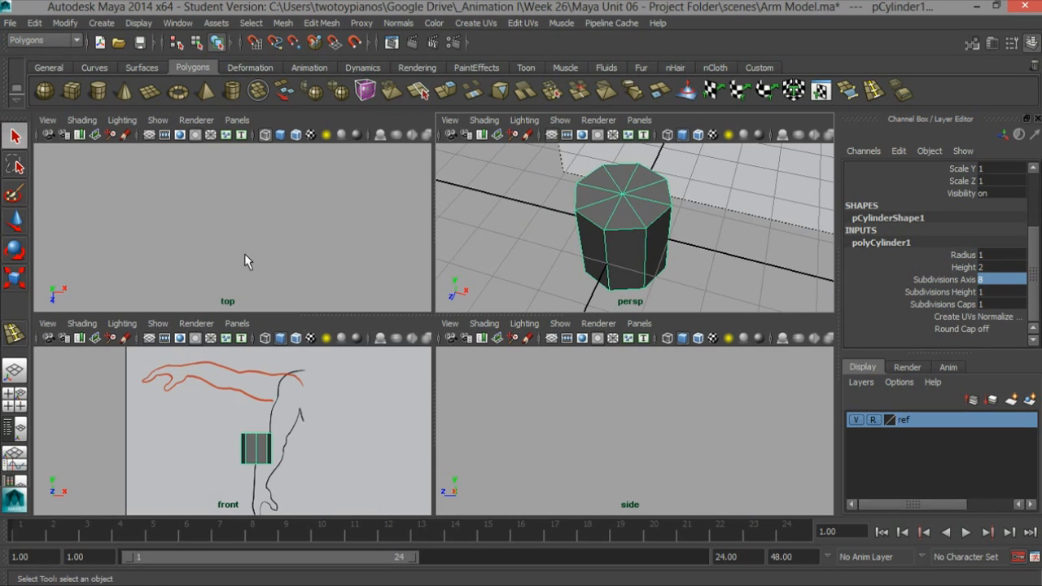
Step: Shade the top view and delete the diagonal edges across the cylinder's caps, keeping only the central cross
key("f")
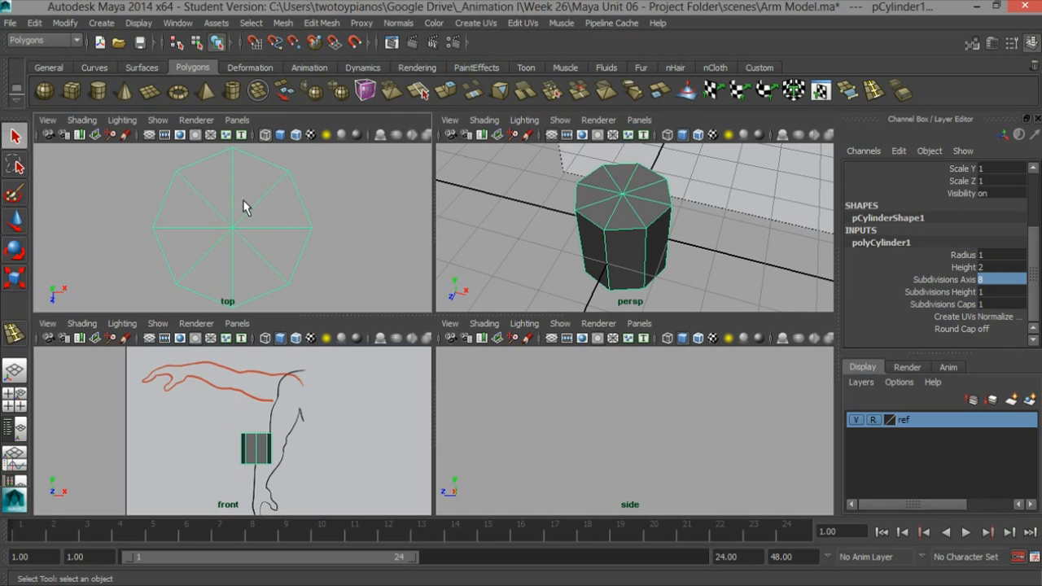
key("5")
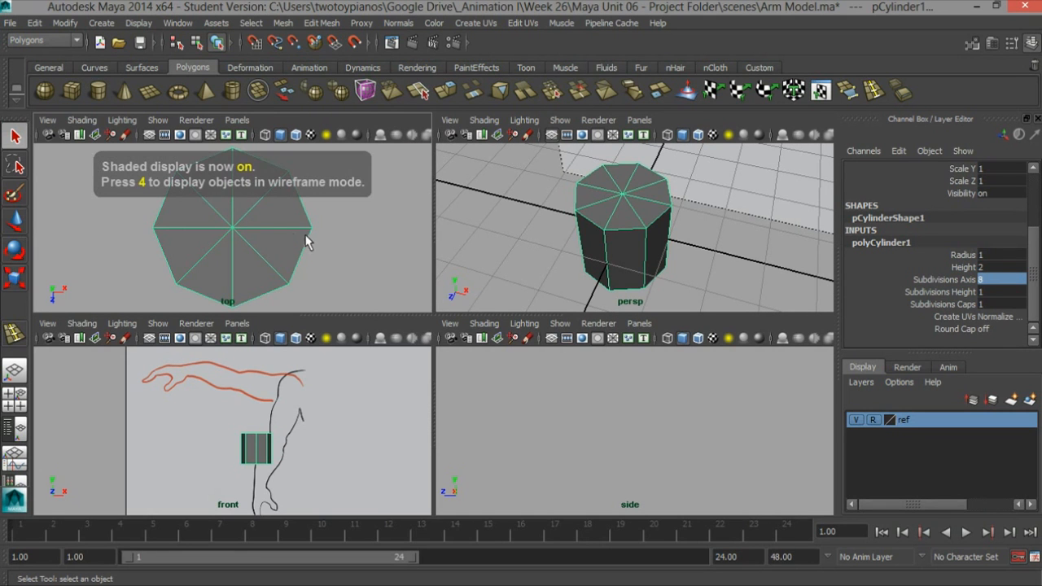
right_click_drag(252, 216, 238, 173)
left_click_drag(249, 175, 268, 213)
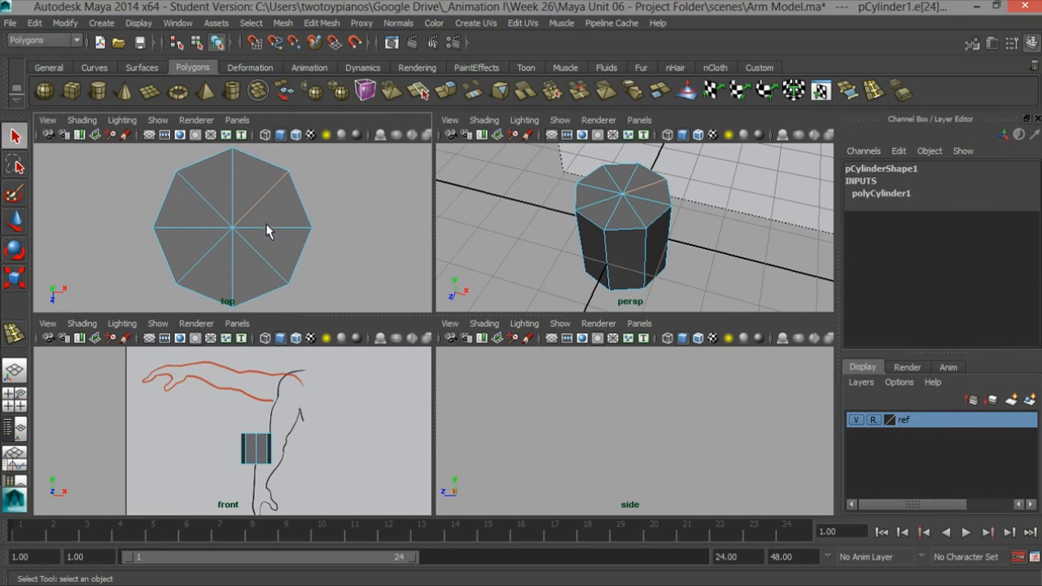
left_click(213, 207, "shift")
left_click_drag(205, 272, 205, 273, "shift")
left_click_drag(274, 245, 248, 283, "shift")
left_click_drag(678, 209, 659, 235, "alt")
middle_click_drag(659, 236, 669, 255, "alt")
key("Delete")
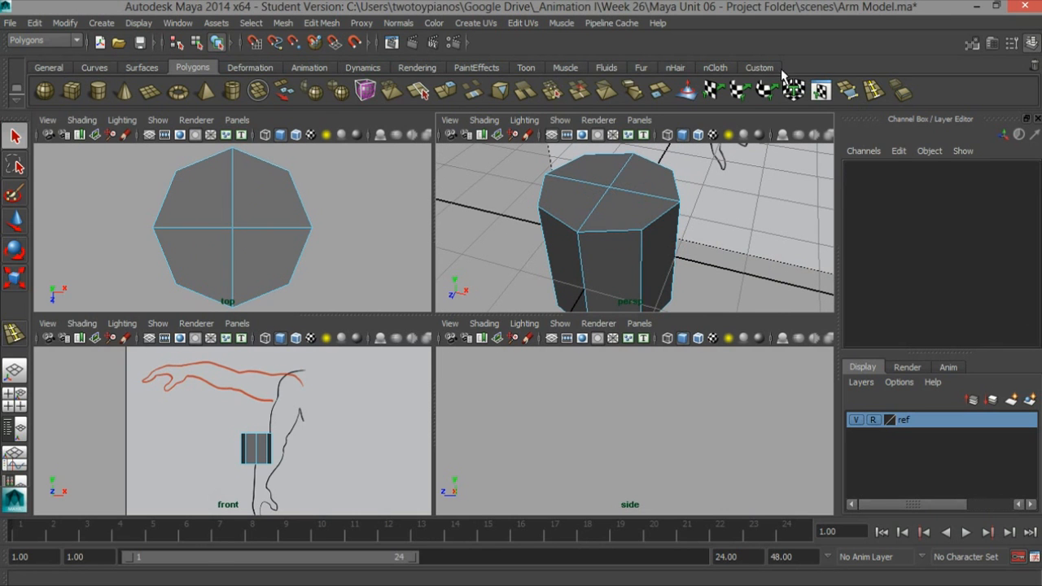
Step: Try inserting a vertical edge loop through the cylinder's sides and caps, and undo it
left_click_drag(634, 227, 700, 244, "alt")
left_click_drag(542, 224, 657, 220, "alt")
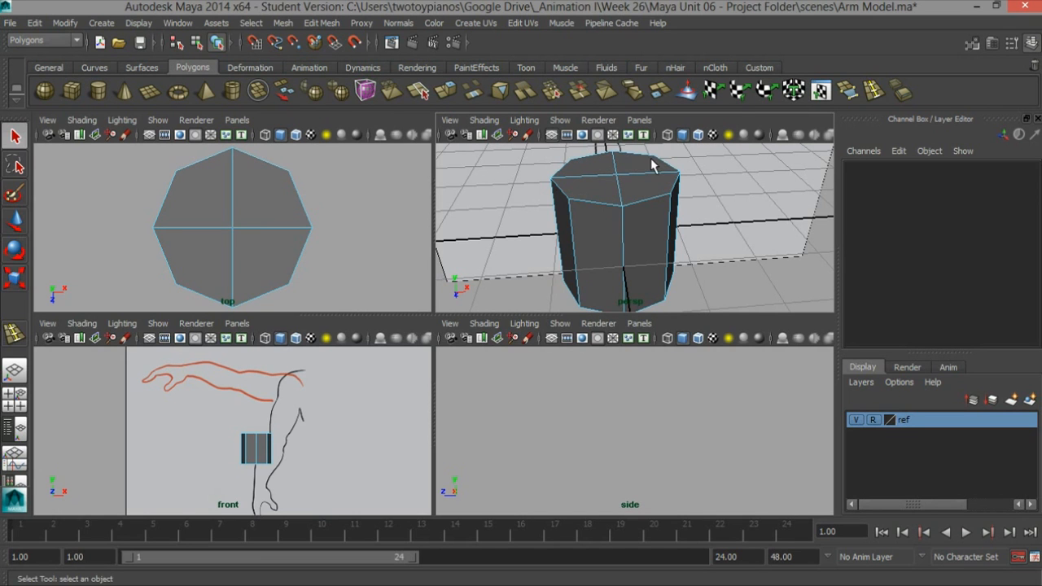
left_click(872, 92)
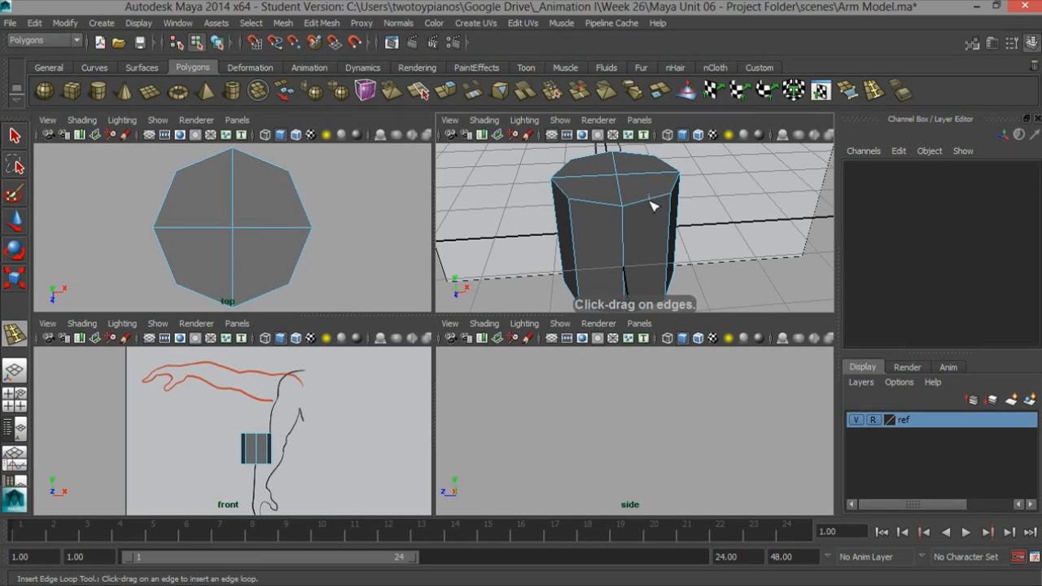
left_click(651, 200)
key("ctrl+z")
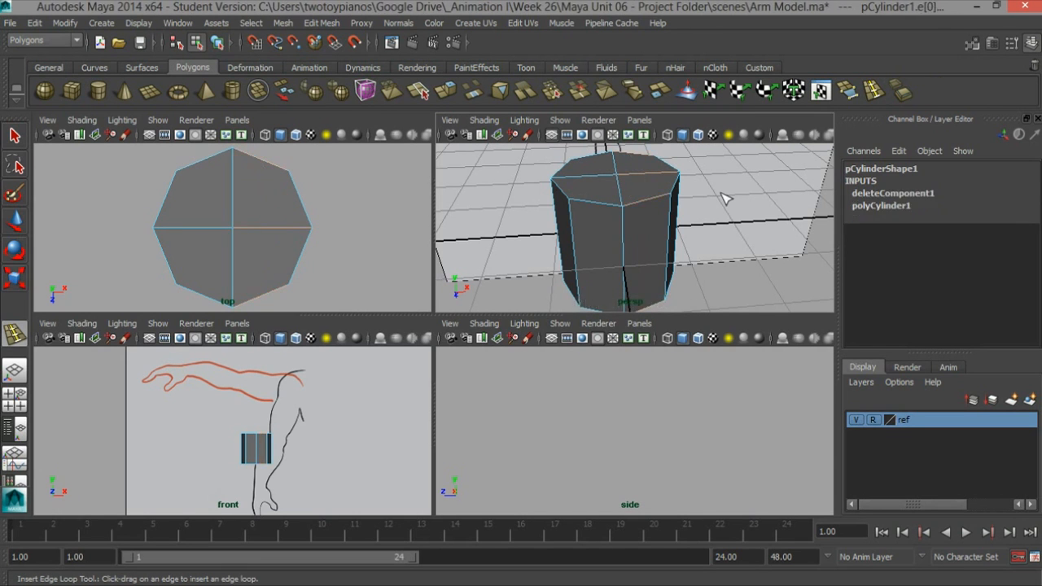
key("q")
left_click_drag(682, 224, 644, 226, "alt")
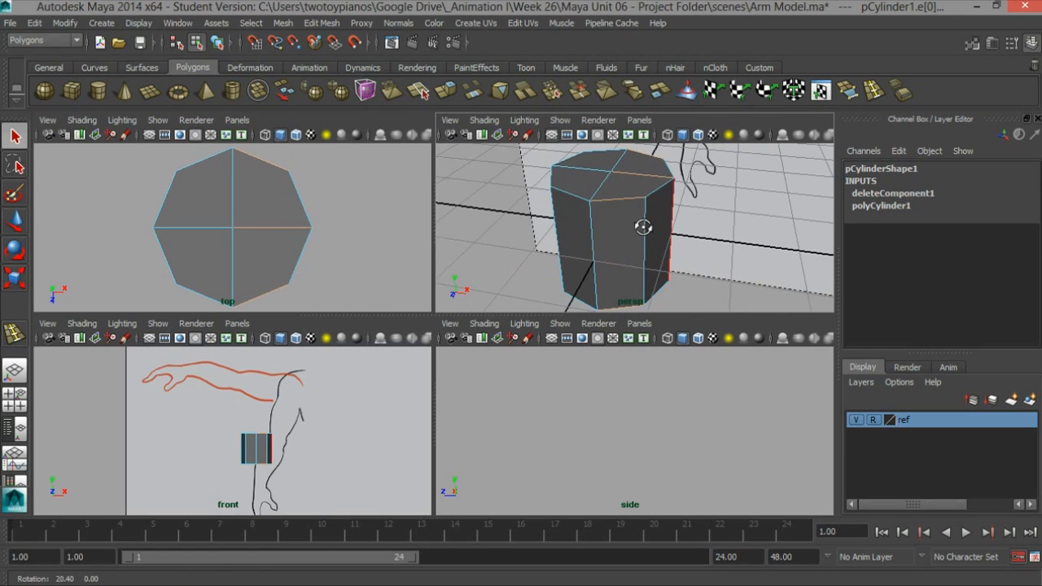
Step: In the front view, move the whole cylinder onto the black arm sketch's elbow, at about X 1.224 and Y 0.477
scroll(644, 226, "down", 4)
key("space")
right_click_drag(227, 359, 512, 297, "alt")
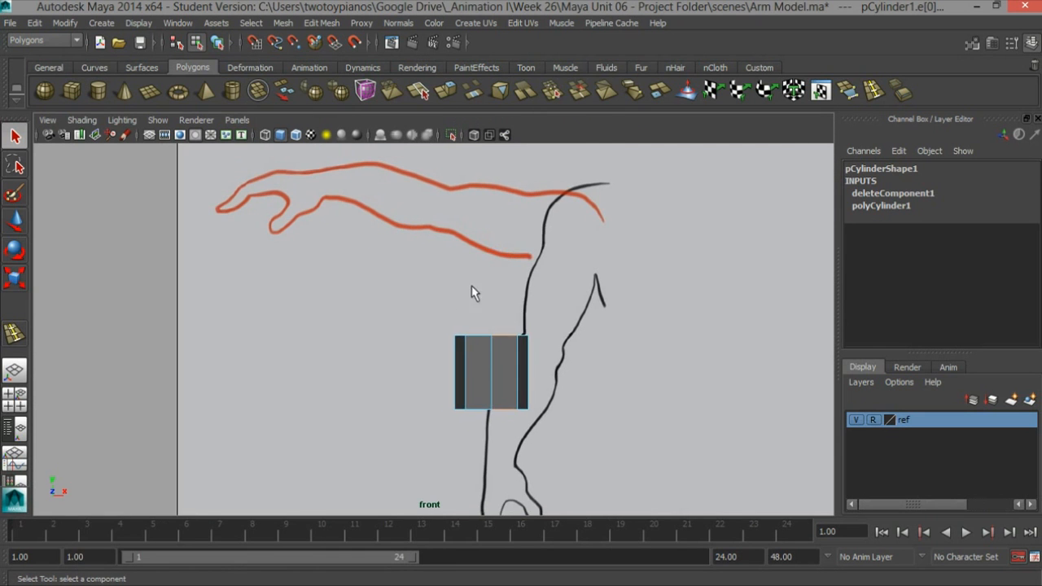
right_click_drag(482, 249, 518, 214)
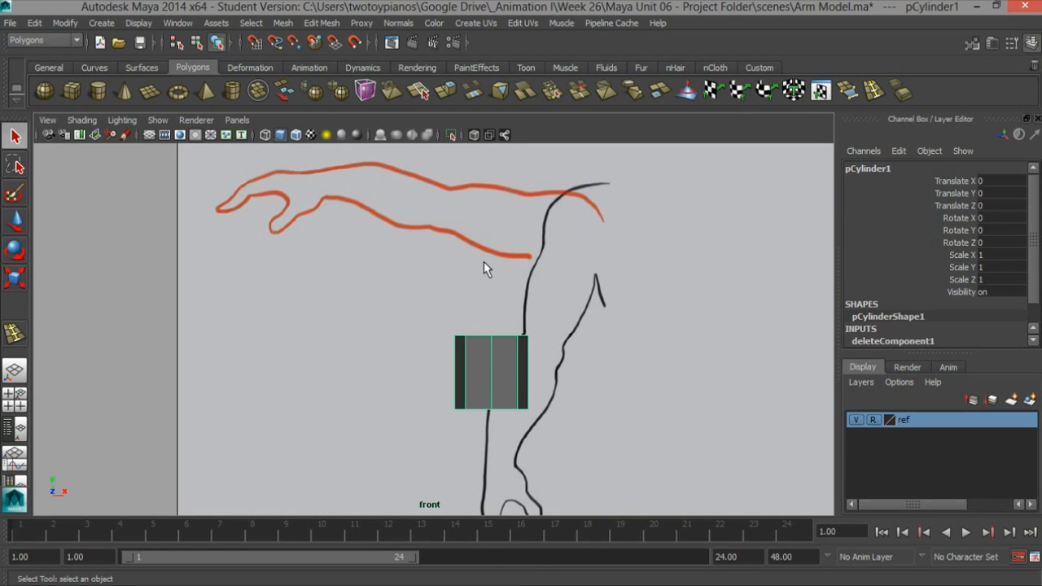
key("w")
left_click_drag(490, 372, 537, 350)
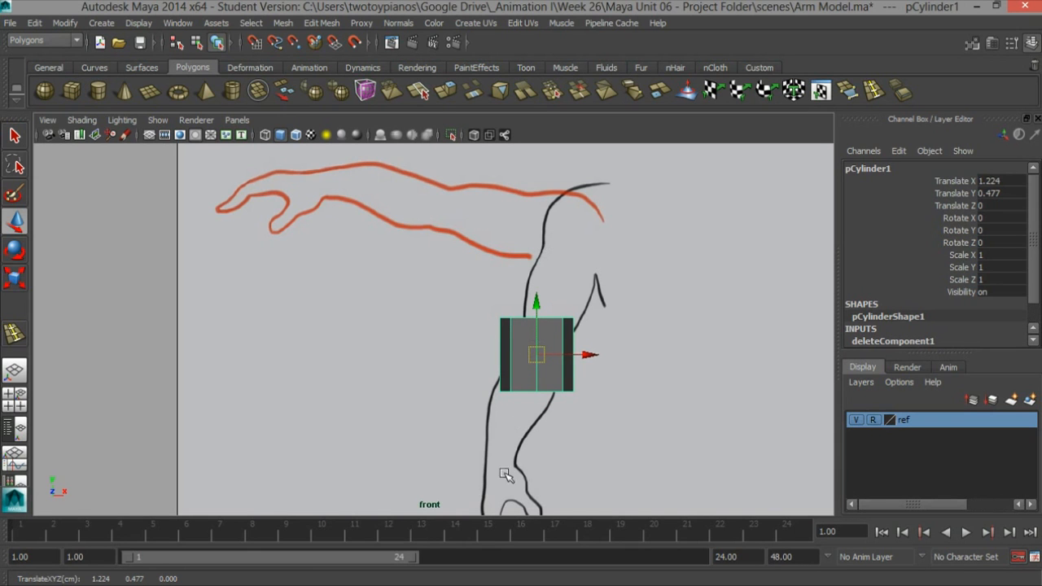
Step: Turn on X-Ray shading in the front view and scale the cylinder uniformly to about 0.652 to fit the elbow's width
left_click(85, 120)
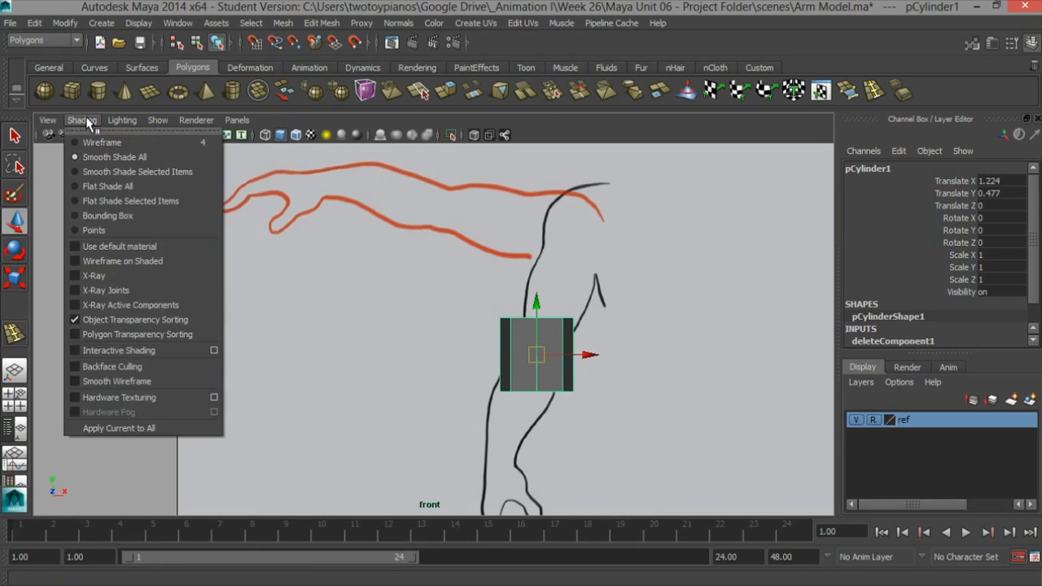
left_click(93, 275)
mouse_move(317, 278)
right_mouse_down("alt")
mouse_move(535, 286)
mouse_move(572, 297)
right_mouse_up("alt")
key("r")
left_click_drag(576, 365, 544, 367)
Step: Rotate the cylinder to about -23.4 degrees in Z along the arm and flatten it to a Y scale of about 0.404
key("e")
left_click_drag(548, 307, 573, 307)
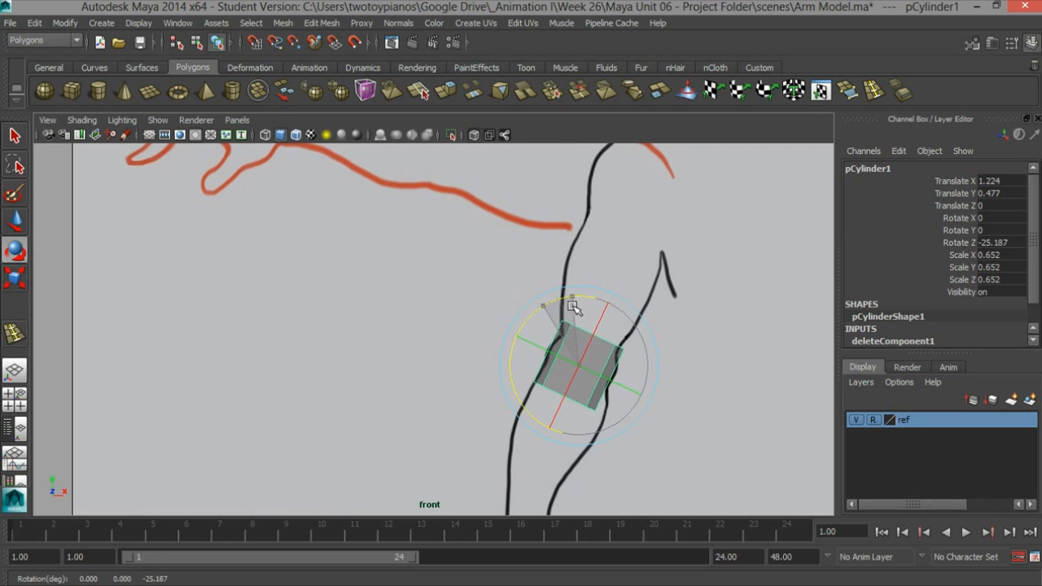
middle_click_drag(662, 309, 505, 280, "alt")
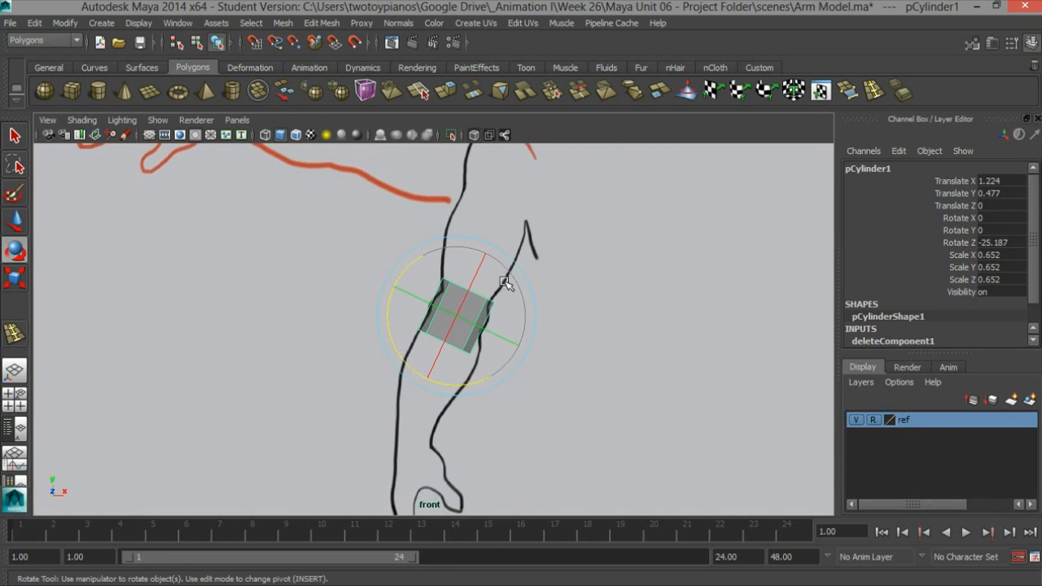
left_click_drag(415, 271, 415, 277)
key("r")
left_click_drag(472, 253, 475, 280)
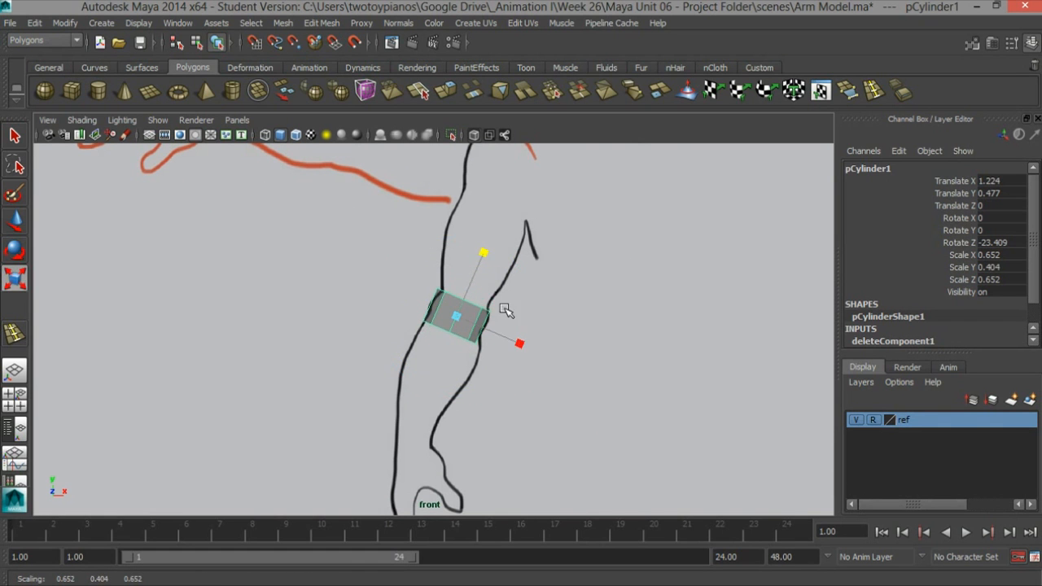
Step: Extrude the four faces of the cylinder's upper cap along the upper arm to about armpit height
scroll(555, 304, "down", 1)
middle_click_drag(516, 330, 456, 382, "alt")
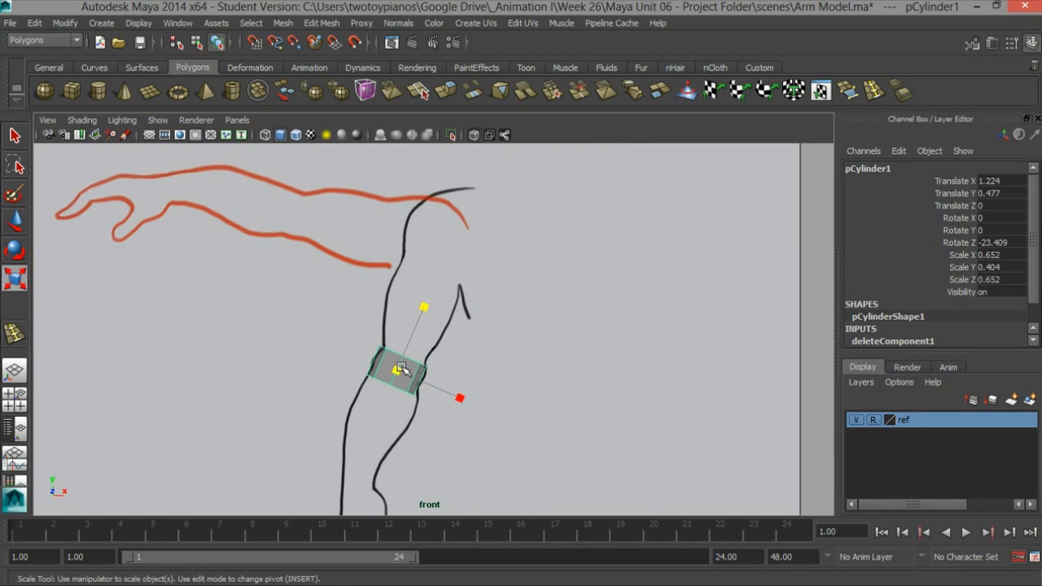
right_click(401, 367)
left_click(404, 288)
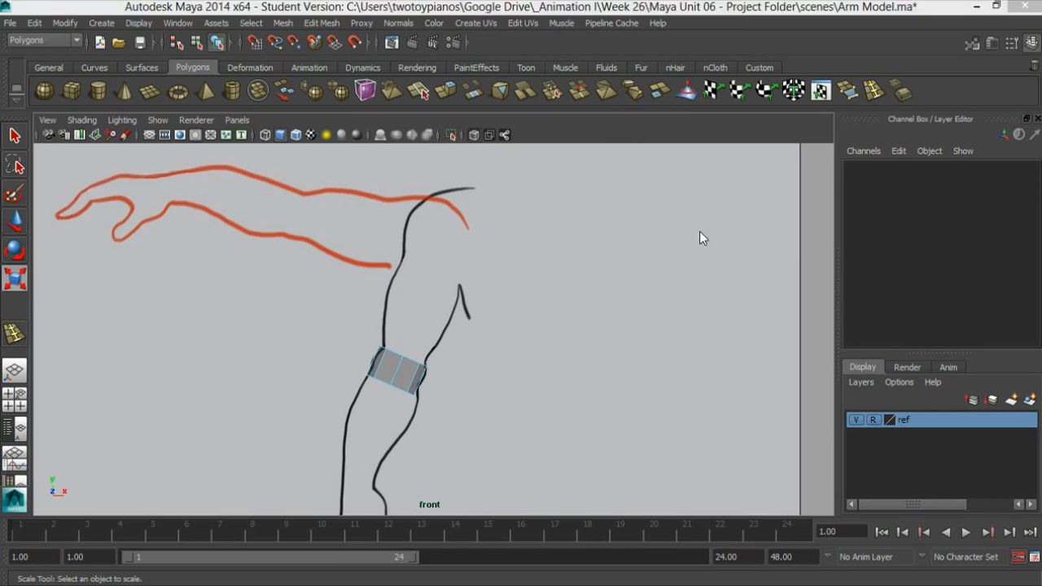
key("space")
left_click(674, 191)
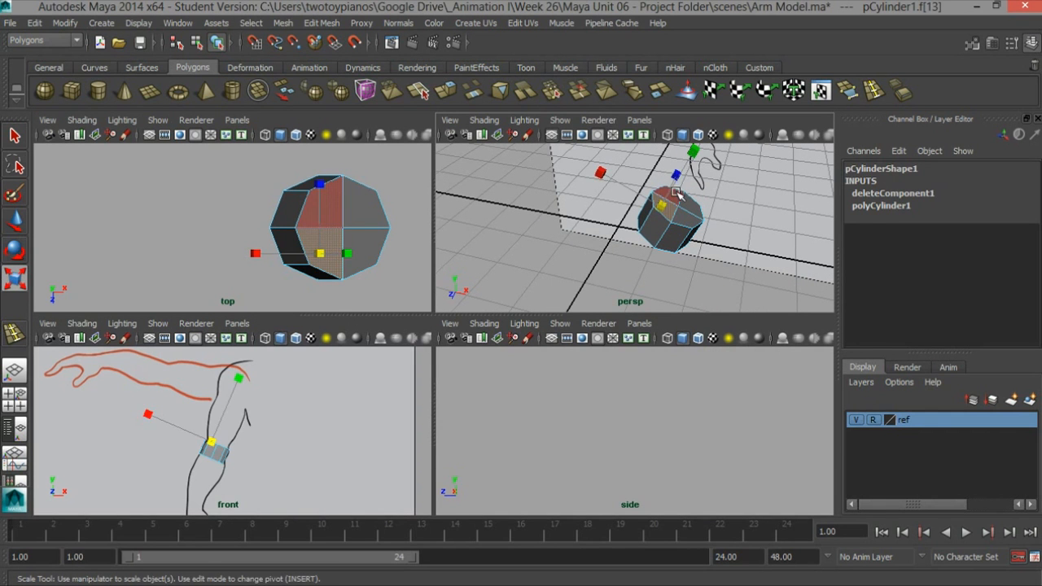
key("q")
left_click(674, 194, "shift")
left_click(694, 204, "shift")
left_click(682, 216, "shift")
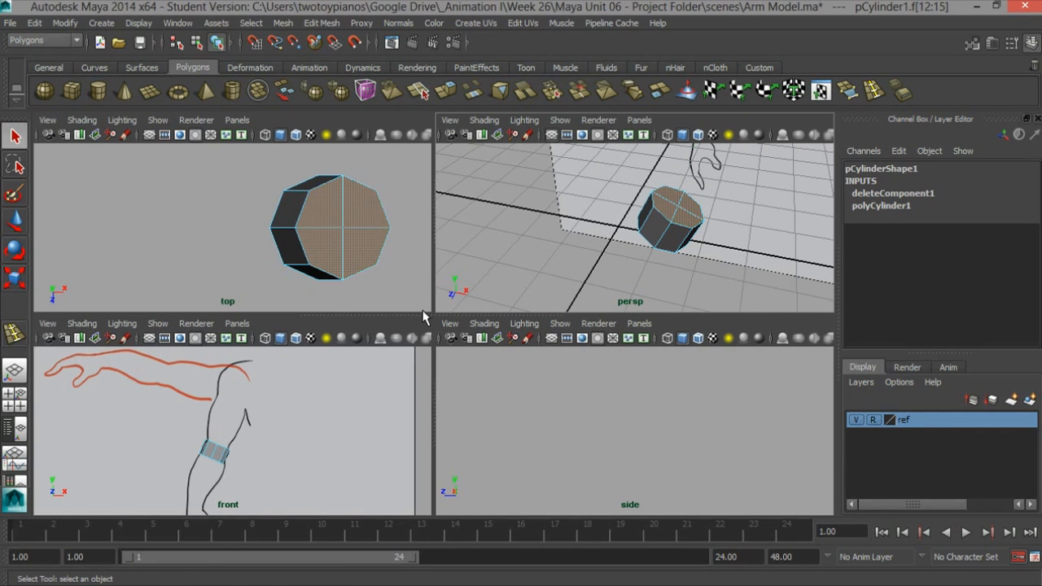
key("space")
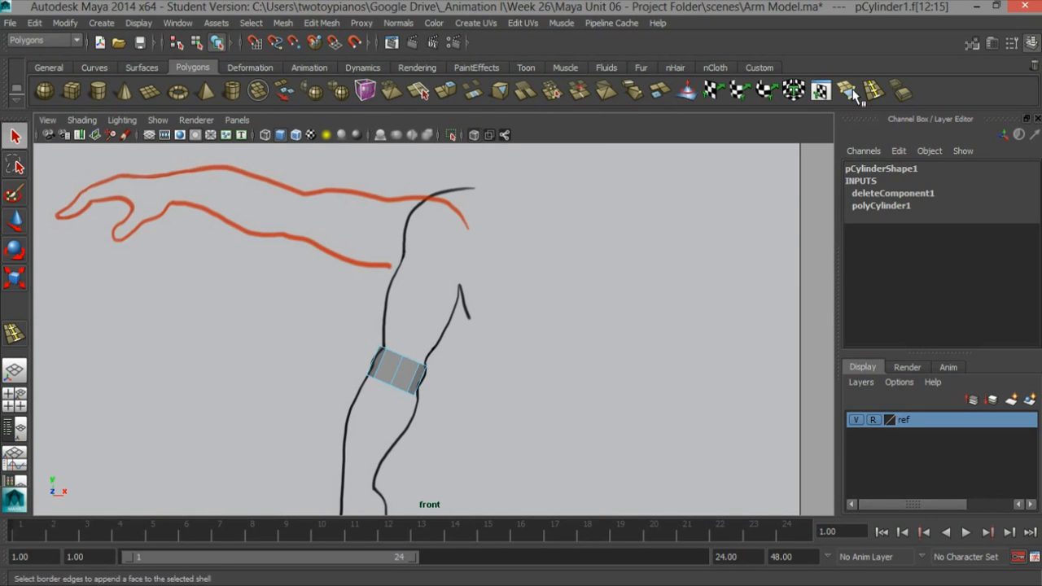
left_click(446, 91)
left_click_drag(420, 305, 419, 224)
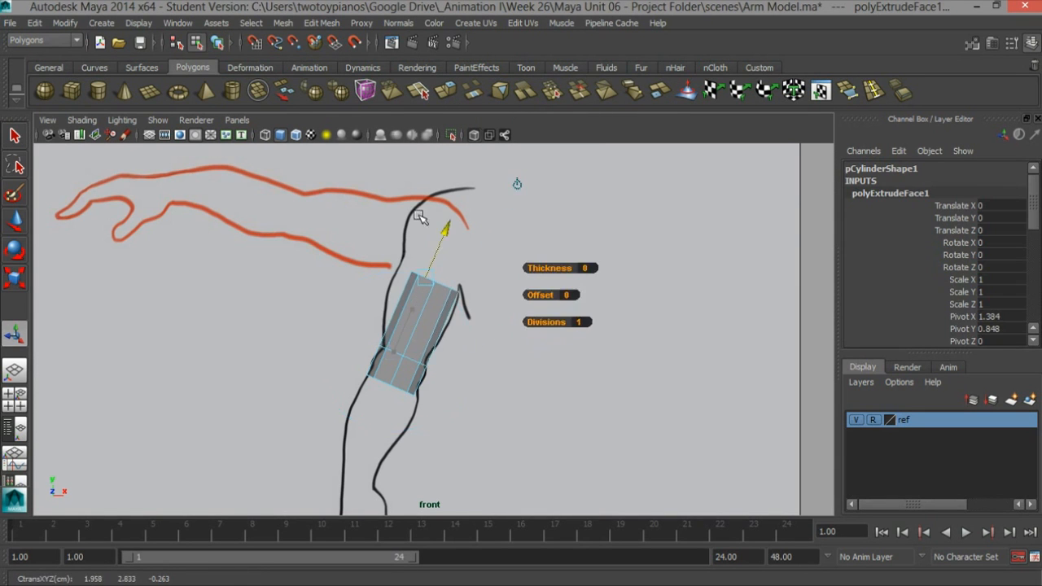
Step: Shift the extruded upper end slightly toward the outer outline so it fits the upper arm sketch
key("w")
left_click_drag(438, 272, 432, 273)
key("r")
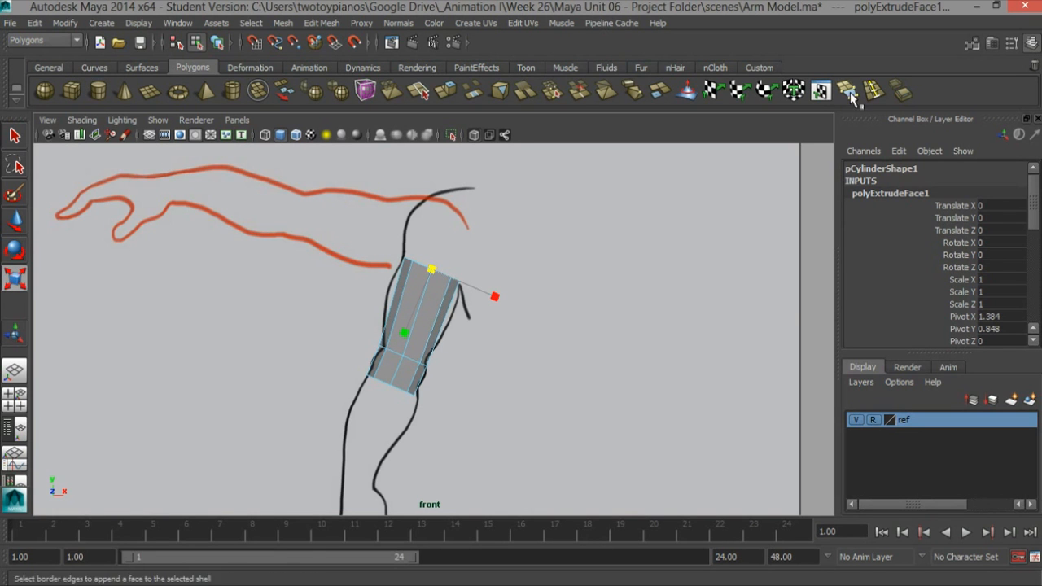
Step: Extrude the upper end faces again toward the shoulder, then scale, tilt and move them to fit the shoulder outline
left_click(445, 90)
left_click_drag(437, 227, 463, 186)
key("r")
mouse_move(452, 224)
left_mouse_down()
mouse_move(464, 227)
mouse_move(445, 234)
left_mouse_up()
key("w")
key("e")
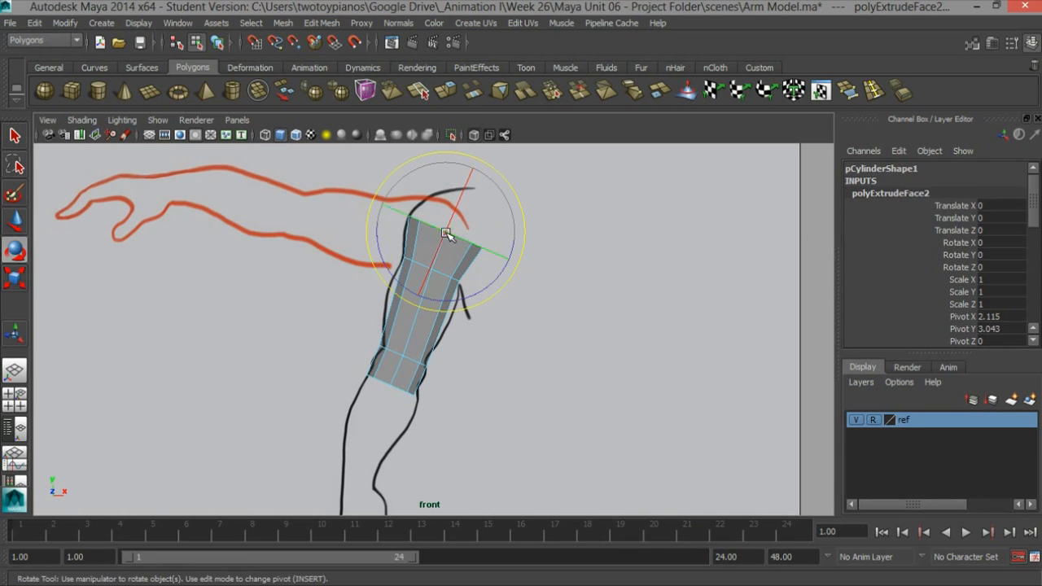
left_click_drag(489, 288, 463, 294)
key("w")
left_click_drag(445, 232, 439, 238)
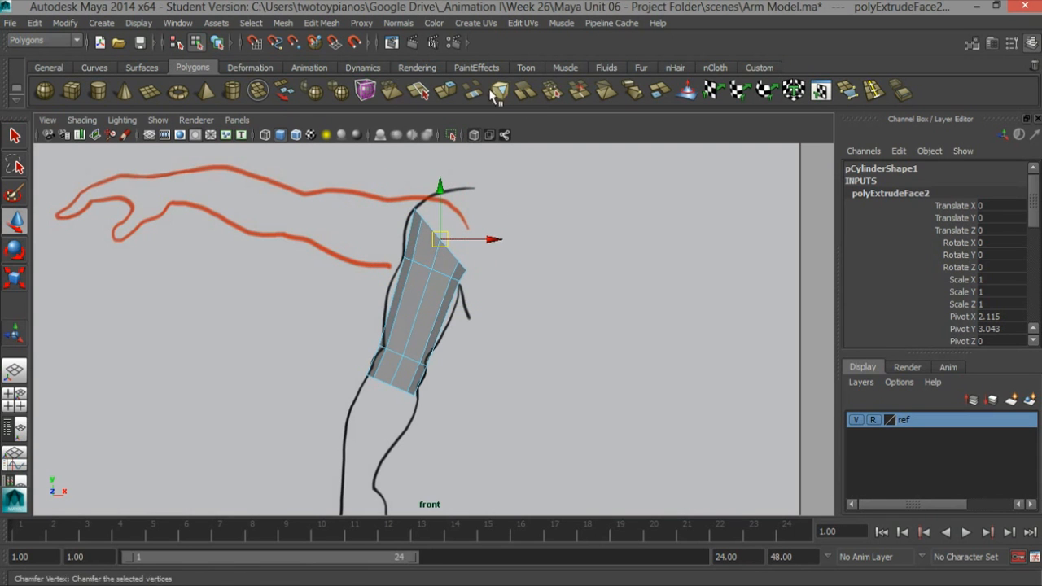
Step: Extrude the shoulder end faces once more toward the torso, rotating them to nearly vertical and moving them to meet the shoulder sketch
left_click(445, 90)
left_click_drag(458, 214, 511, 179)
key("e")
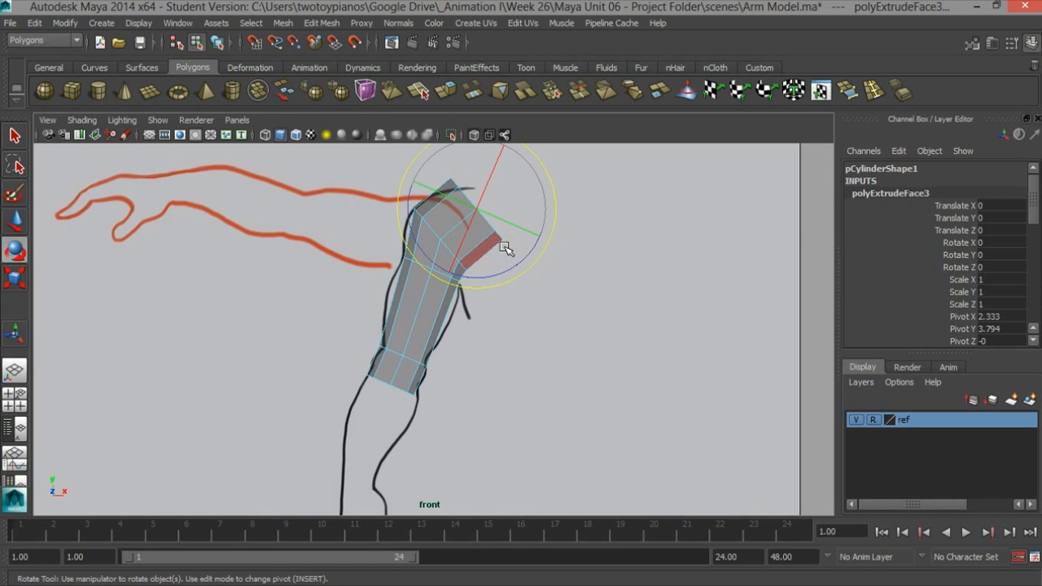
left_click_drag(512, 267, 472, 282)
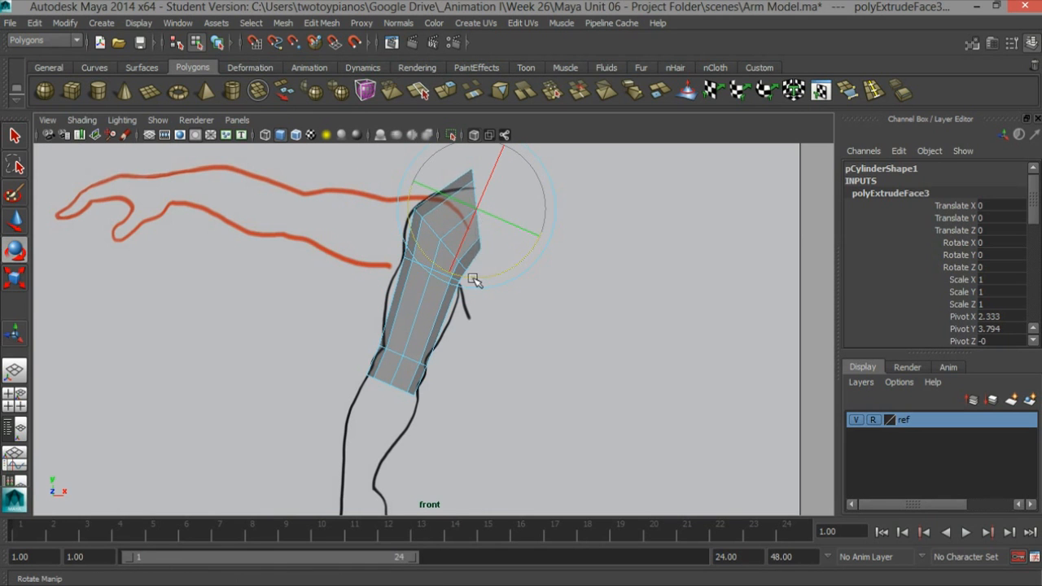
key("w")
mouse_move(465, 240)
left_mouse_down()
mouse_move(472, 217)
mouse_move(471, 228)
left_mouse_up()
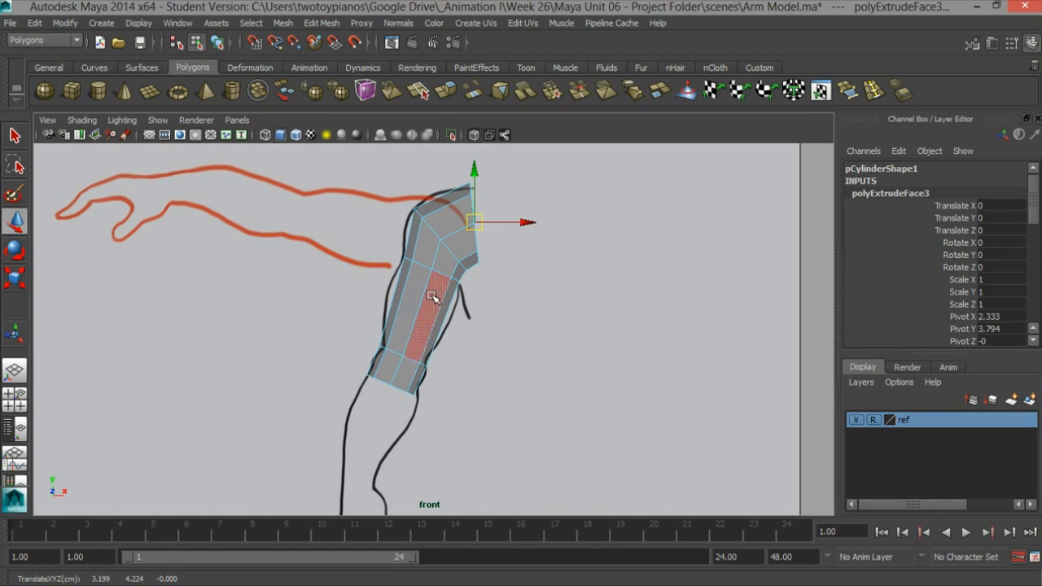
Step: Extrude the four faces of the lower cap below the elbow along the forearm to the wrist
scroll(423, 332, "up", 2)
key("space")
left_click_drag(684, 216, 669, 223, "alt")
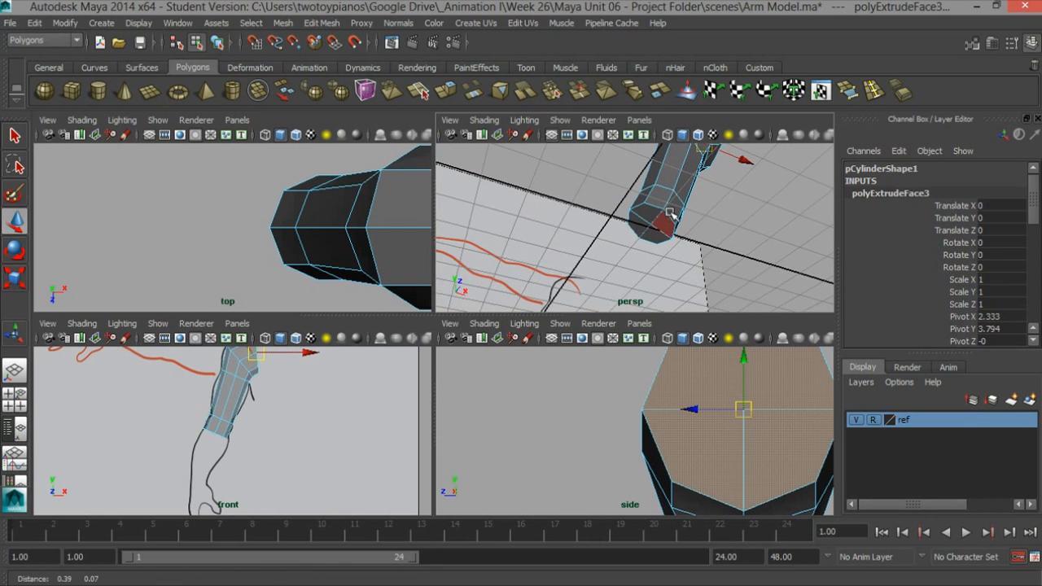
key("q")
left_click(657, 204)
left_click(654, 214)
left_click(664, 227, "shift")
left_click(660, 235, "shift")
left_click(640, 223, "shift")
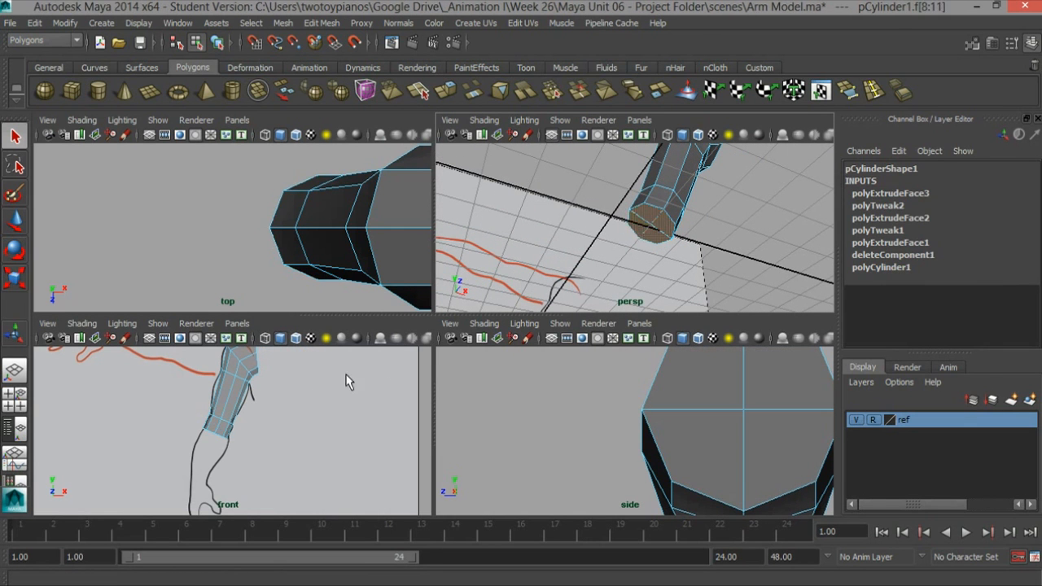
key("space")
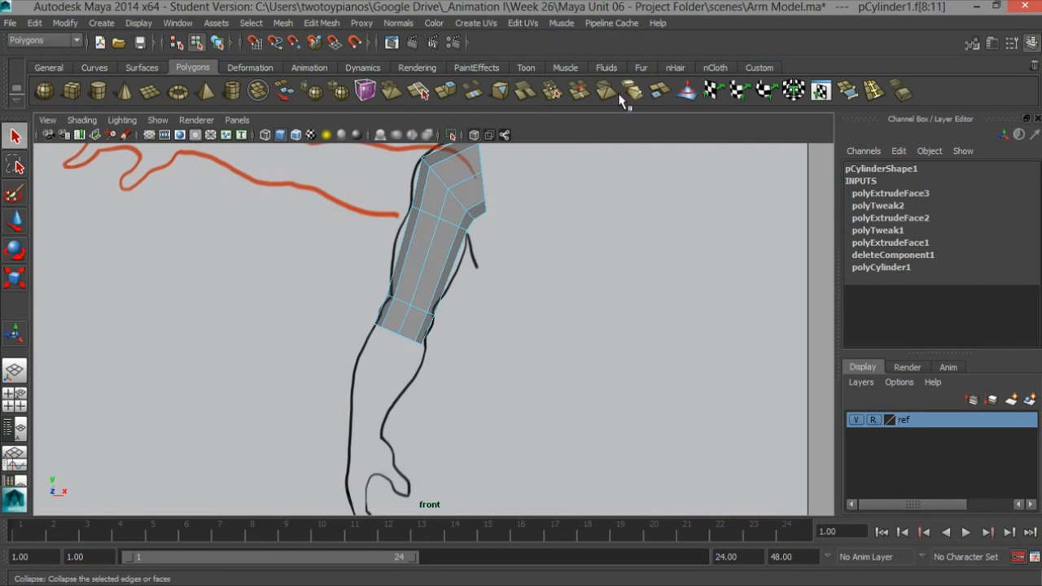
key("ctrl+e")
left_click_drag(371, 377, 381, 467)
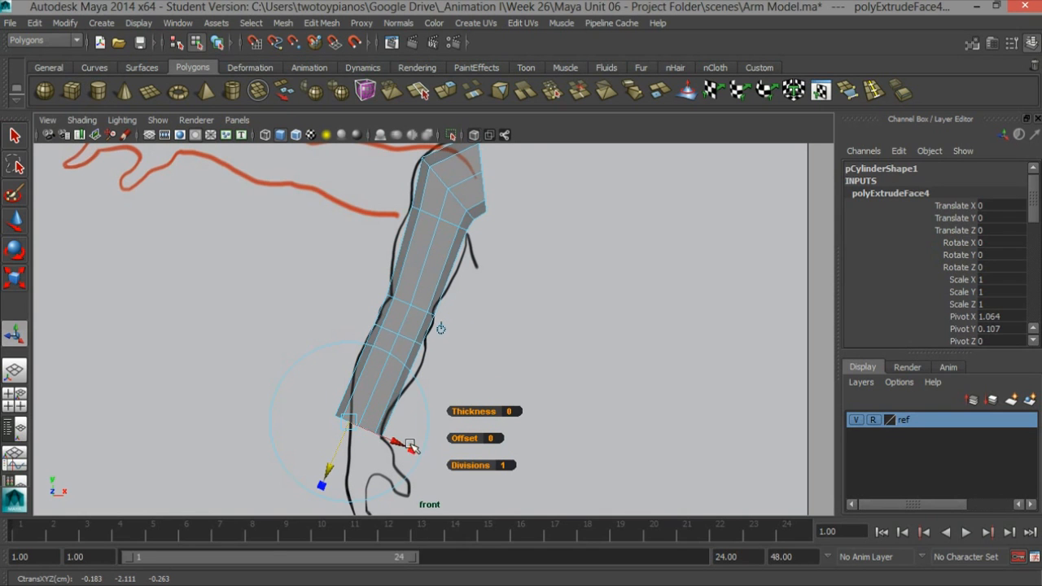
Step: Narrow the extruded wrist end and shift it sideways to fit the wrist outline in the sketch
left_click_drag(414, 449, 379, 437)
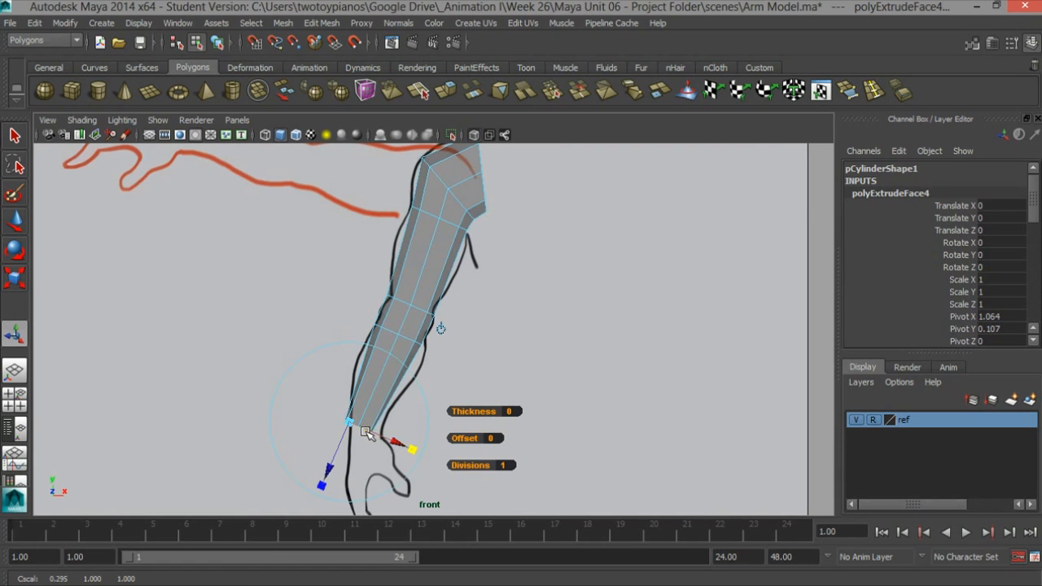
key("space")
left_click_drag(658, 214, 549, 255, "alt")
key("space")
key("space")
key("space")
right_click_drag(379, 305, 464, 289, "alt")
middle_click_drag(463, 290, 473, 267, "alt")
left_click_drag(396, 428, 402, 432)
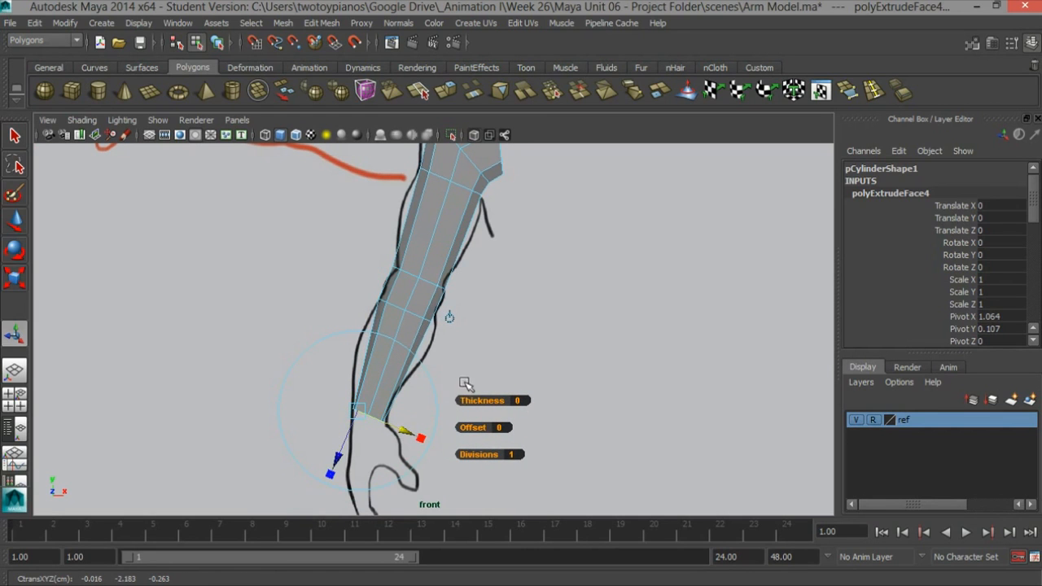
Step: Insert an edge loop around the upper forearm just below the elbow and widen it to the sketch outline
middle_click_drag(500, 226, 477, 277, "alt")
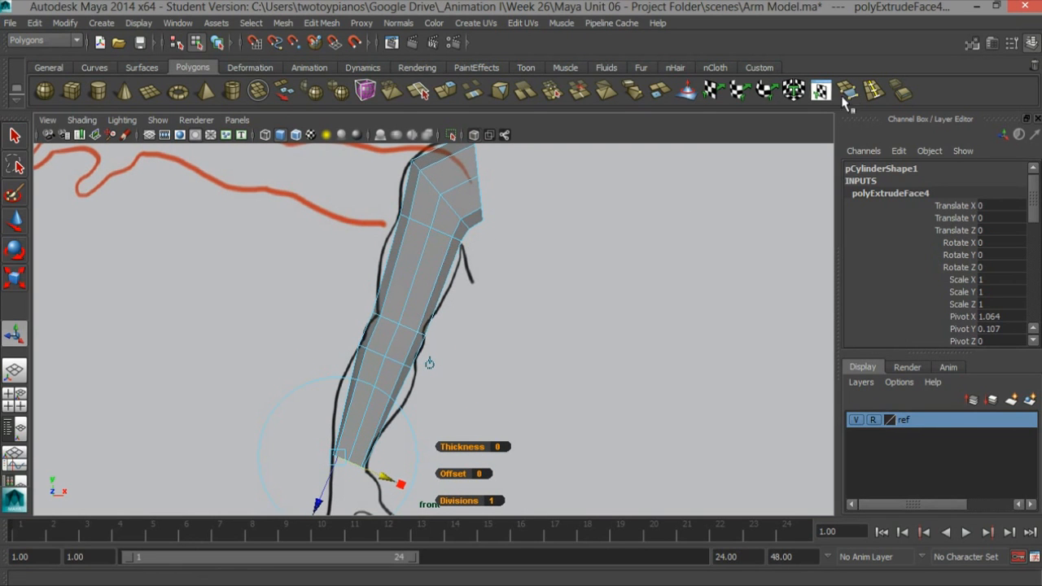
left_click(873, 91)
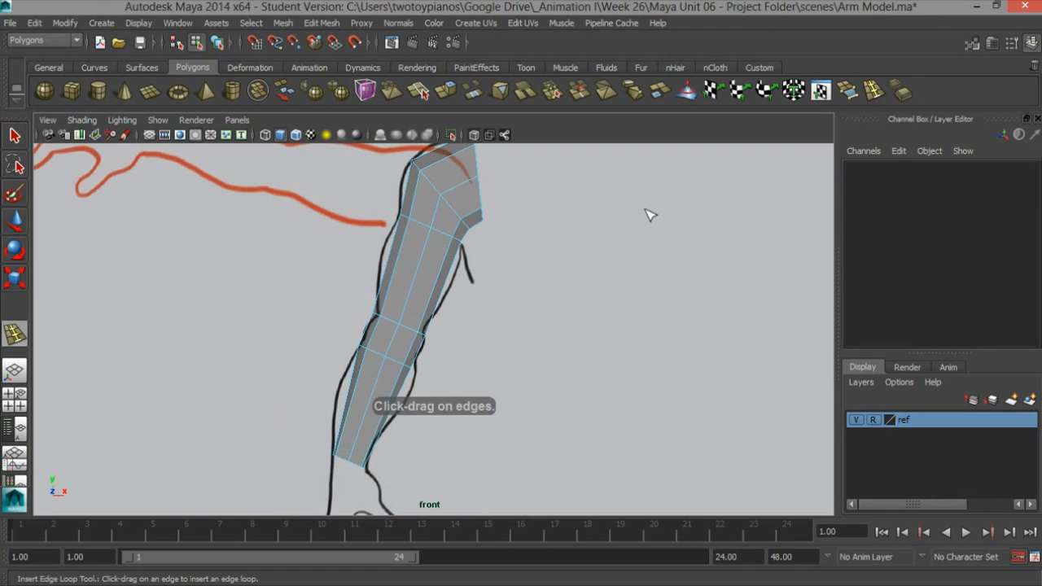
mouse_move(399, 389)
left_mouse_down()
mouse_move(377, 388)
mouse_move(394, 386)
left_mouse_up()
key("r")
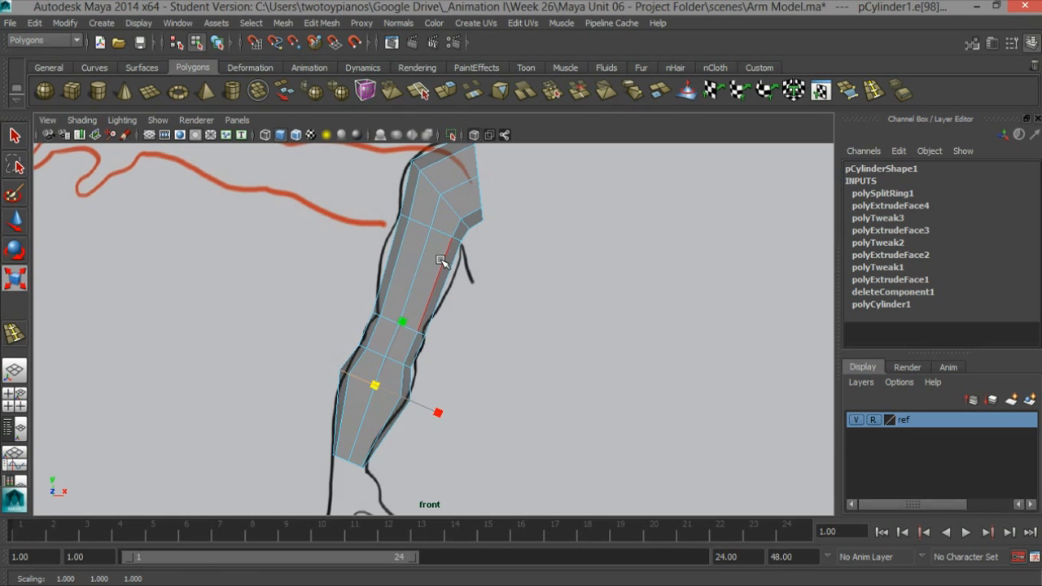
Step: Insert an edge loop around the upper arm below the armpit and scale it to about 1.38 to fill the outline
key("y")
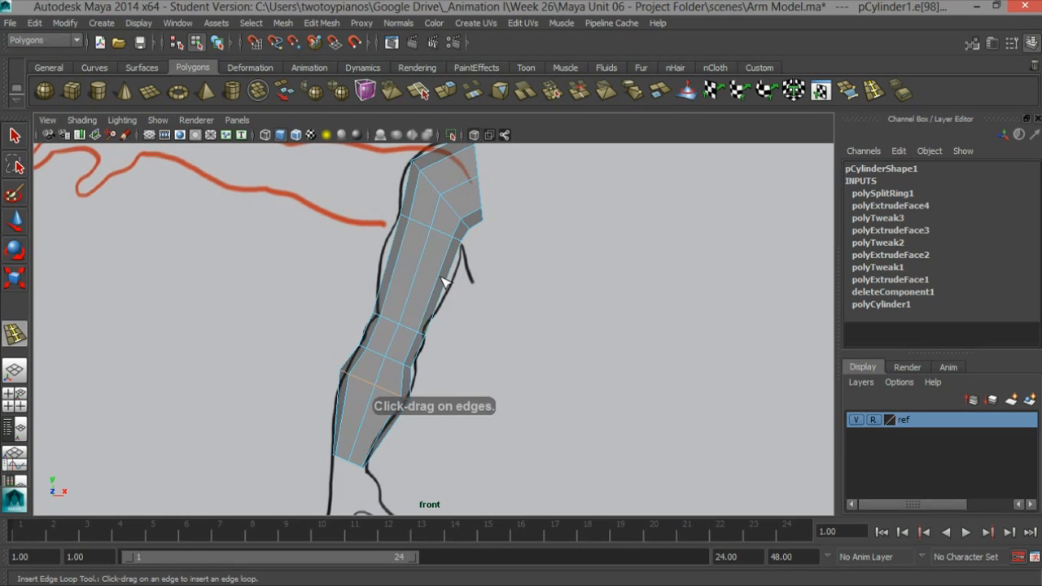
left_click(446, 279)
key("r")
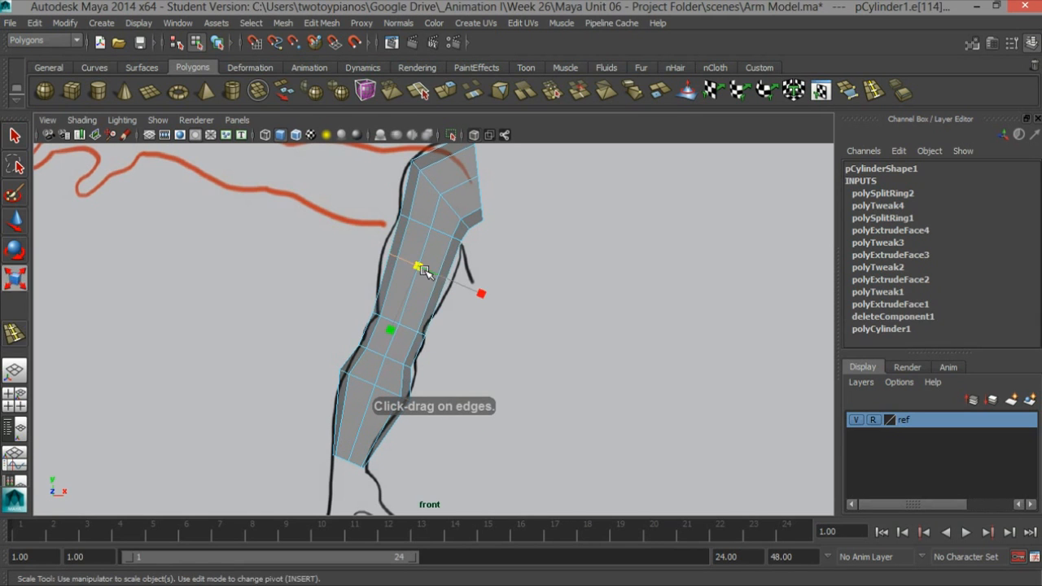
left_click_drag(423, 269, 439, 271)
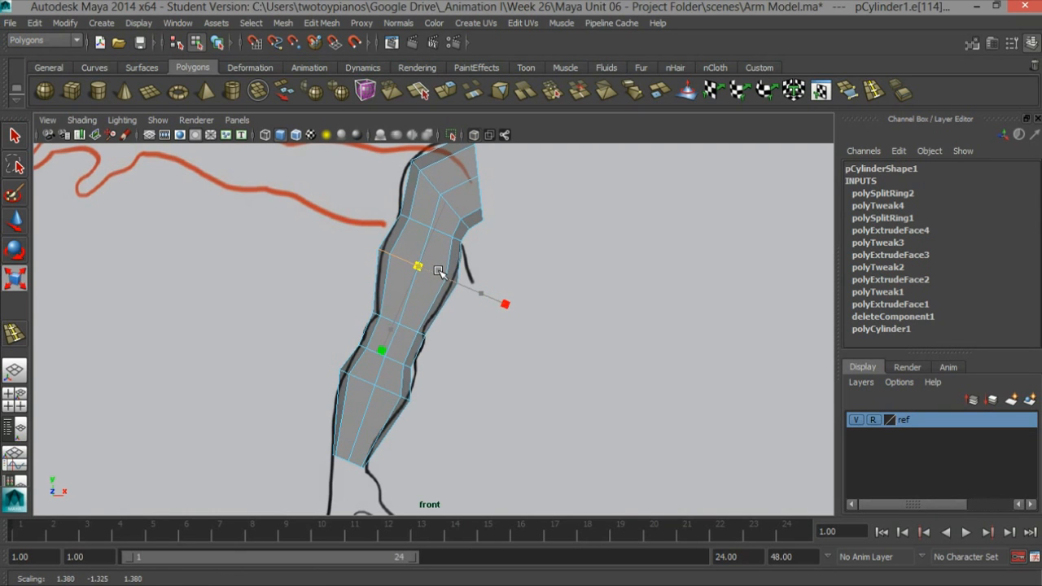
Step: Adjust the outer shoulder vertices and the armpit corner vertices of the arm to follow the sketch outline
middle_click_drag(477, 212, 467, 262, "alt")
right_click(433, 219)
right_click_drag(433, 219, 391, 217)
left_click_drag(380, 195, 401, 217)
key("w")
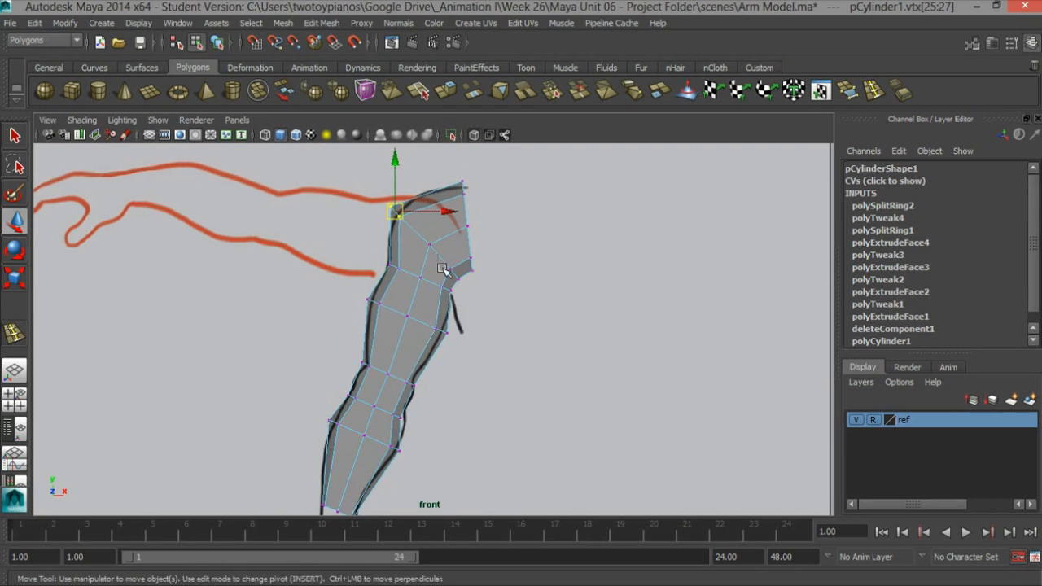
left_click_drag(456, 281, 455, 282)
left_click_drag(485, 241, 468, 277)
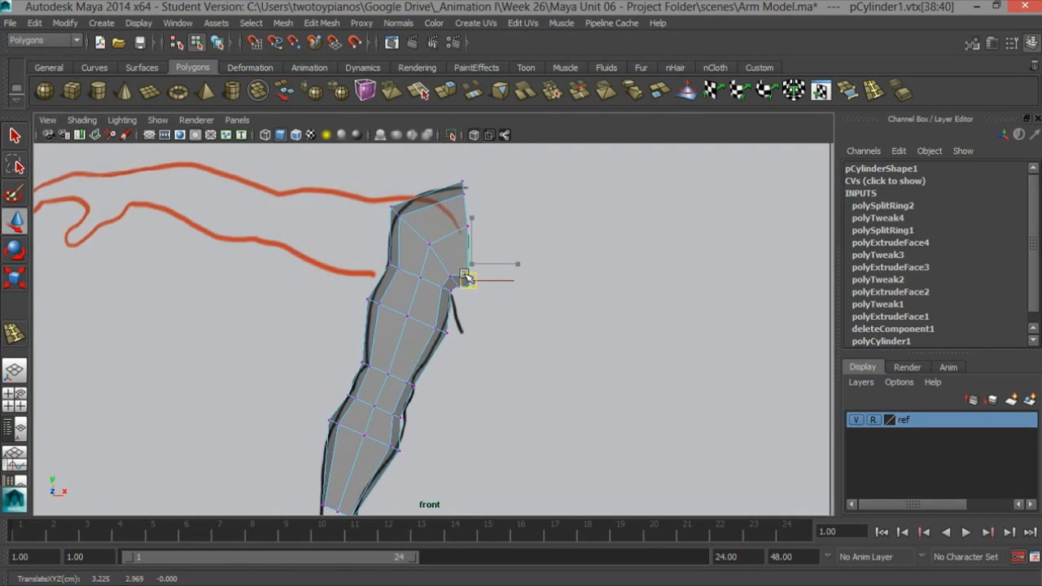
Step: Fine-tune the vertices around the armpit so the underside of the shoulder meets the armpit line
scroll(466, 279, "up", 4)
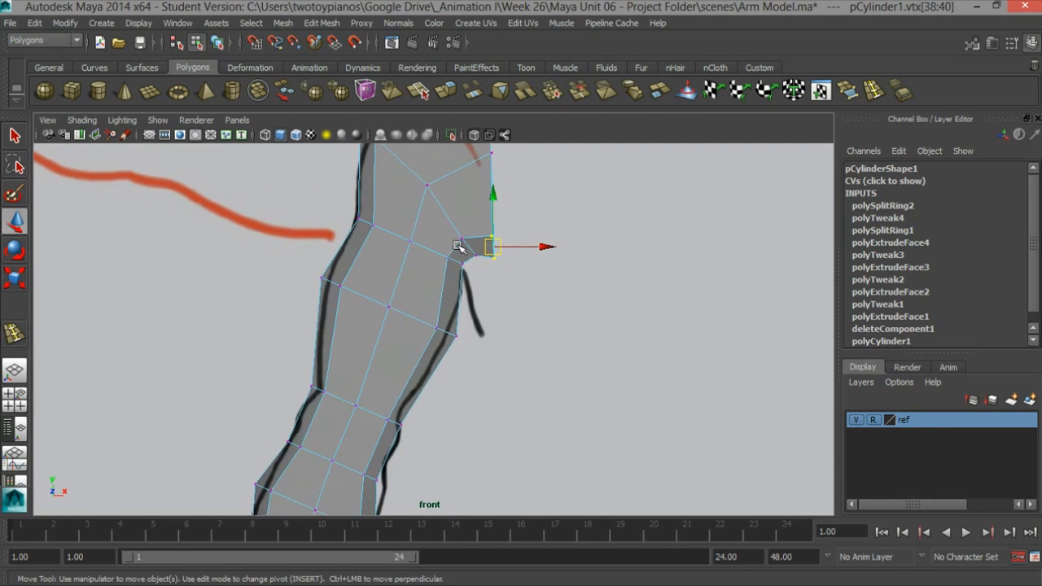
left_click_drag(474, 278, 474, 280)
left_click_drag(456, 260, 452, 268)
left_click_drag(459, 226, 482, 258)
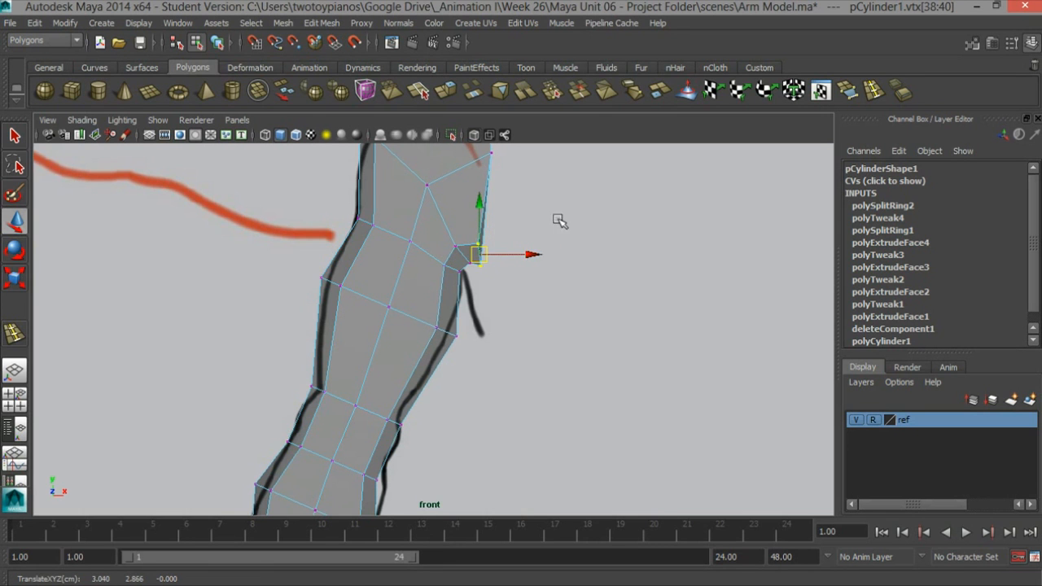
scroll(548, 218, "down", 3)
middle_click_drag(546, 206, 548, 239, "alt")
left_click_drag(460, 224, 472, 245)
Step: Scale down the two vertex rings at the elbow slightly to slim the joint
scroll(570, 220, "down", 2)
middle_click_drag(513, 289, 539, 203, "alt")
scroll(497, 302, "up", 4)
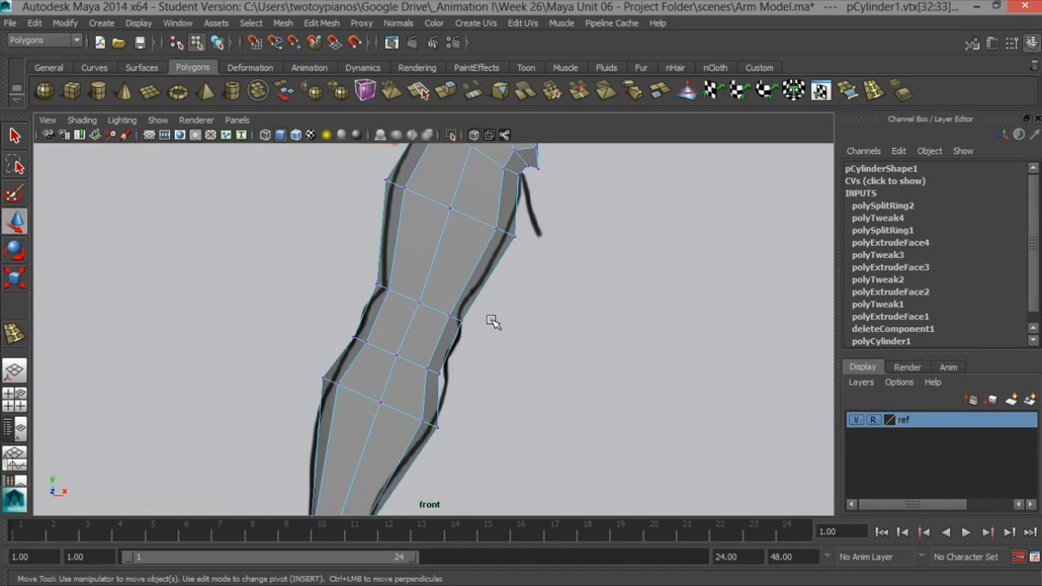
left_click_drag(331, 270, 489, 381)
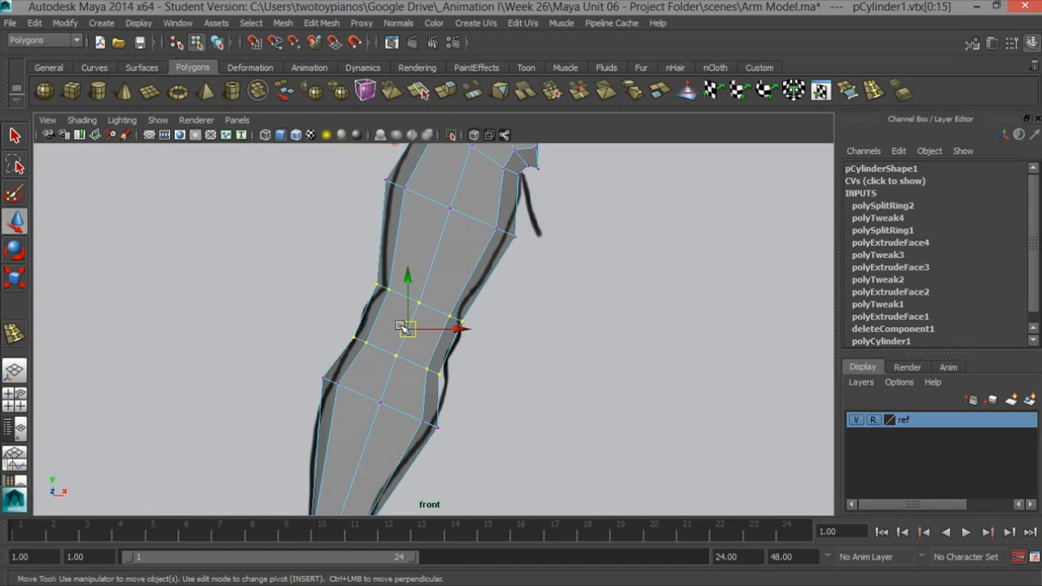
key("r")
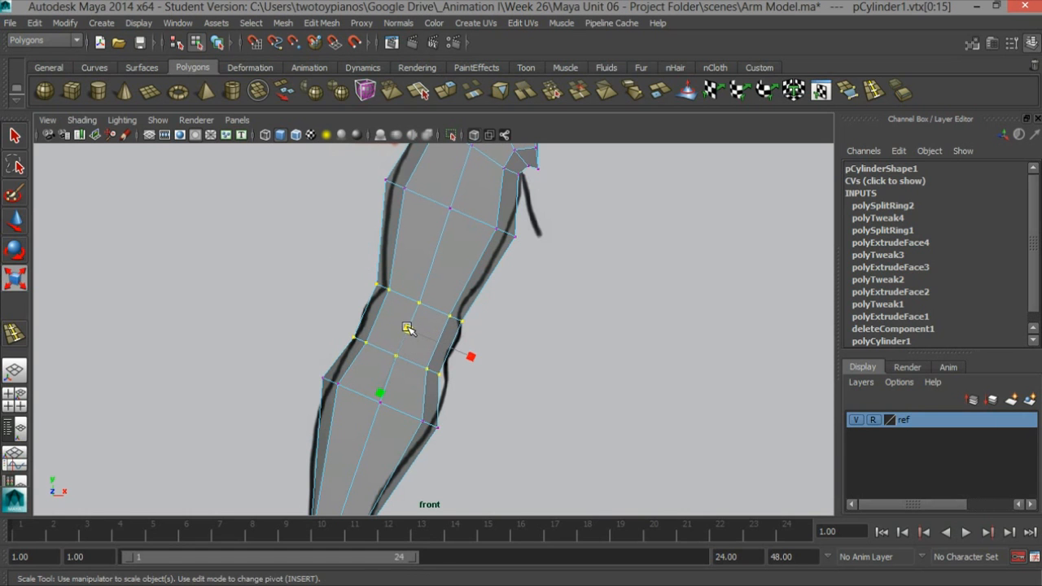
left_click_drag(409, 329, 404, 329)
Step: Delete the faces closing the shoulder end of the arm to leave it open toward the torso
scroll(486, 293, "down", 2)
key("space")
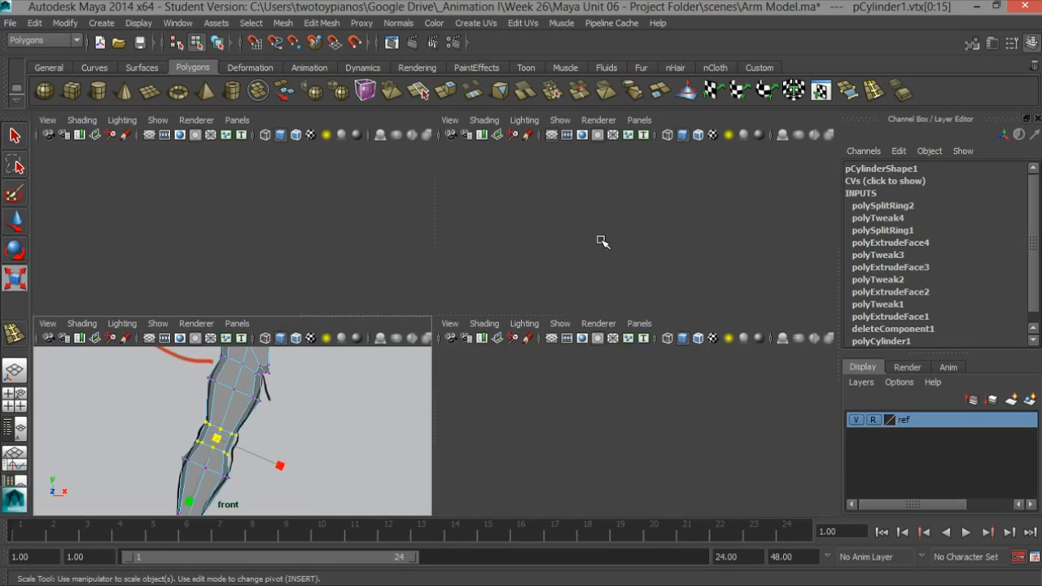
left_click_drag(669, 228, 632, 218, "alt")
middle_click_drag(632, 218, 624, 228, "alt")
right_click_drag(642, 187, 643, 227)
left_click(627, 183)
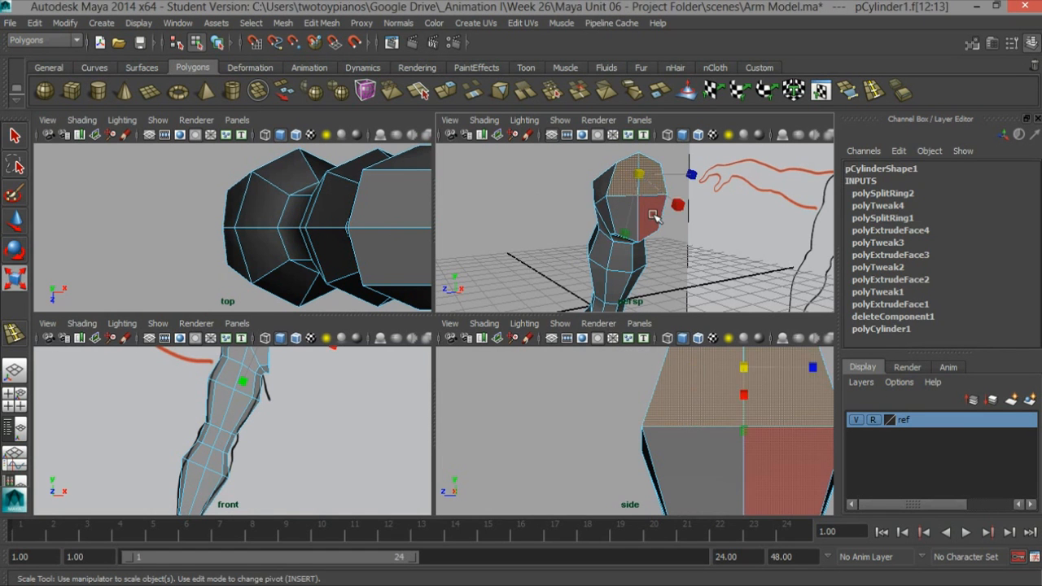
left_click(622, 212, "shift")
key("Delete")
Step: Inspect the arm's shape in perspective, against the front sketch and as a whole object from the side
left_click_drag(581, 210, 627, 220, "alt")
middle_click_drag(627, 220, 663, 187, "alt")
left_click_drag(663, 188, 588, 230, "alt")
middle_click_drag(588, 230, 600, 199, "alt")
left_click_drag(633, 230, 728, 182, "alt")
key("space")
middle_click_drag(459, 277, 447, 244, "alt")
right_click_drag(447, 248, 404, 272, "alt")
middle_click_drag(465, 268, 440, 293, "alt")
key("r")
right_click_drag(419, 250, 473, 233)
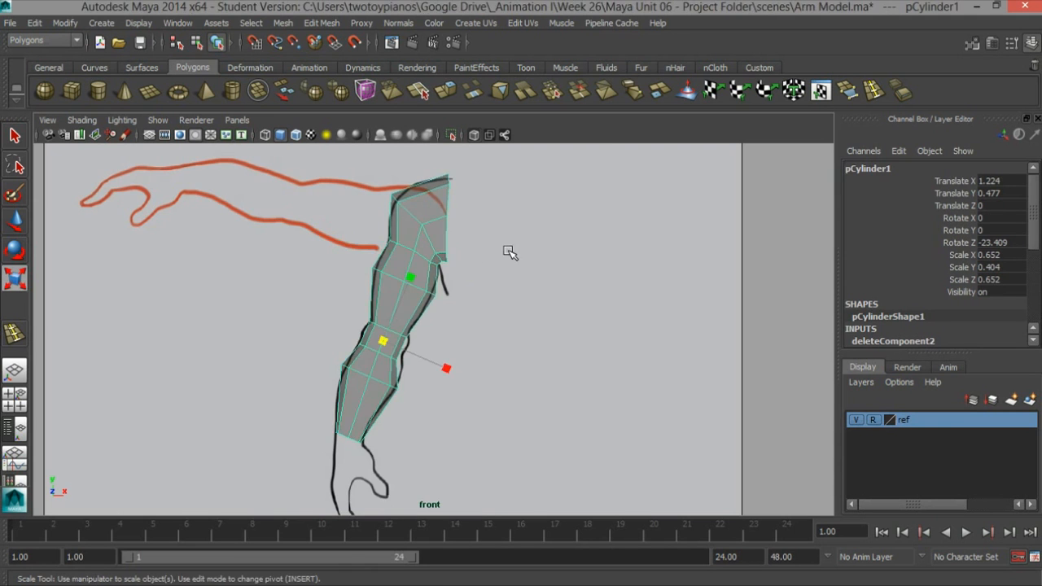
key("space")
key("space")
right_click_drag(699, 379, 423, 368, "alt")
middle_click_drag(565, 362, 564, 271, "alt")
left_click(403, 357)
left_click_drag(403, 357, 407, 359)
key("ctrl+z")
Step: In the side view, narrow the depth of the upper forearm edge loop and of the wrist-end vertices
scroll(511, 426, "up", 2)
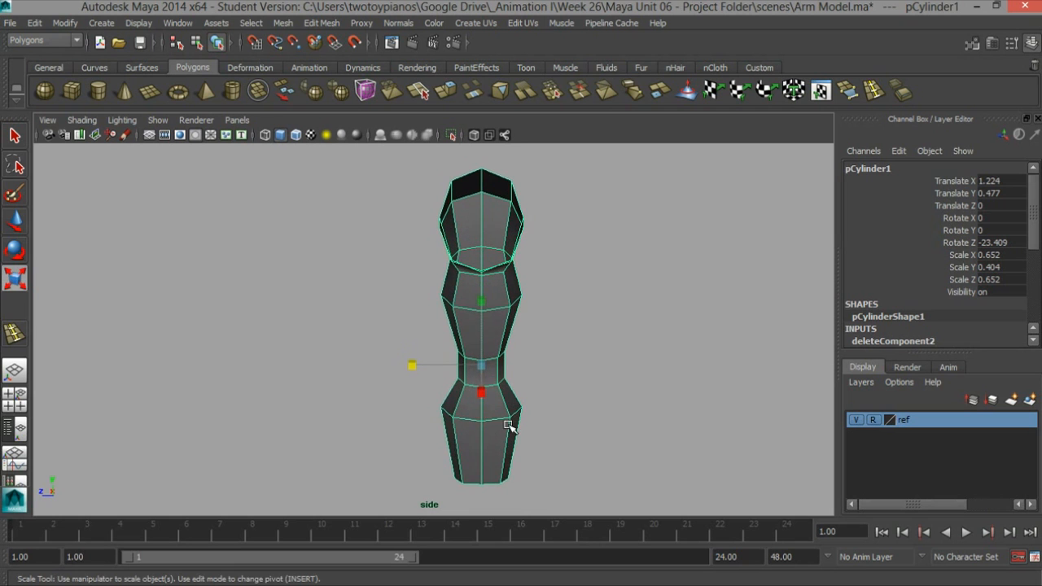
right_click_drag(471, 420, 473, 210)
left_click(464, 421)
left_click_drag(420, 409, 425, 410)
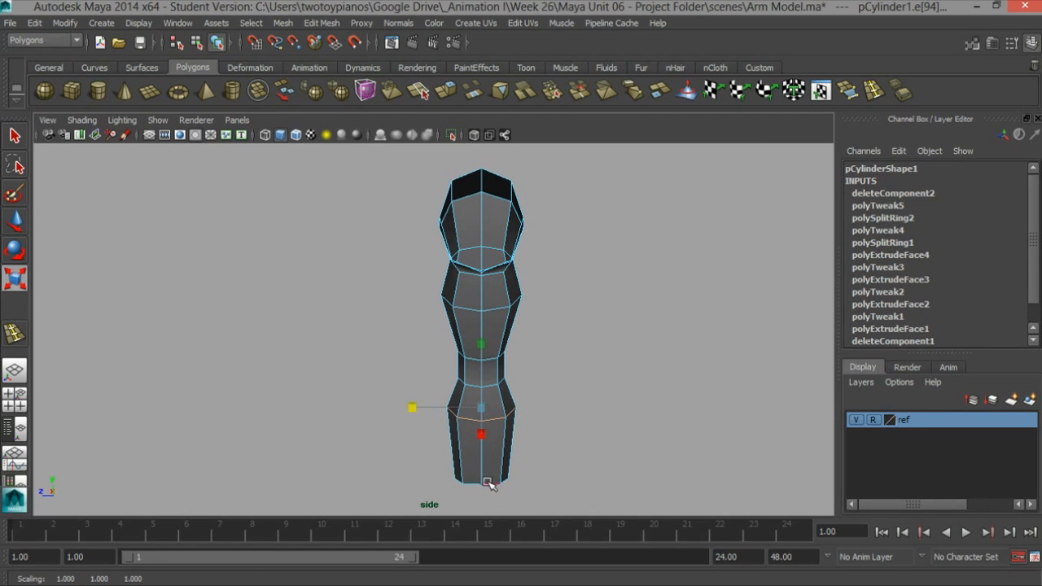
right_click_drag(472, 481, 402, 249)
left_click_drag(425, 444, 540, 481)
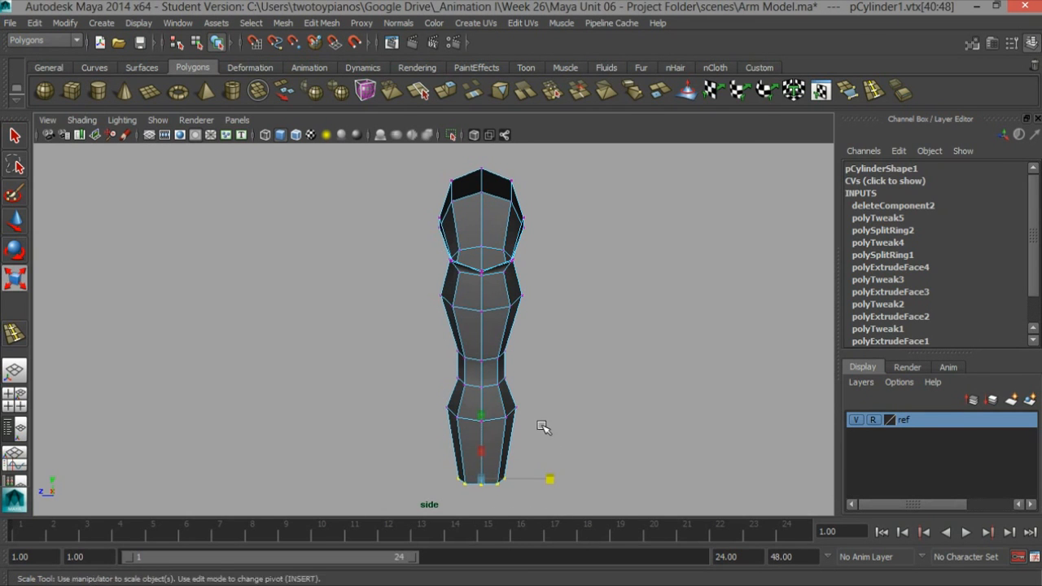
left_click(552, 411)
Step: Examine the slimmed arm in perspective and compare it with the front reference sketch
key("space")
key("space")
left_click_drag(606, 233, 546, 307, "alt")
middle_click_drag(546, 307, 519, 309, "alt")
key("space")
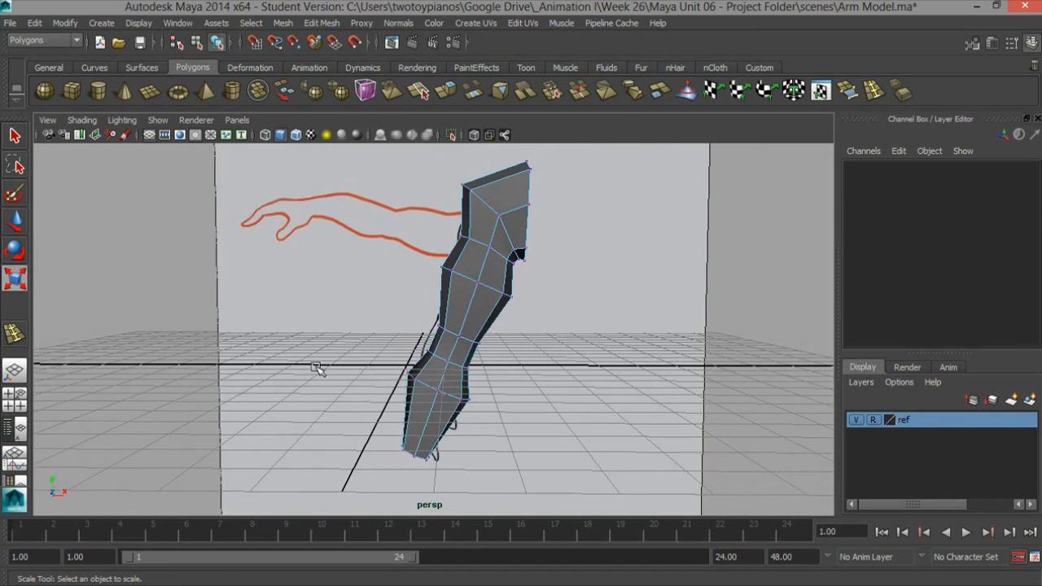
key("space")
scroll(477, 295, "up", 3)
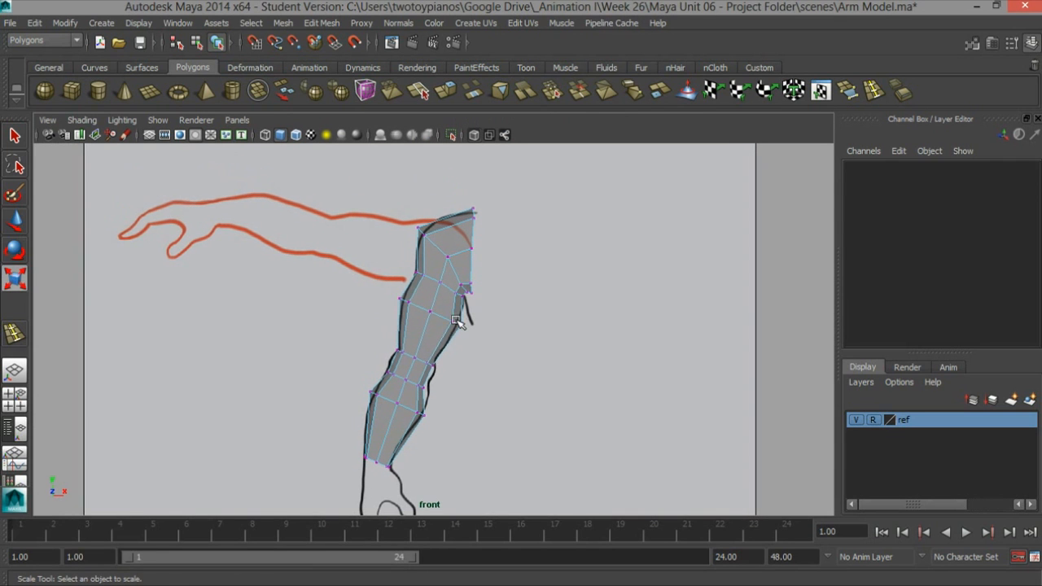
Step: Select the whole arm and move its pivot to the shoulder joint, at about X 2.05, Y 4.15
right_click_drag(417, 264, 477, 232)
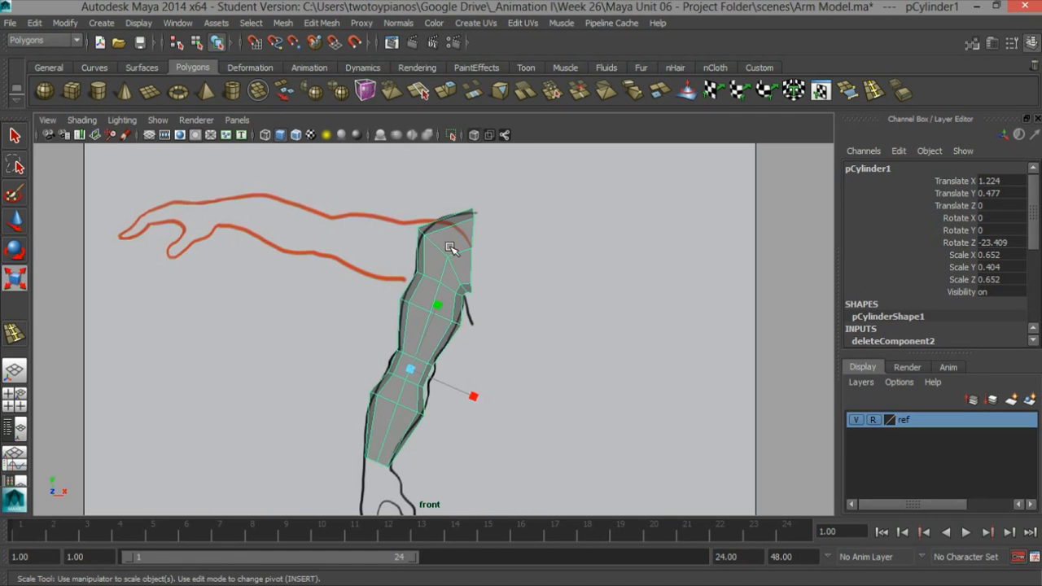
scroll(498, 284, "down", 1)
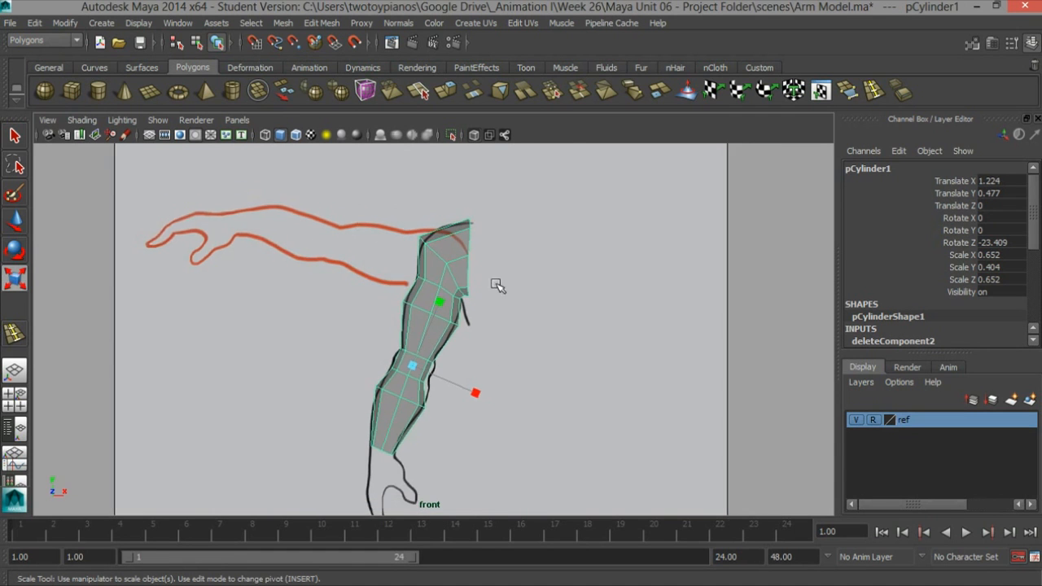
middle_click_drag(495, 283, 447, 245, "alt")
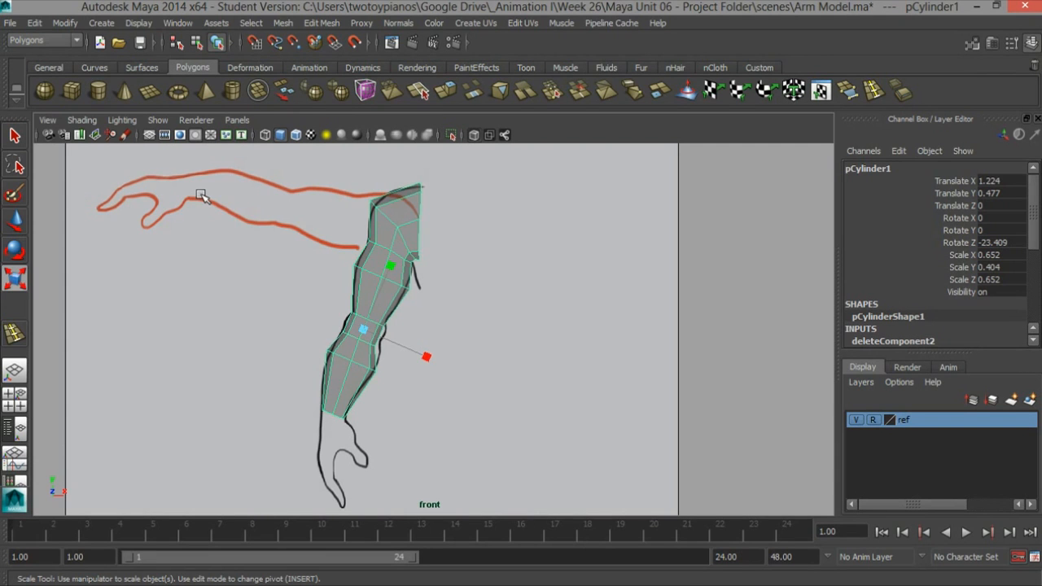
key("Insert")
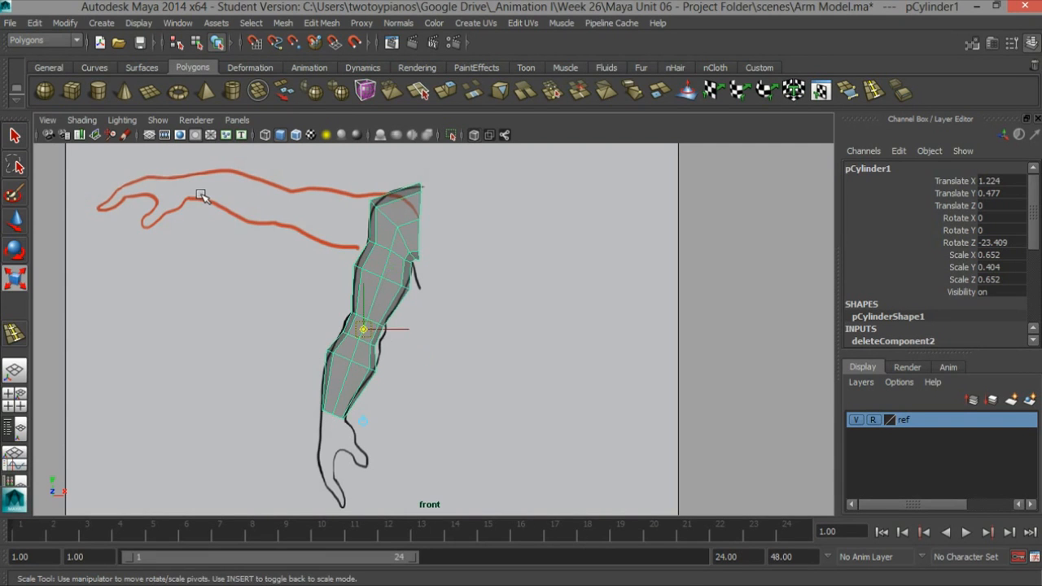
left_click_drag(363, 328, 389, 217)
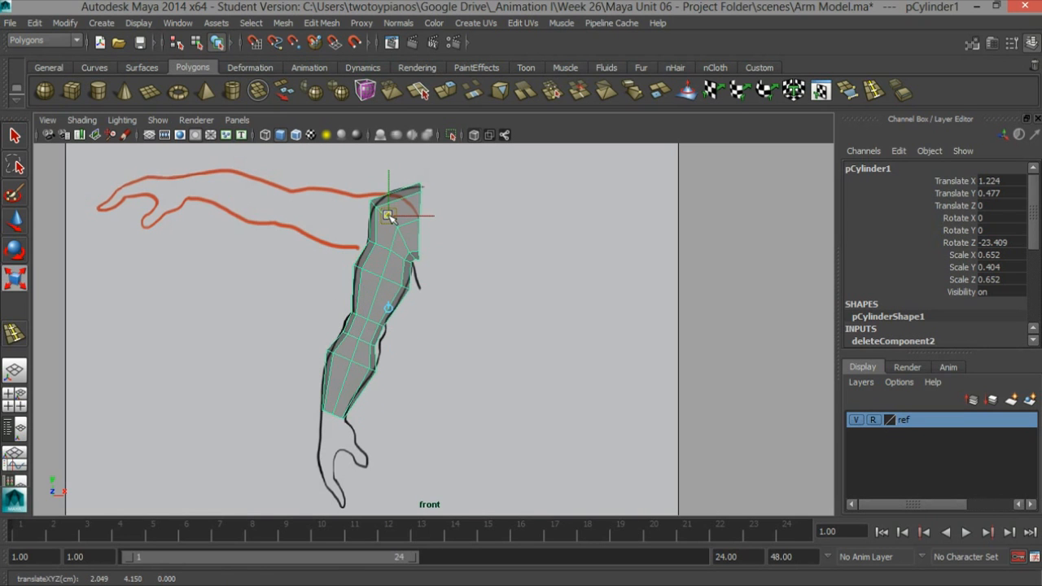
Step: Rotate the whole arm about its shoulder pivot to a Z rotation of about -105.8, aligning it with the red raised-arm sketch
key("Insert")
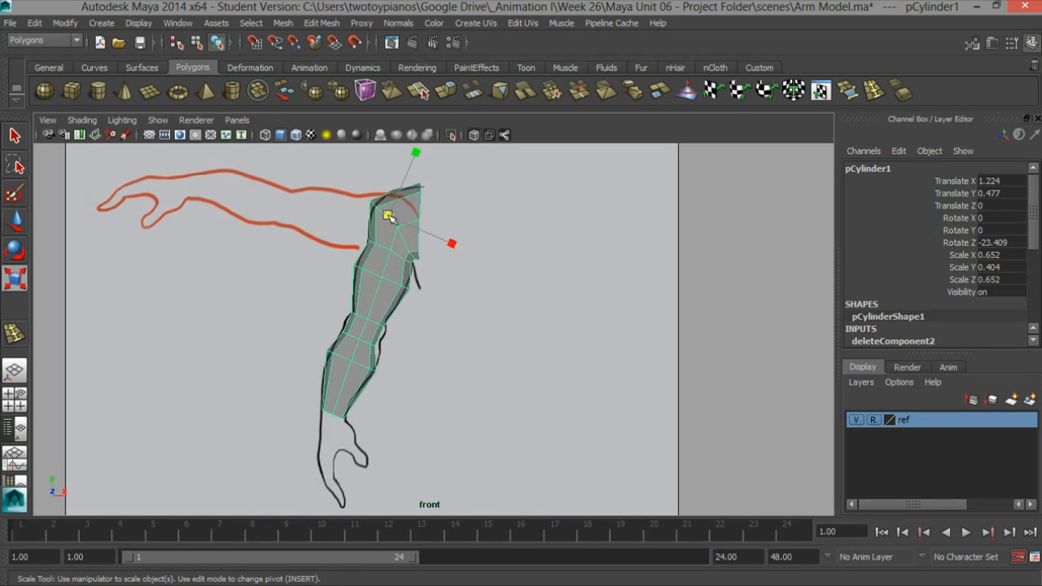
key("e")
left_click_drag(437, 272, 344, 275)
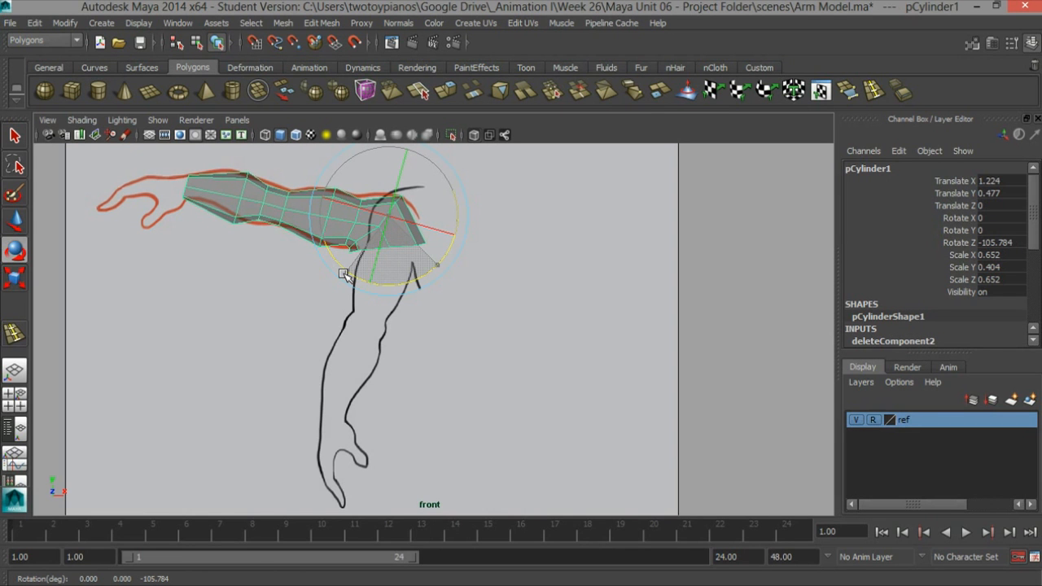
left_click_drag(343, 275, 344, 275)
Step: Straighten the wrist-end vertices into a vertical line and place them at the sketched wrist, at about X -4.32, Y 5.10
right_click_drag(230, 240, 311, 210, "alt")
middle_click_drag(312, 209, 494, 309, "alt")
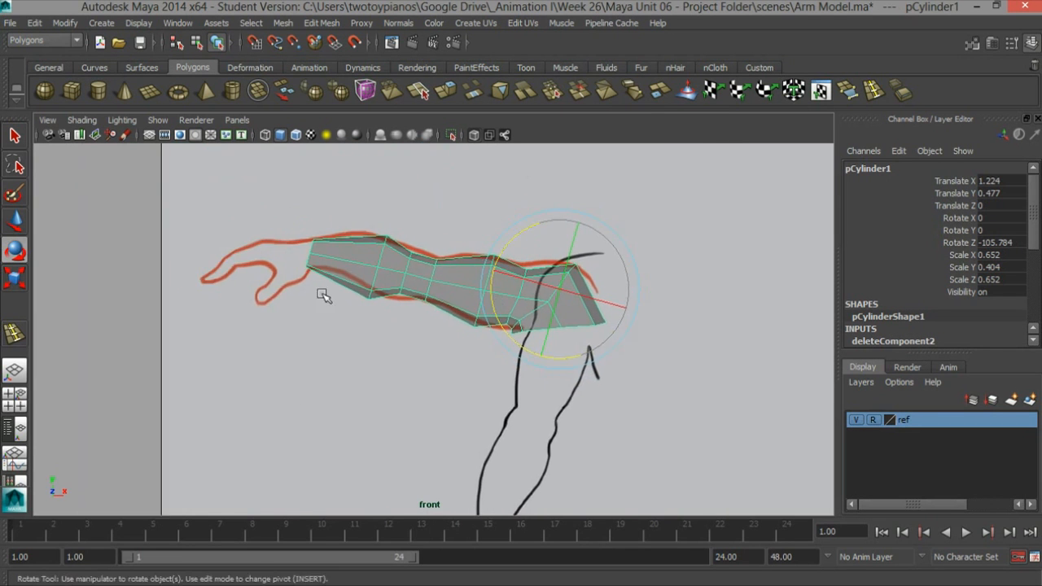
right_click_drag(383, 296, 482, 277, "alt")
right_click_drag(258, 228, 278, 190)
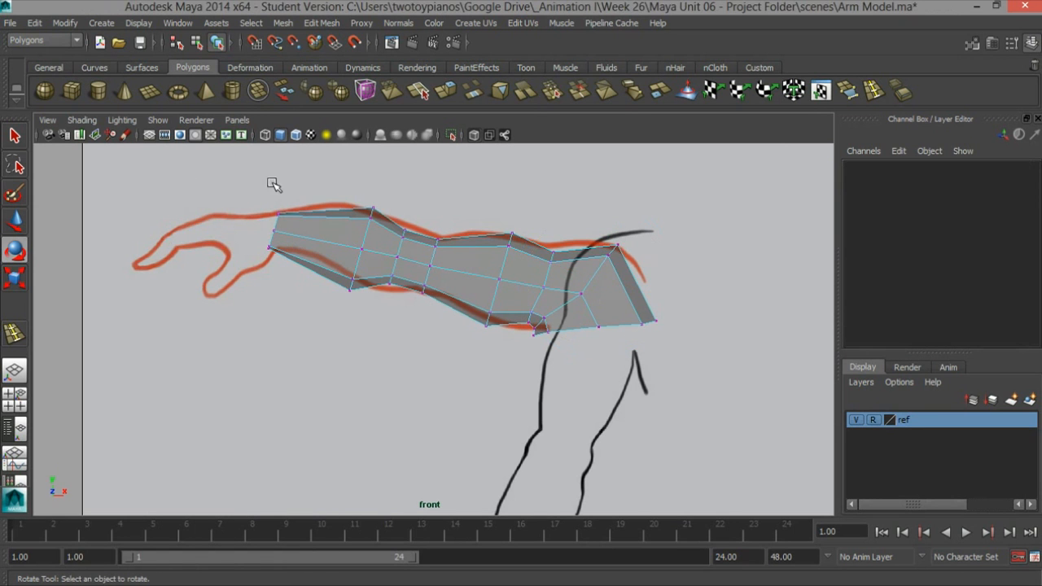
left_click_drag(291, 259, 298, 269)
left_click_drag(343, 215, 321, 232)
key("w")
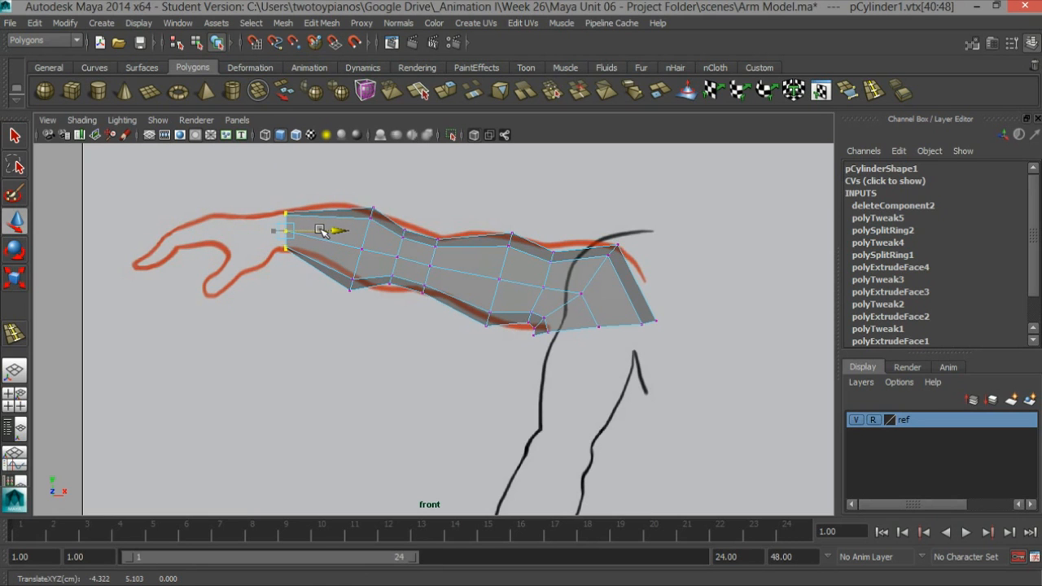
Step: Select the wrist's end faces and extrude them a short distance toward the hand, to about X -4.51
right_click_drag(338, 249, 343, 282)
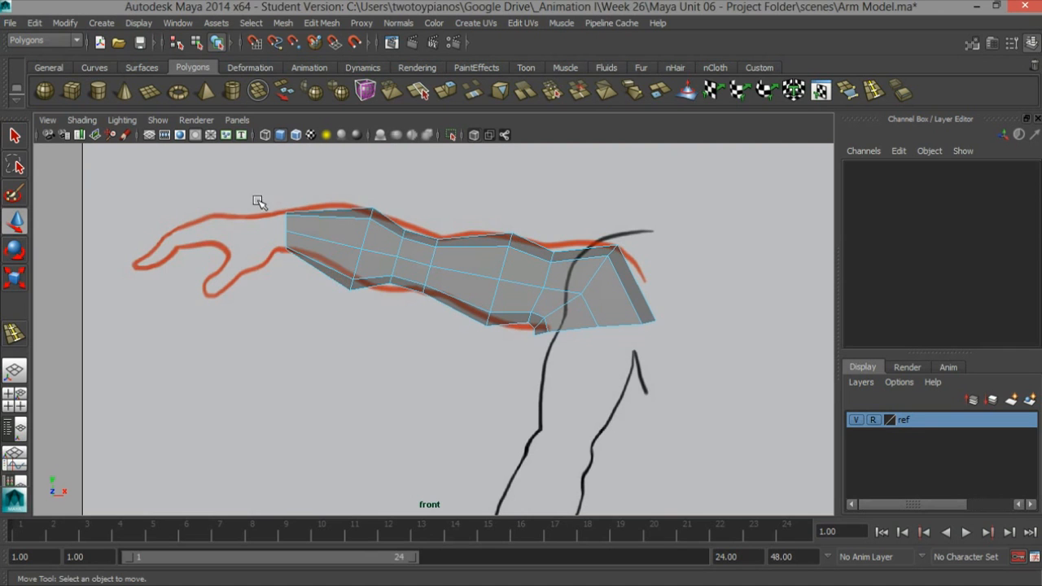
left_click_drag(302, 273, 308, 280)
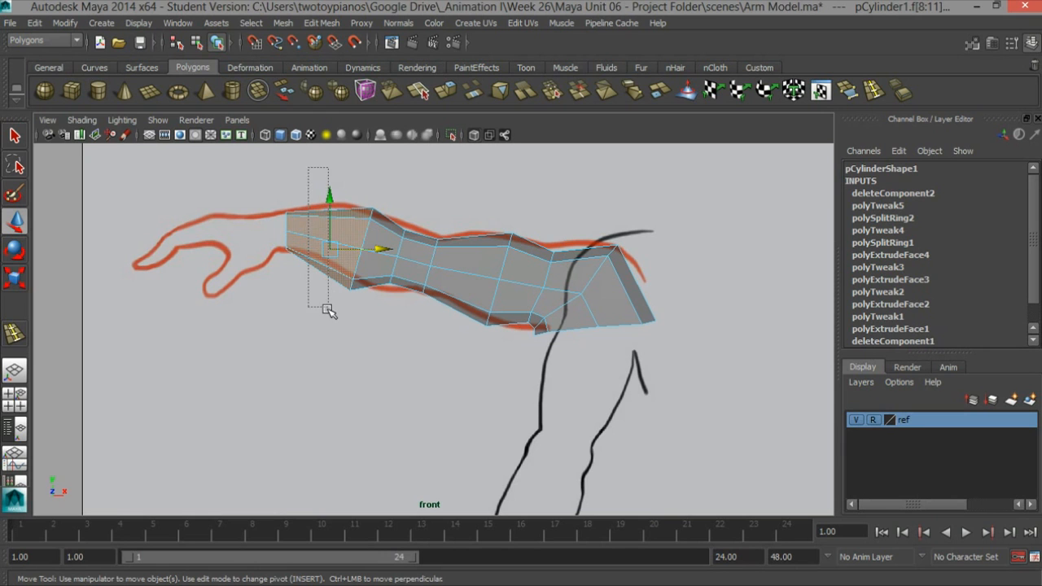
left_click_drag(327, 302, 329, 311)
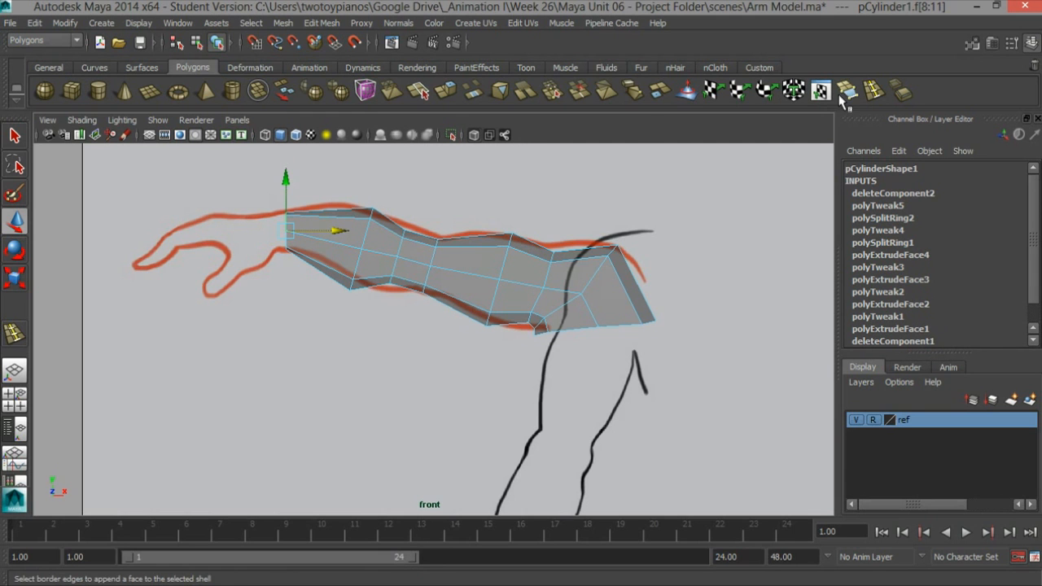
left_click(446, 89)
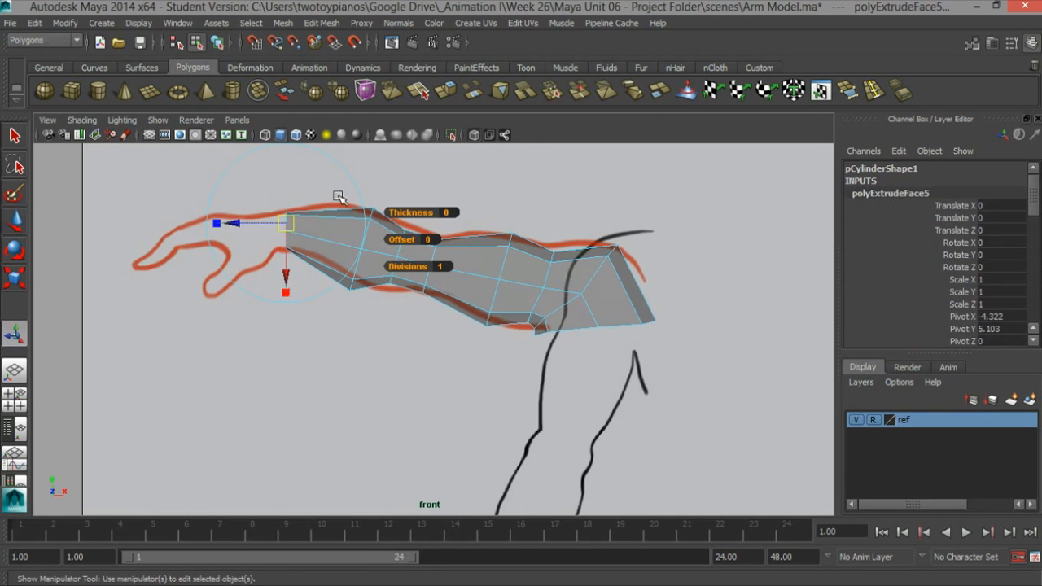
left_click_drag(267, 223, 254, 225)
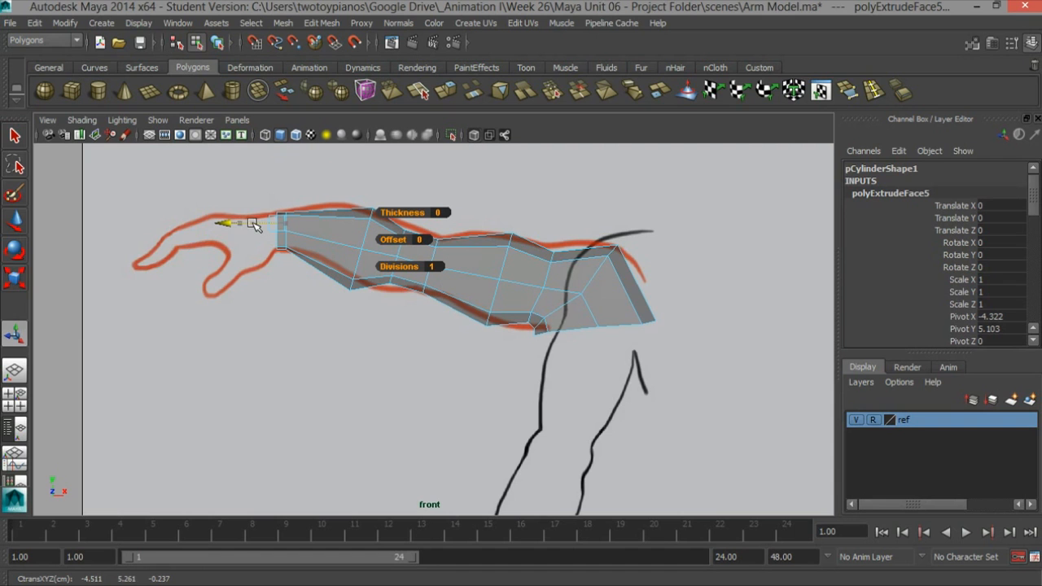
Step: Extrude the same end faces again to form a longer palm section, reaching about X -5.53
mouse_move(209, 262)
right_mouse_down("alt")
mouse_move(344, 242)
mouse_move(390, 267)
right_mouse_up("alt")
key("ctrl+e")
left_click_drag(278, 196, 200, 197)
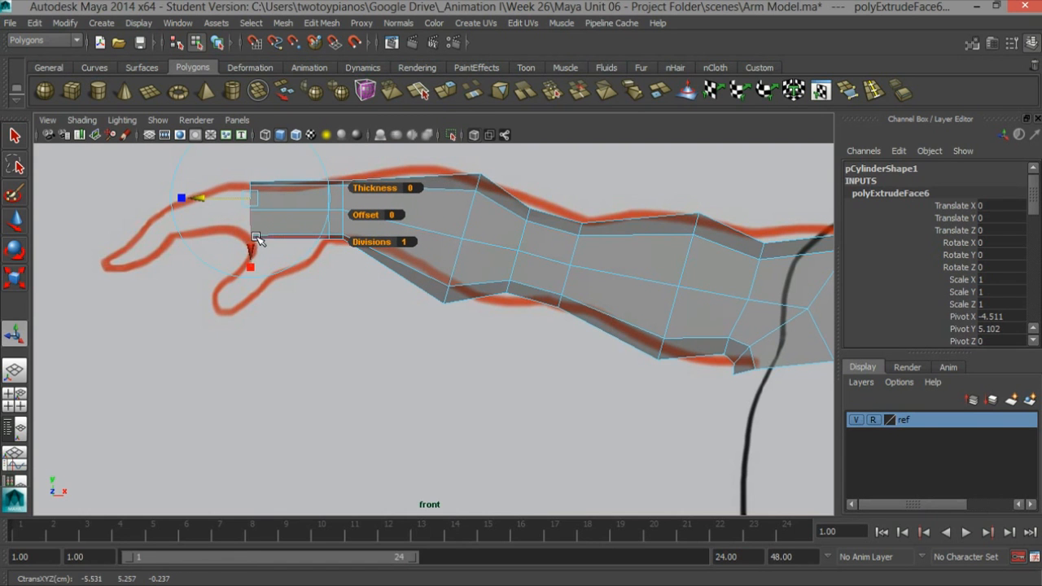
Step: Examine the extruded palm section in perspective from its end and from the side
key("space")
key("space")
left_click_drag(632, 269, 457, 267, "alt")
key("f")
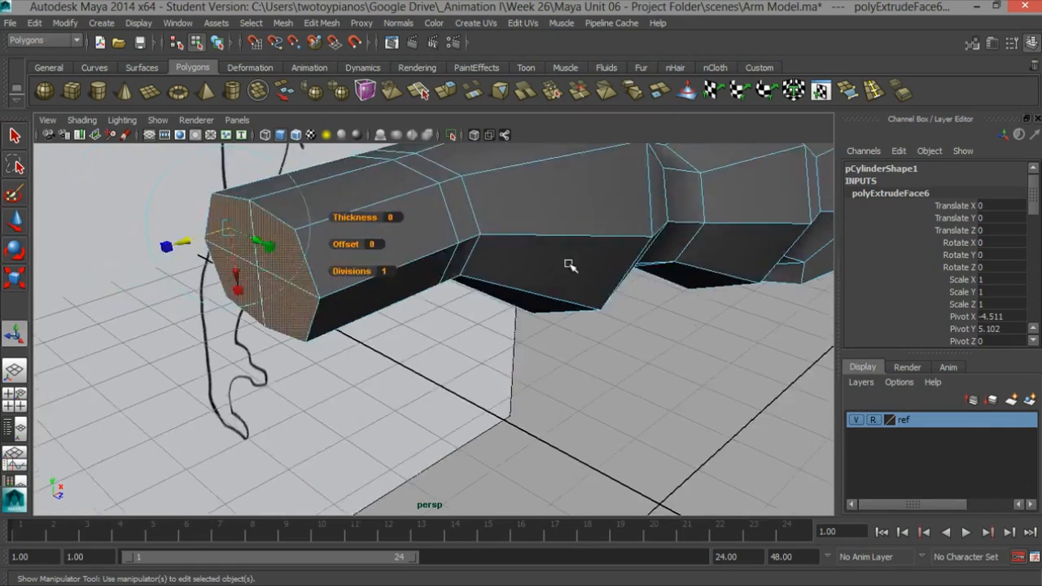
left_click_drag(728, 253, 512, 232, "alt")
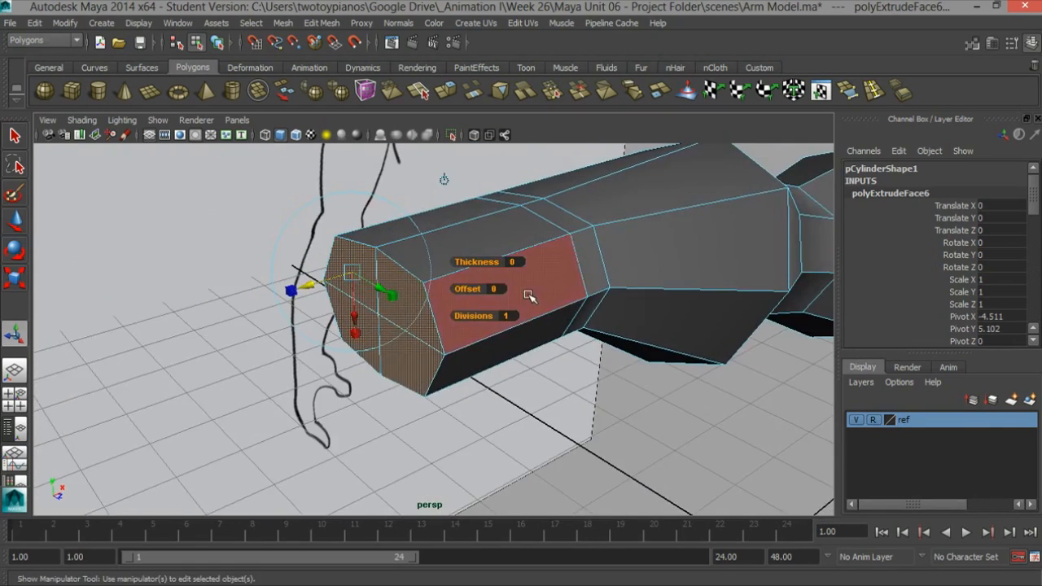
left_click_drag(530, 296, 504, 285, "alt")
left_click_drag(515, 440, 475, 433, "alt")
left_click_drag(537, 389, 558, 384, "alt")
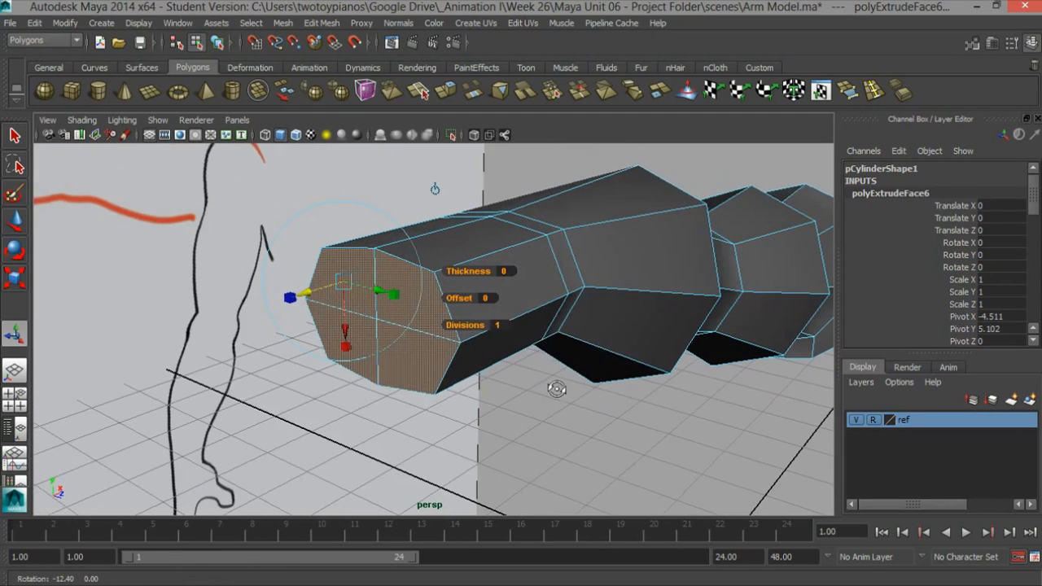
Step: Extrude the upper and lower side faces on both sides of the palm section and scale them outward to widen the palm
key("q")
left_click(489, 306)
left_click(507, 334)
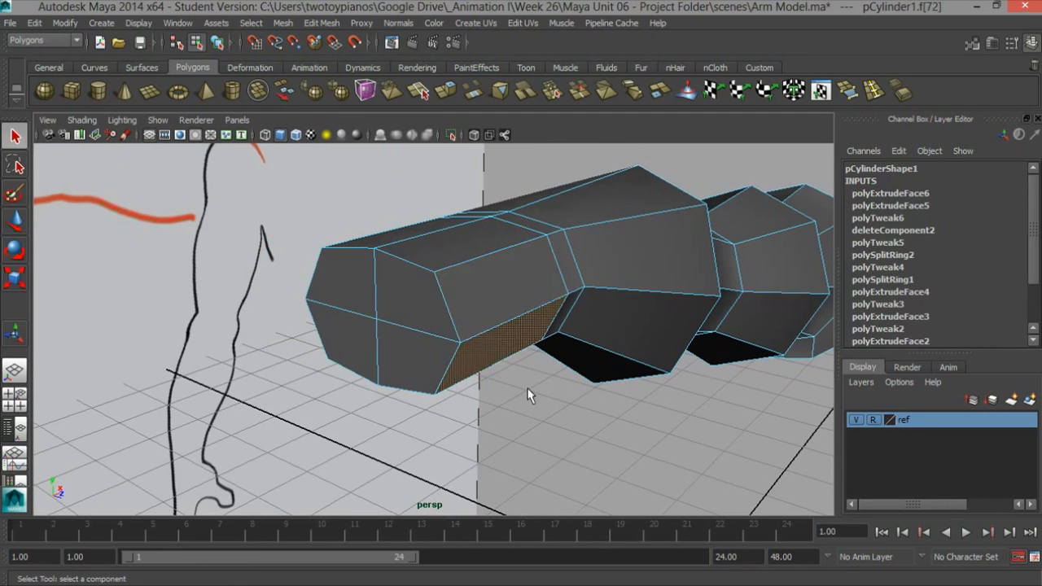
left_click(478, 287, "shift")
left_click_drag(541, 367, 407, 337, "alt")
left_click(343, 295)
left_click(334, 369, "shift")
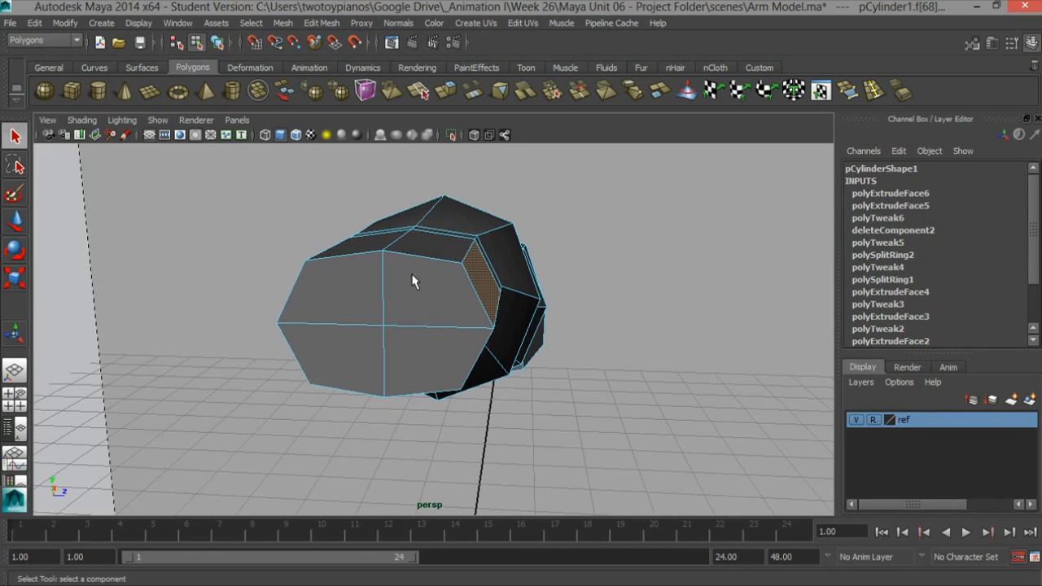
left_click(444, 92)
left_click_drag(477, 170, 556, 313, "alt")
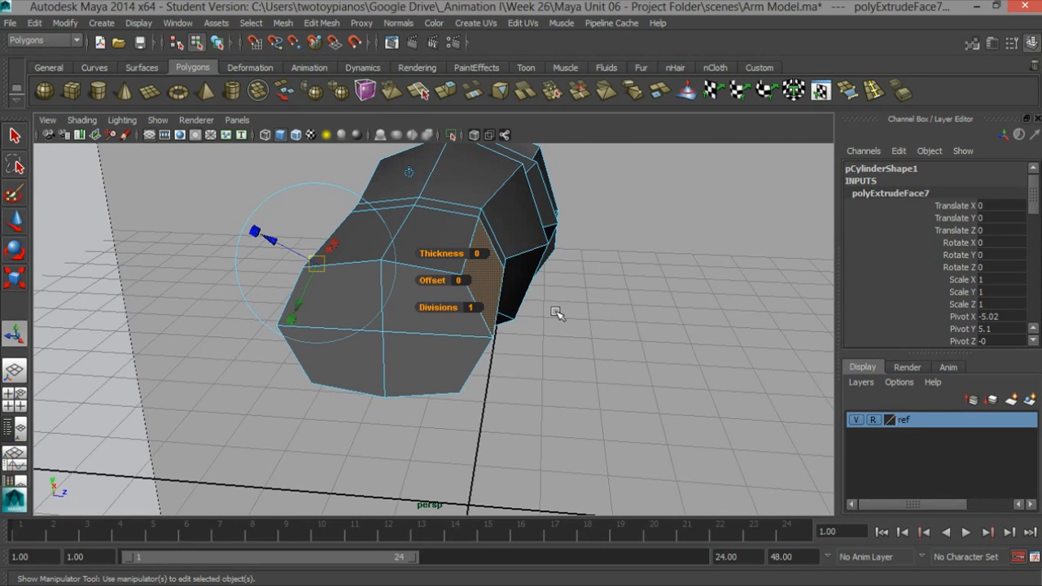
key("r")
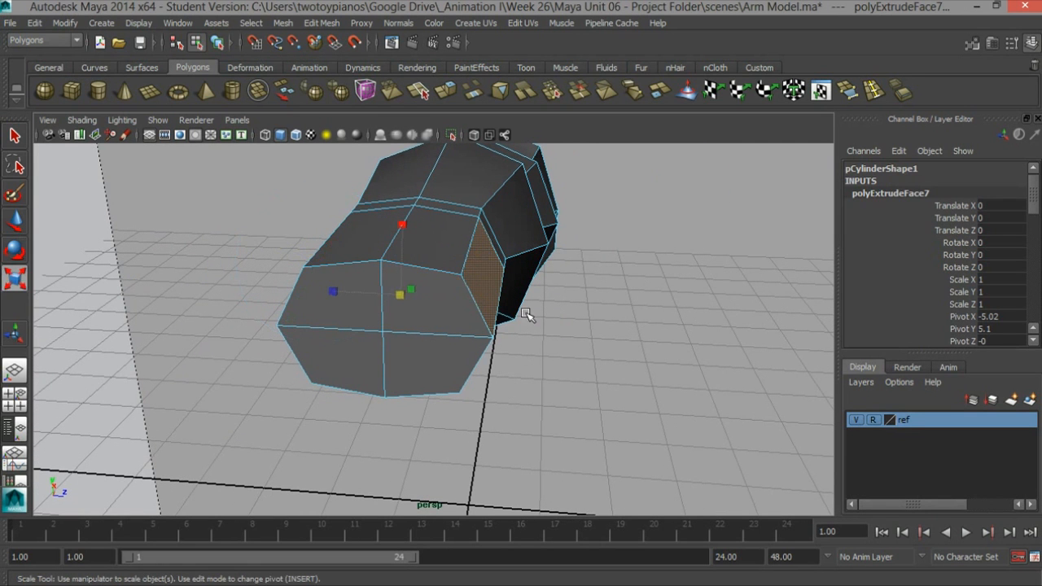
left_click_drag(334, 292, 286, 291)
Step: Select the upper and lower outer faces on one side of the palm and scale them flat into an upright side
left_click_drag(711, 326, 658, 326, "alt")
left_click(562, 298)
left_click_drag(709, 440, 659, 365, "alt")
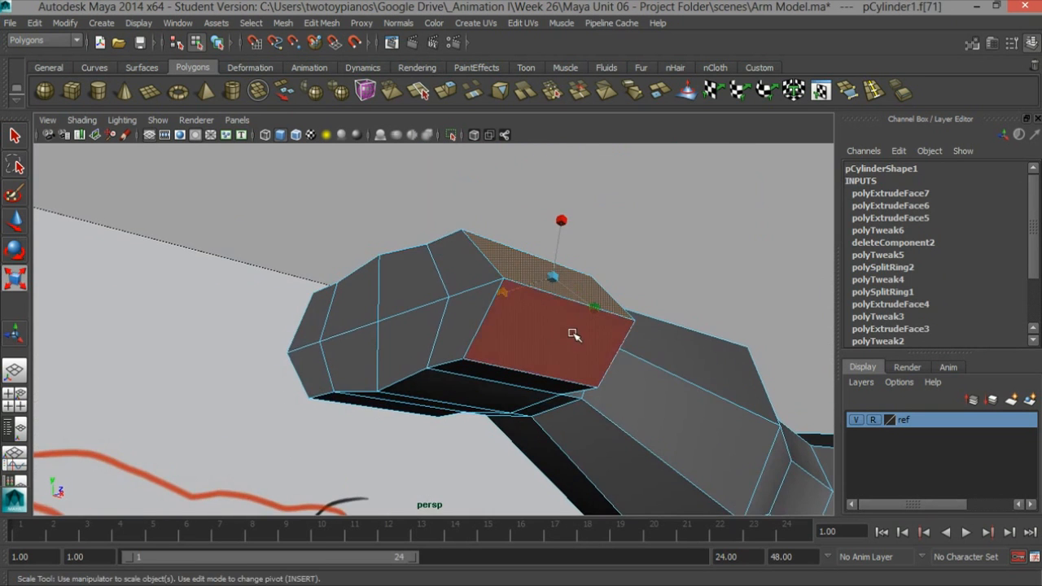
left_click(570, 333, "shift")
left_click_drag(620, 399, 706, 472, "alt")
left_click_drag(465, 296, 533, 324)
Step: Flatten the two outer faces on the opposite side of the palm into an upright side as well
left_click_drag(344, 307, 363, 309, "alt")
left_click(259, 307)
left_click_drag(252, 407, 256, 326, "alt")
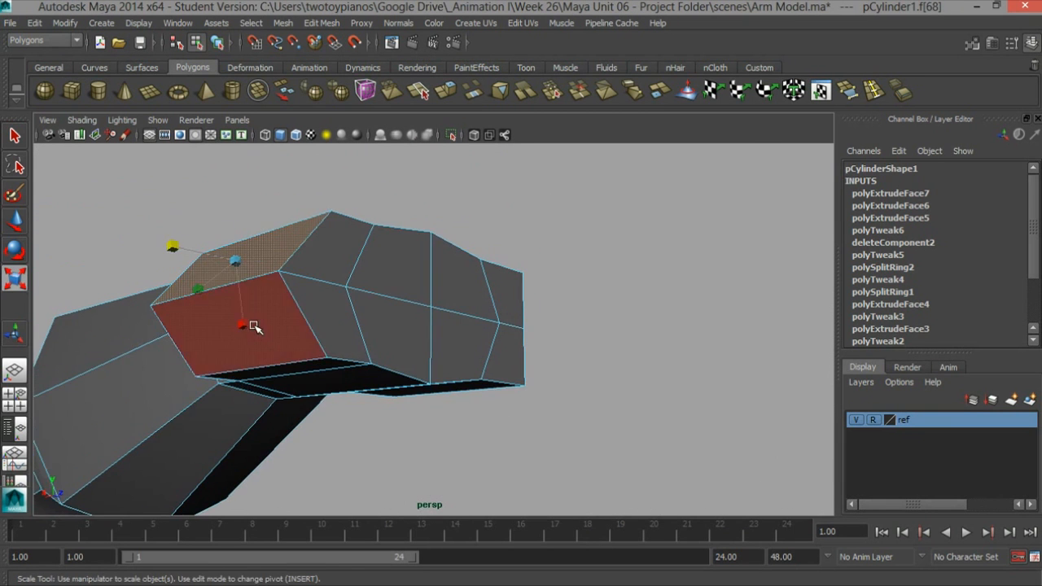
left_click(256, 325, "shift")
left_click_drag(325, 384, 226, 328, "alt")
Step: Select the middle-row vertices of the palm's end face and scale them inward to straighten its vertical edges
left_click_drag(358, 322, 463, 318, "alt")
right_click_drag(498, 331, 419, 251)
left_click(502, 327)
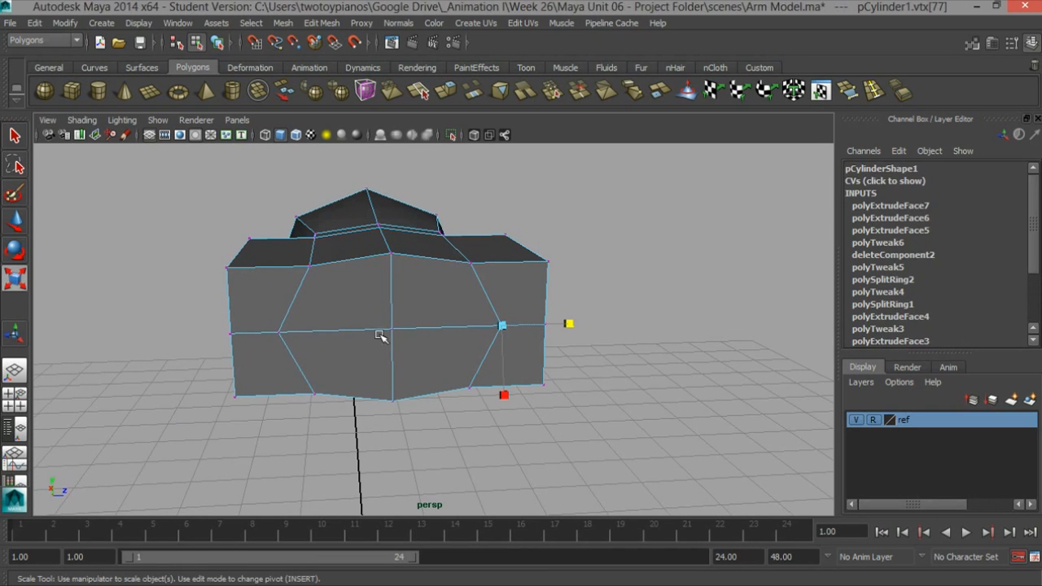
left_click(391, 329)
left_click_drag(322, 329, 340, 334)
Step: Select the long outer edges on both sides of the palm and scale them closer together vertically, using the World scale axis
left_click_drag(453, 324, 481, 270, "alt")
right_click_drag(481, 271, 480, 226)
left_click(549, 259)
left_click_drag(583, 298, 562, 346, "alt")
double_click(541, 369)
left_click_drag(275, 356, 211, 278, "alt")
double_click(252, 325)
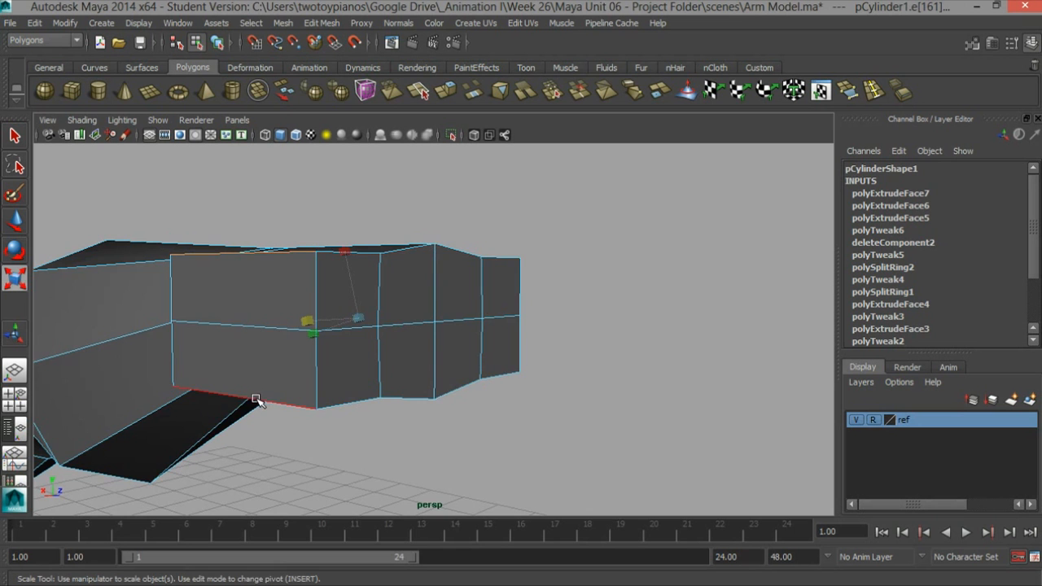
left_click_drag(521, 417, 473, 287, "alt")
key("r")
middle_click_drag(539, 273, 407, 265, "alt")
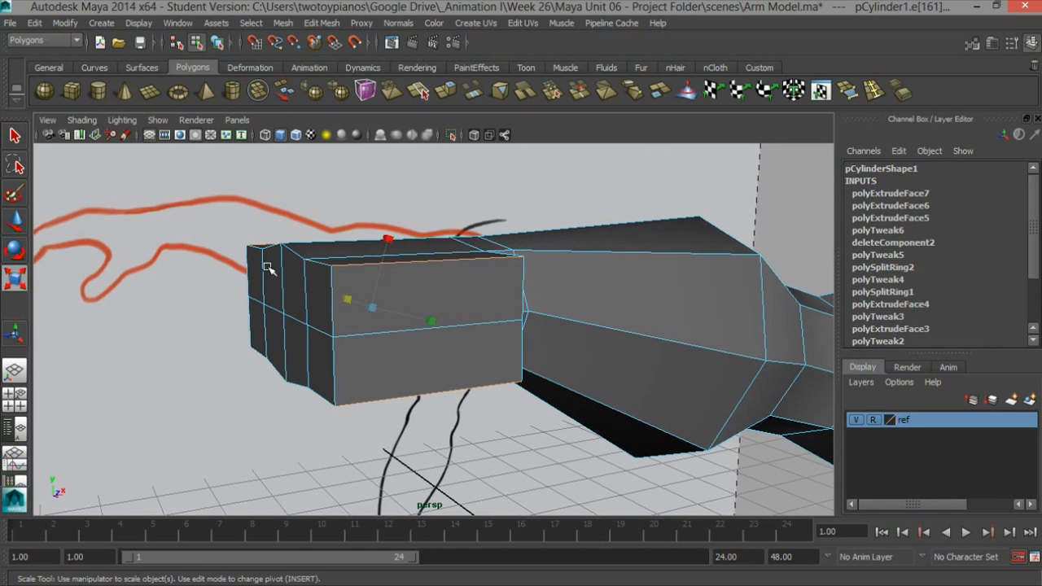
double_click(16, 279)
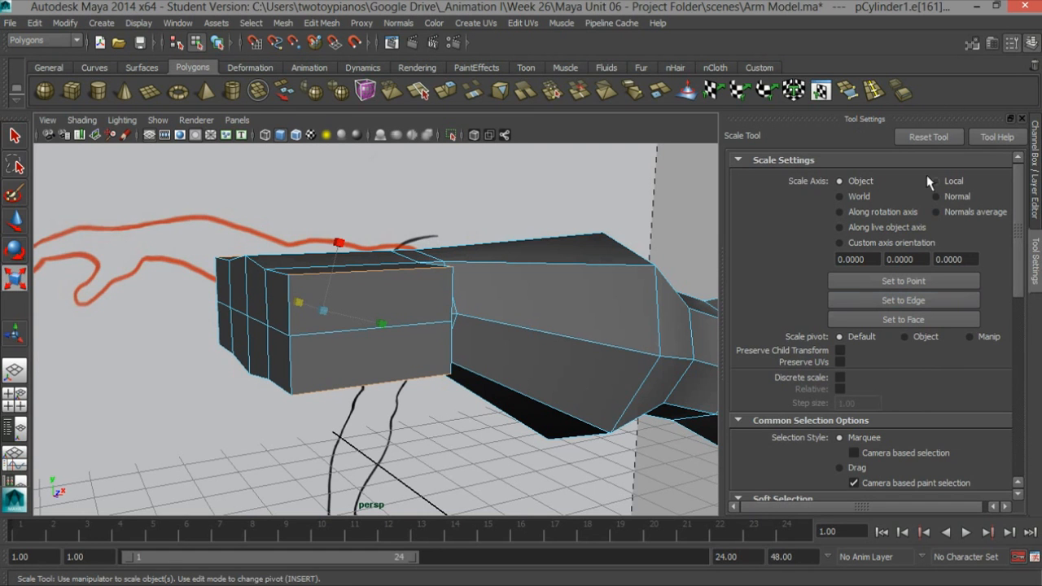
left_click(843, 198)
left_click_drag(340, 255, 442, 246, "alt")
left_click_drag(343, 242, 534, 273)
left_click_drag(301, 255, 302, 249)
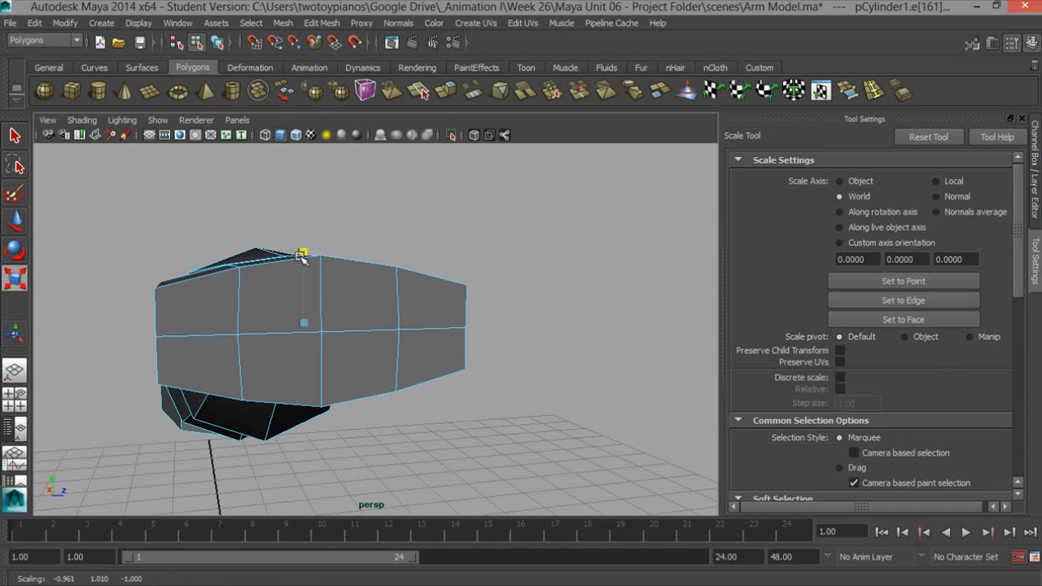
Step: Select the vertical corner edges at the wrist end on both sides of the palm and move them toward the fingers
left_click_drag(419, 244, 142, 291, "alt")
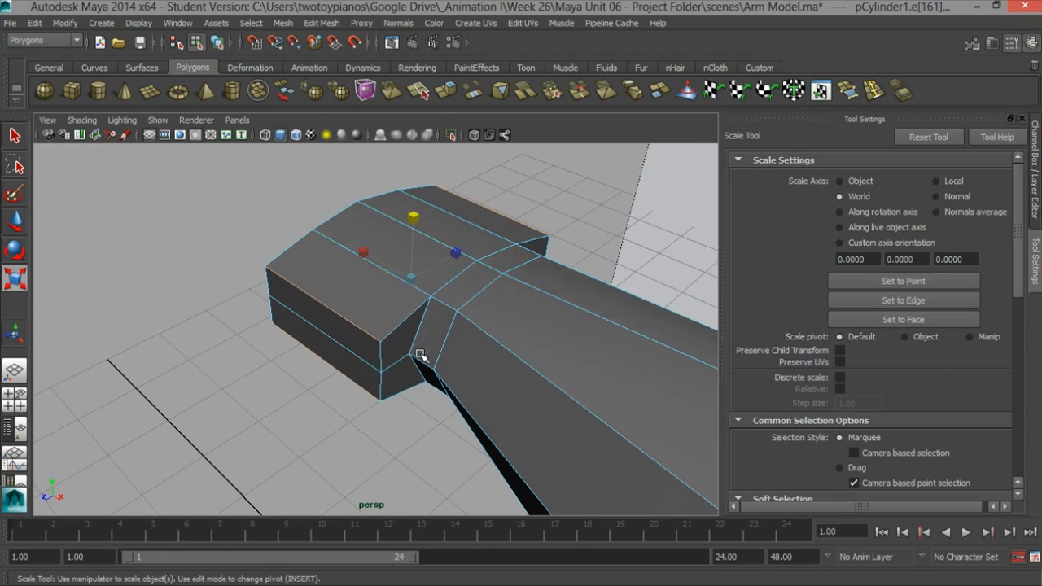
left_click(402, 389)
key("q")
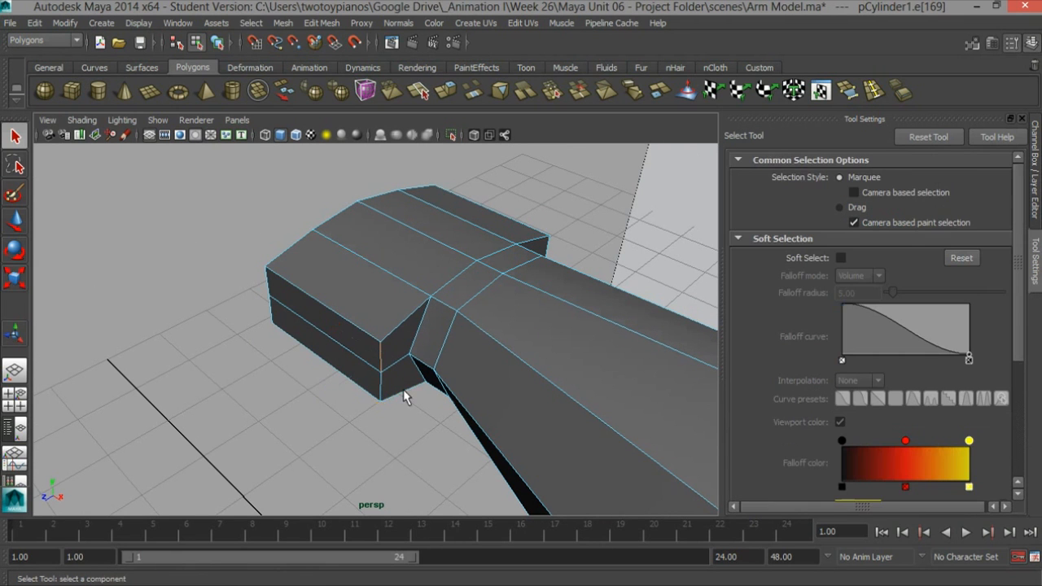
left_click_drag(586, 310, 411, 318, "alt")
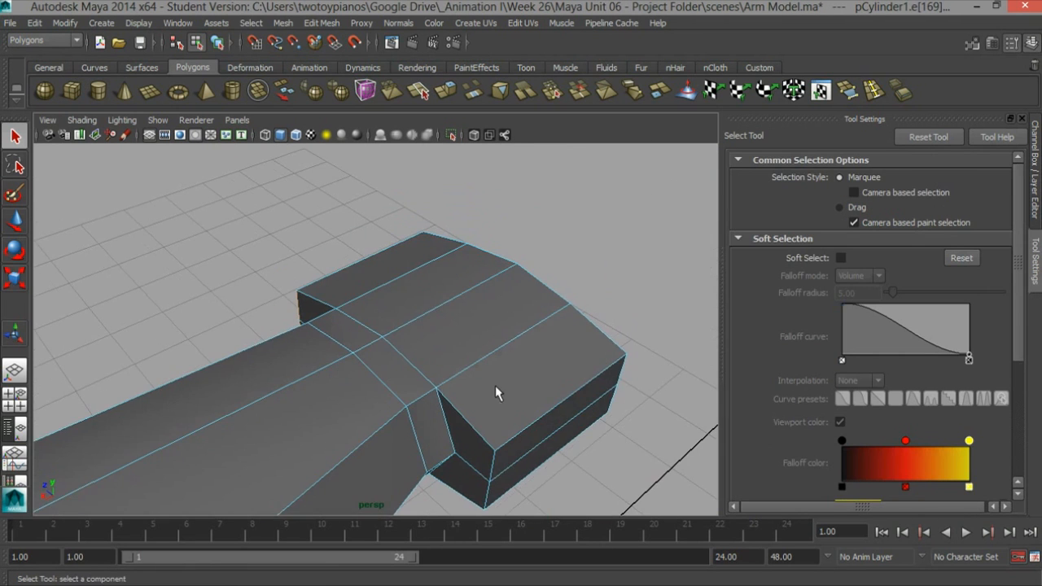
left_click(483, 502)
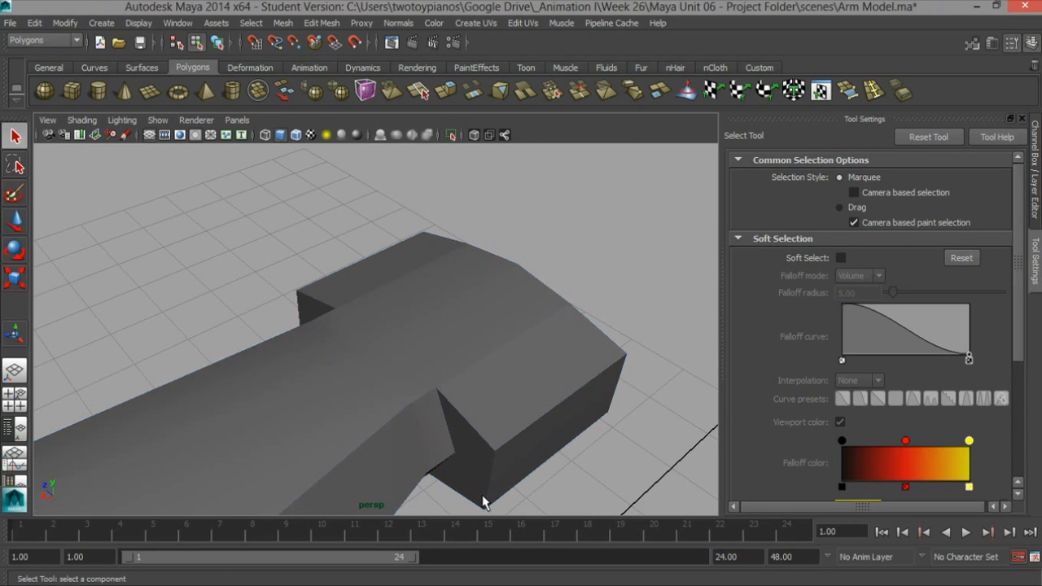
left_click(491, 483)
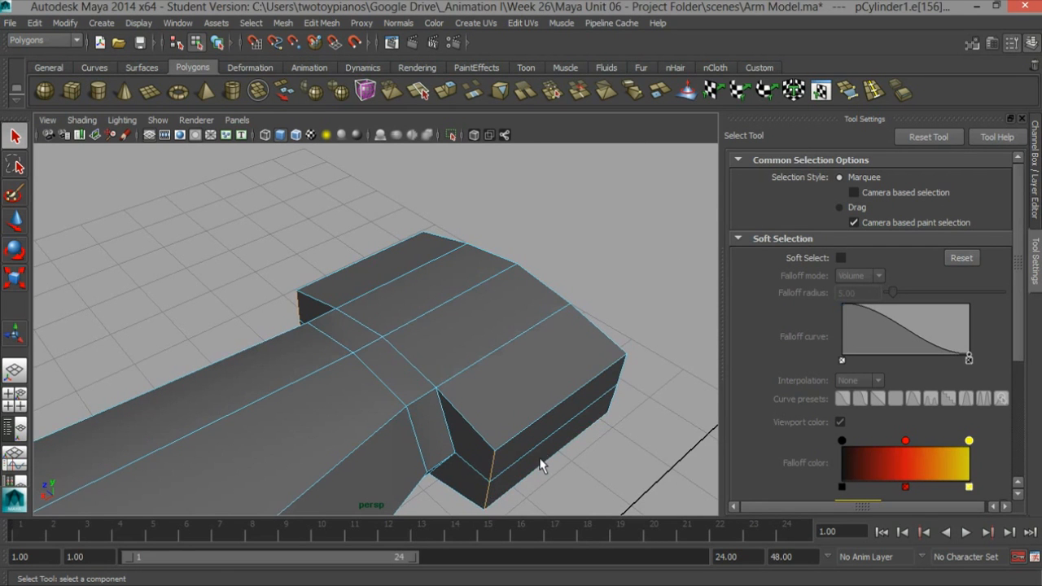
left_click_drag(572, 439, 673, 340, "alt")
key("w")
mouse_move(409, 337)
left_mouse_down()
mouse_move(400, 337)
mouse_move(413, 342)
left_mouse_up()
Step: Compare the reshaped palm with the front reference sketch and inspect its finger end in perspective
key("space")
key("space")
right_click_drag(210, 368, 306, 322, "alt")
middle_click_drag(306, 322, 343, 379, "alt")
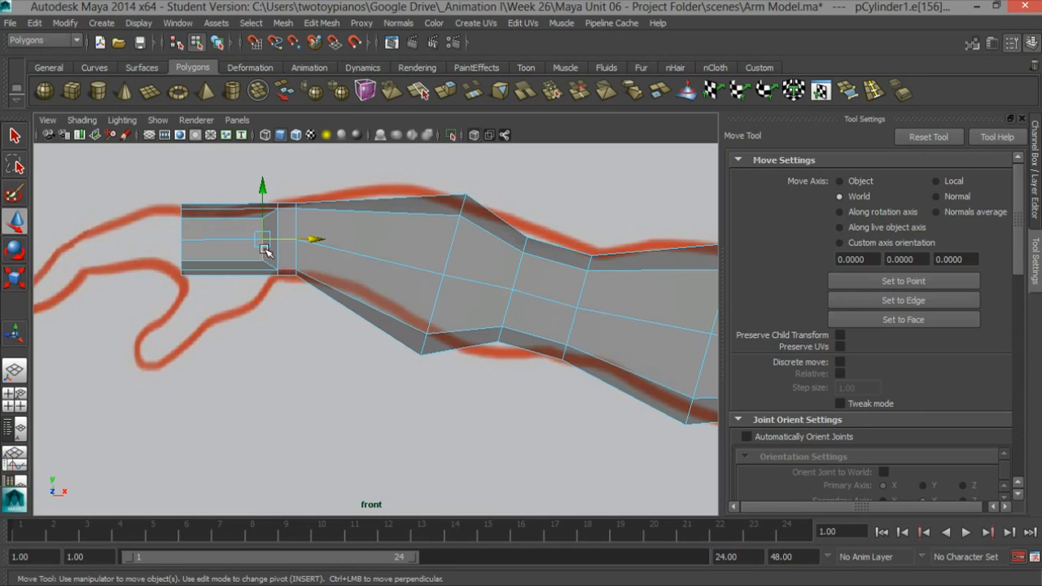
key("space")
key("space")
left_click_drag(618, 236, 551, 256, "alt")
middle_click_drag(551, 256, 534, 253, "alt")
left_click_drag(534, 253, 470, 278, "alt")
Step: Select all eight faces at the palm's finger end, extrude them a short distance outward and scale them vertically to about 0.9
right_click_drag(355, 286, 352, 319)
left_click(298, 285)
key("q")
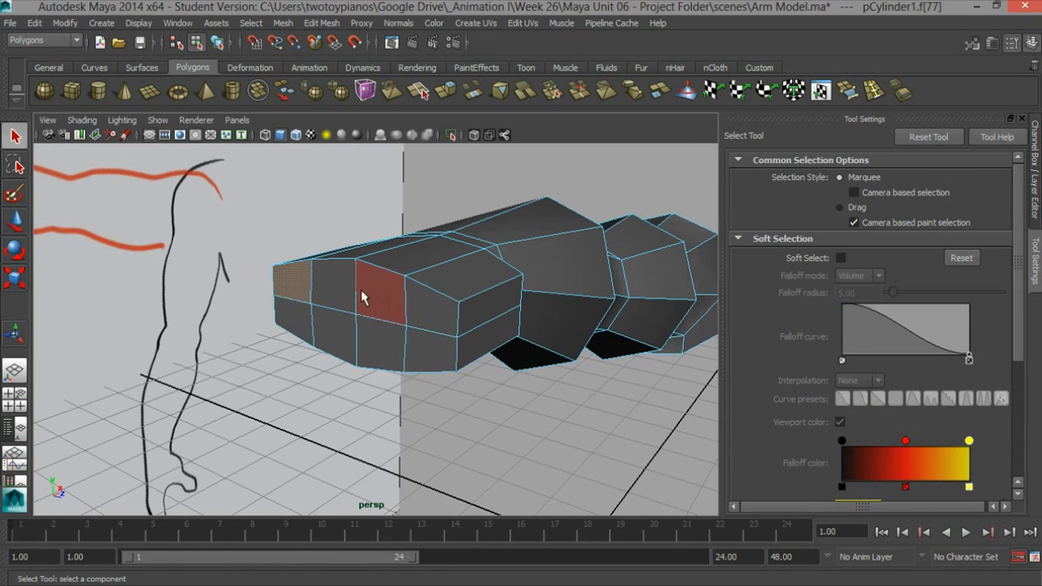
left_click(345, 293, "shift")
left_click(384, 293, "shift")
left_click(432, 308, "shift")
left_click(425, 343, "shift")
left_click(379, 346, "shift")
left_click(334, 335, "shift")
left_click(294, 324, "shift")
left_click_drag(481, 332, 375, 331, "alt")
key("space")
key("space")
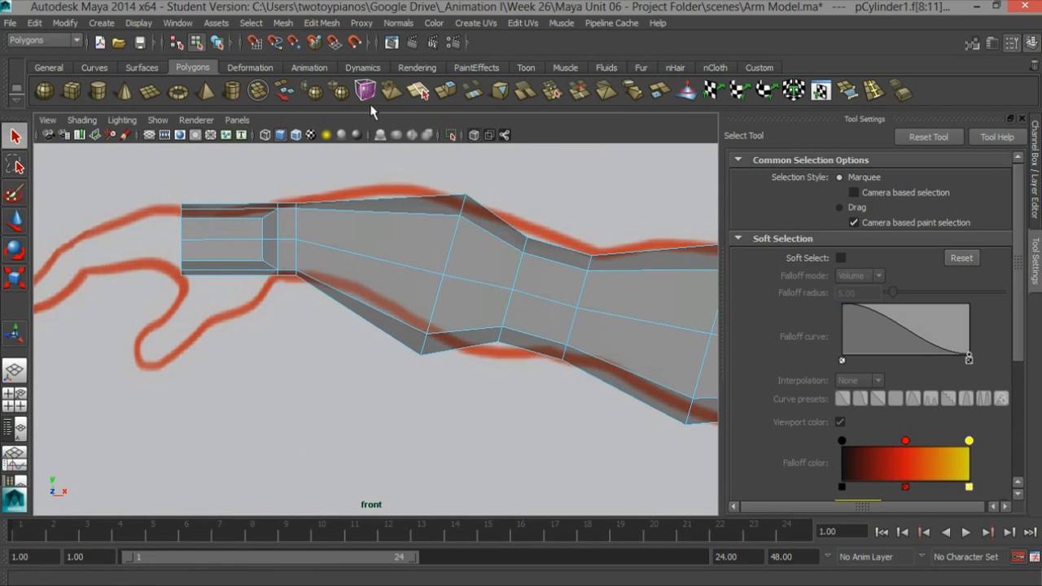
left_click(445, 92)
left_click_drag(153, 222, 129, 226)
key("r")
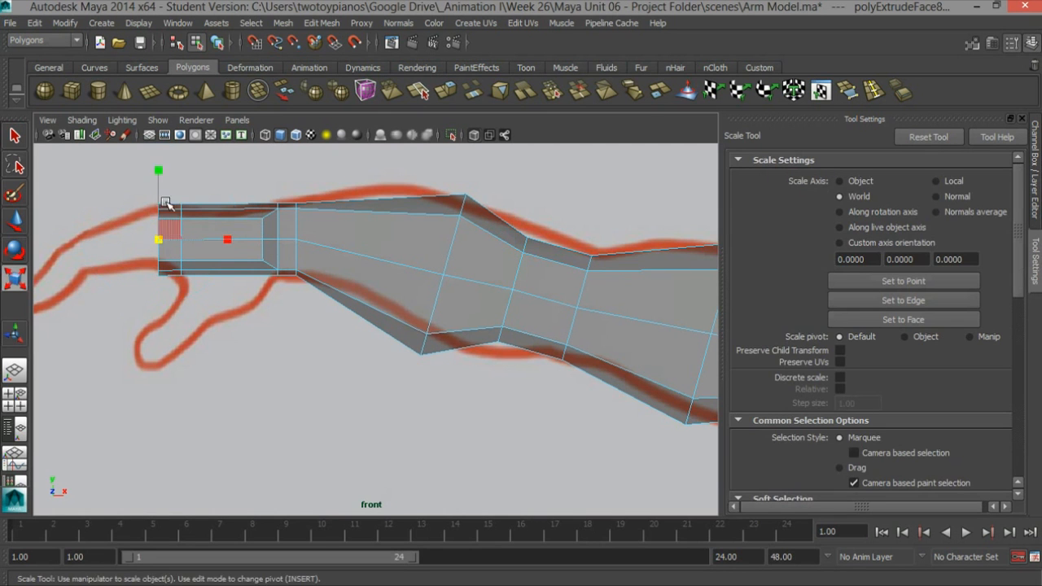
left_click_drag(154, 169, 153, 173)
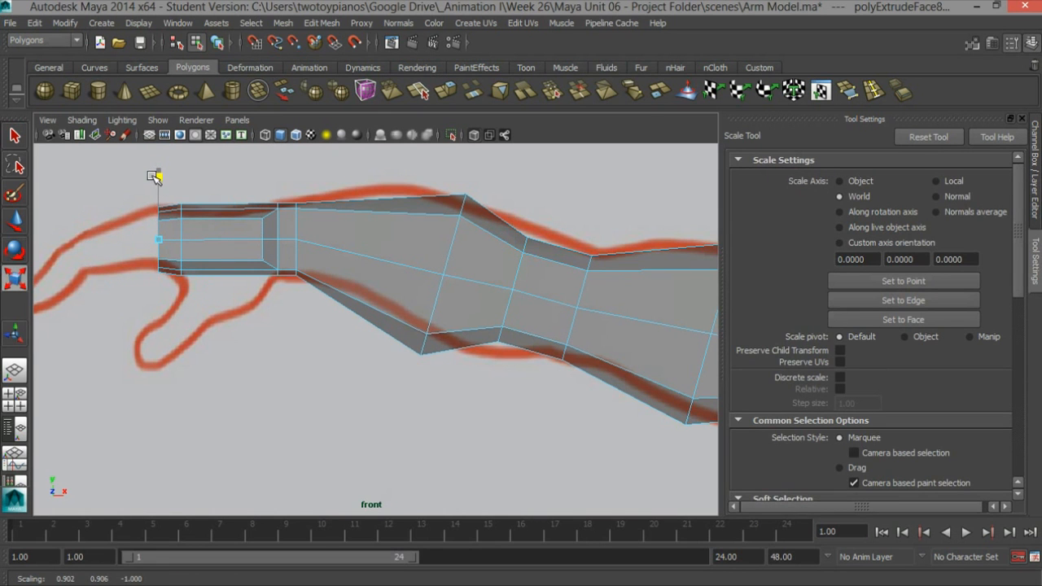
Step: Move the selected faces at the palm's finger end slightly upward to follow the front reference sketch
key("w")
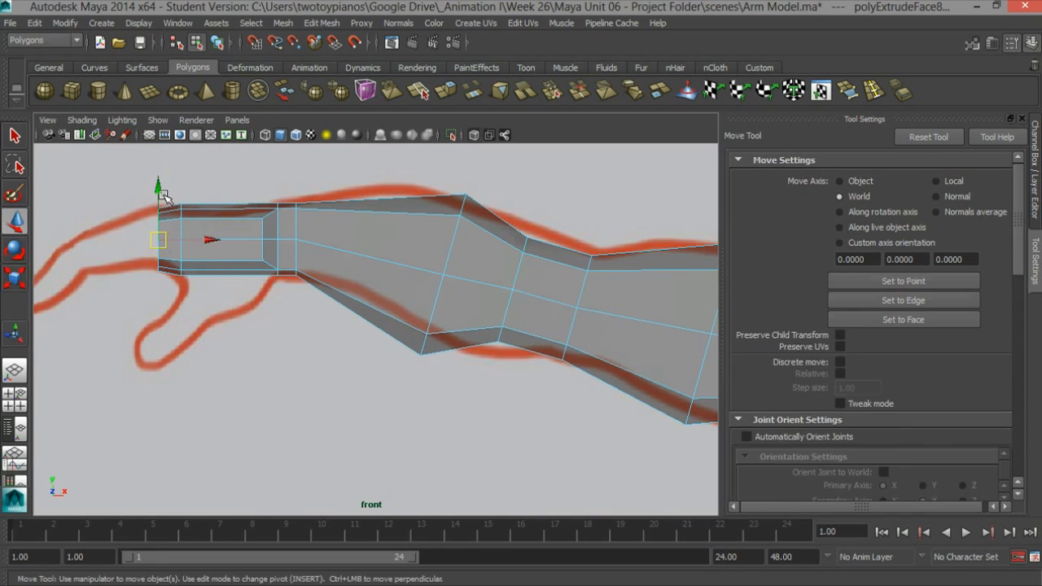
left_click(161, 185)
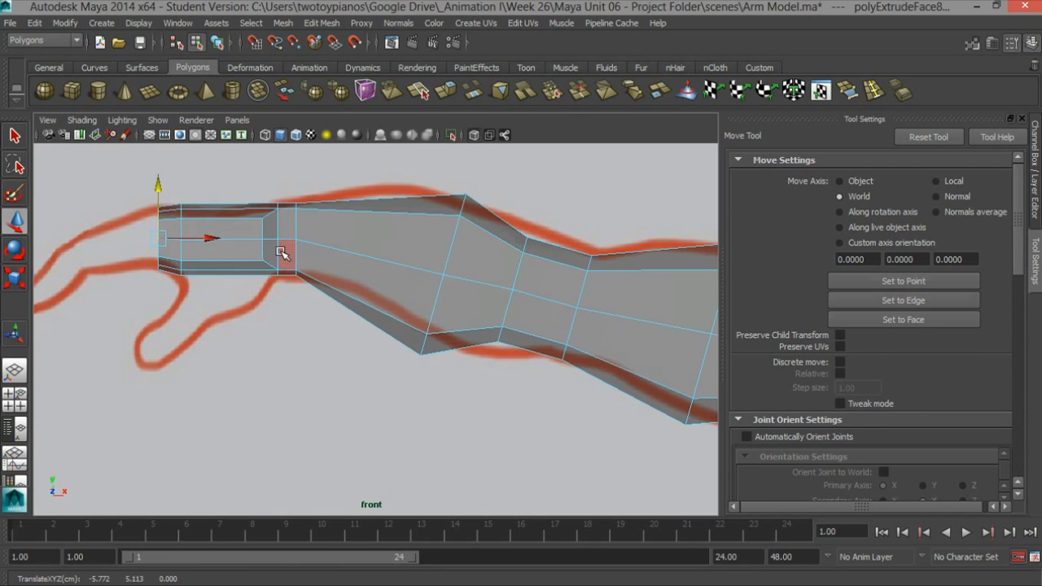
key("space")
key("space")
Step: Select the ring of narrow faces around the wrist and move it along X toward the forearm
left_click_drag(535, 268, 448, 295, "alt")
right_click_drag(442, 251, 440, 287)
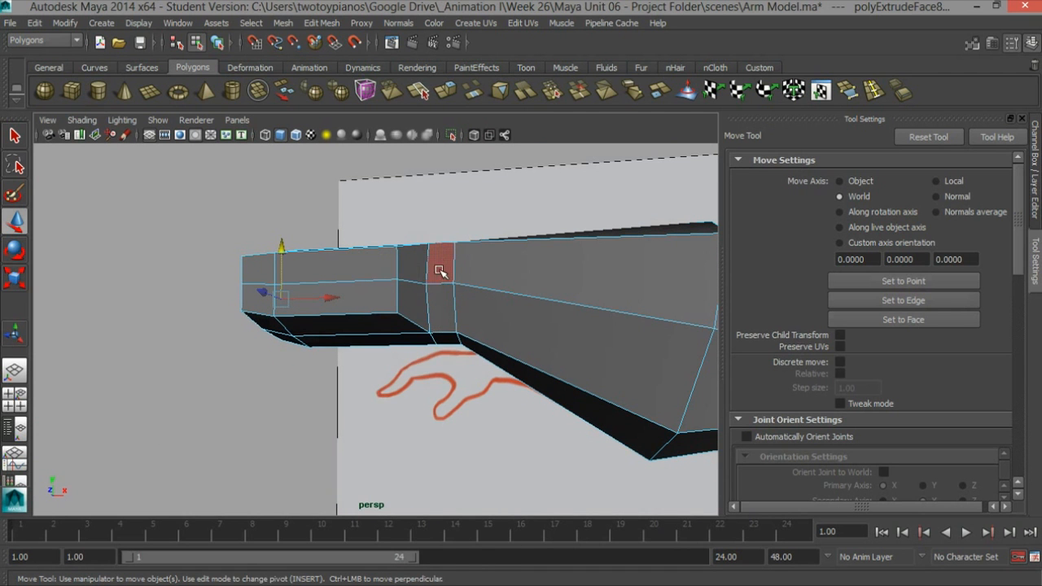
left_click(439, 269)
left_click_drag(450, 320, 440, 262, "alt")
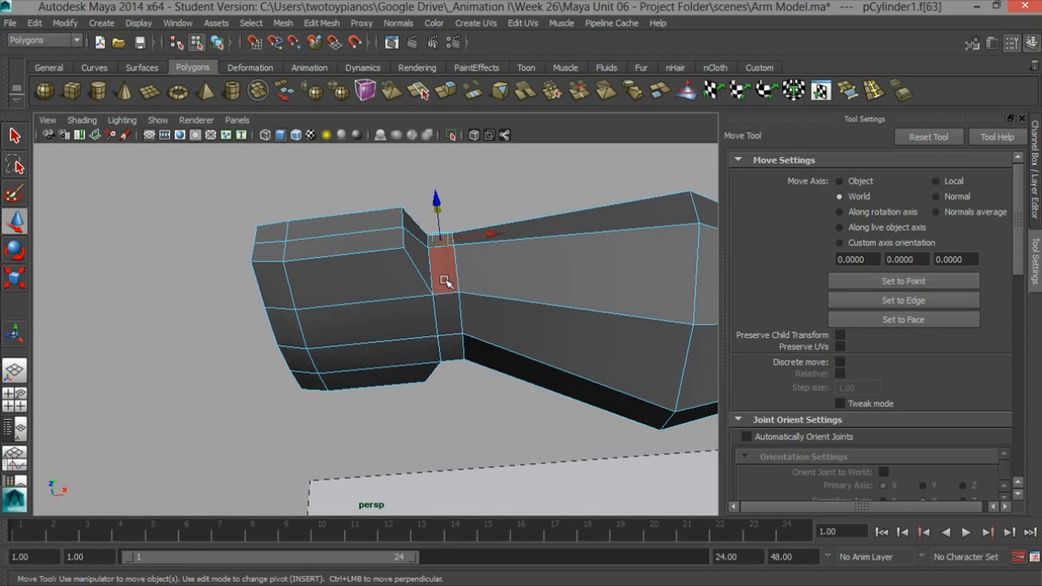
double_click(443, 275, "shift")
mouse_move(444, 276)
left_mouse_down("alt")
mouse_move(507, 328)
mouse_move(493, 342)
mouse_move(496, 302)
mouse_move(516, 302)
mouse_move(477, 291)
mouse_move(479, 181)
mouse_move(496, 220)
mouse_move(461, 275)
left_mouse_up("alt")
left_click_drag(333, 244, 362, 274, "alt")
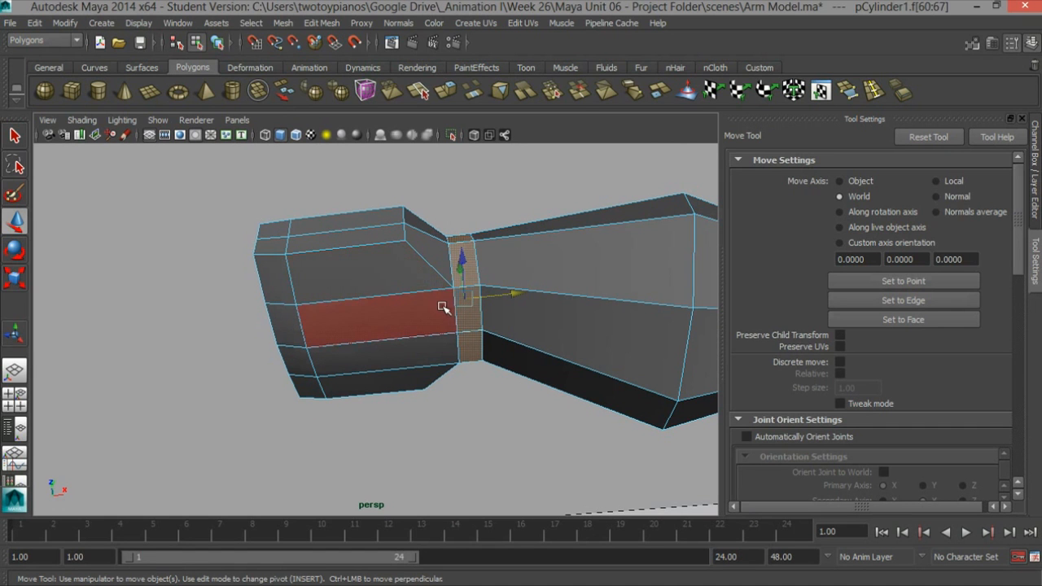
left_click_drag(442, 307, 438, 284, "alt")
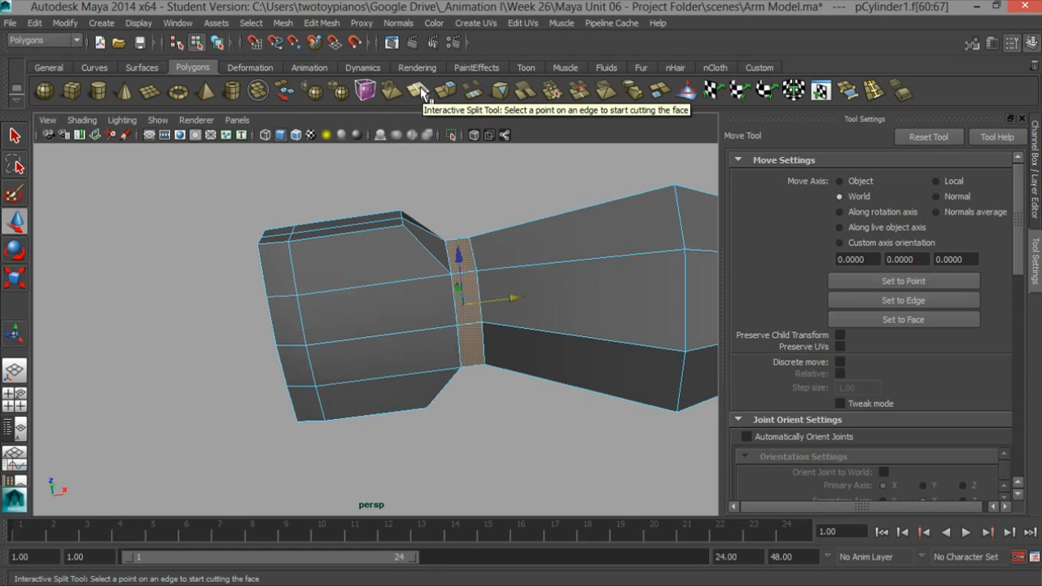
Step: Cut a straight edge across the broad palm surface between its two wrist-side corners with the Interactive Split Tool
left_click(421, 93)
scroll(418, 272, "up", 3)
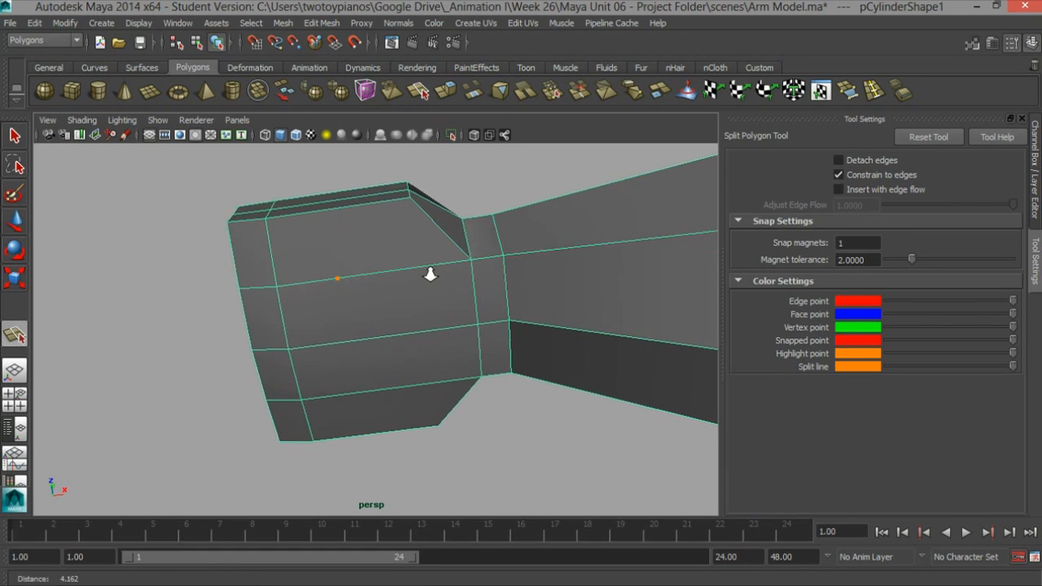
middle_click_drag(438, 279, 393, 236, "alt")
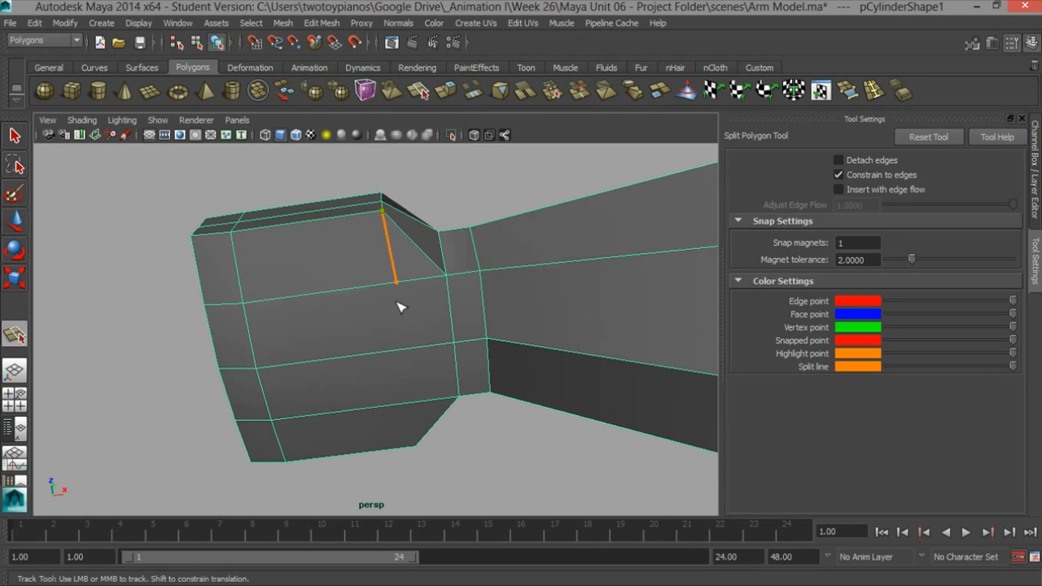
left_click(416, 447)
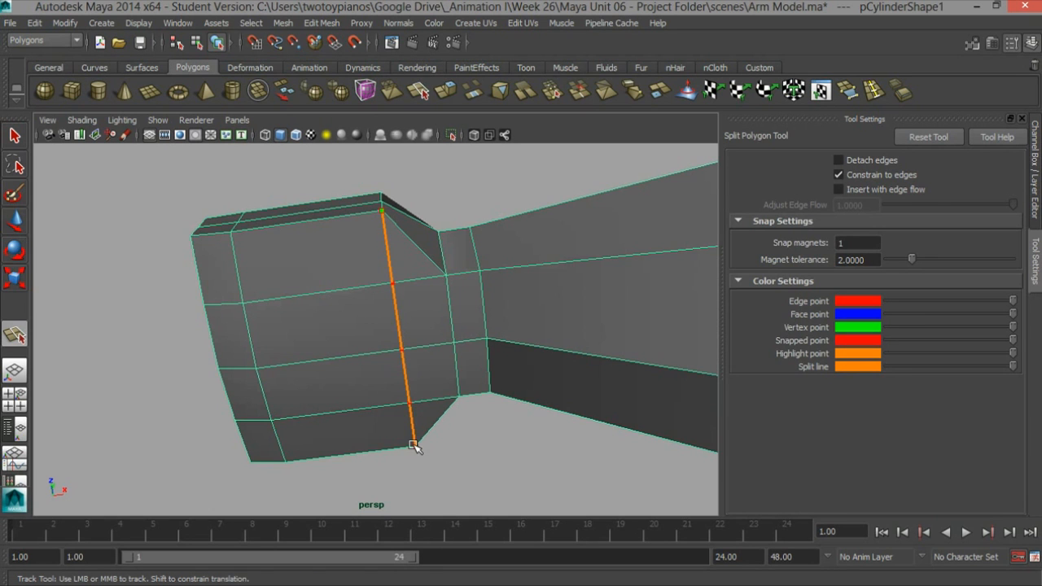
key("w")
left_click_drag(399, 419, 423, 337, "alt")
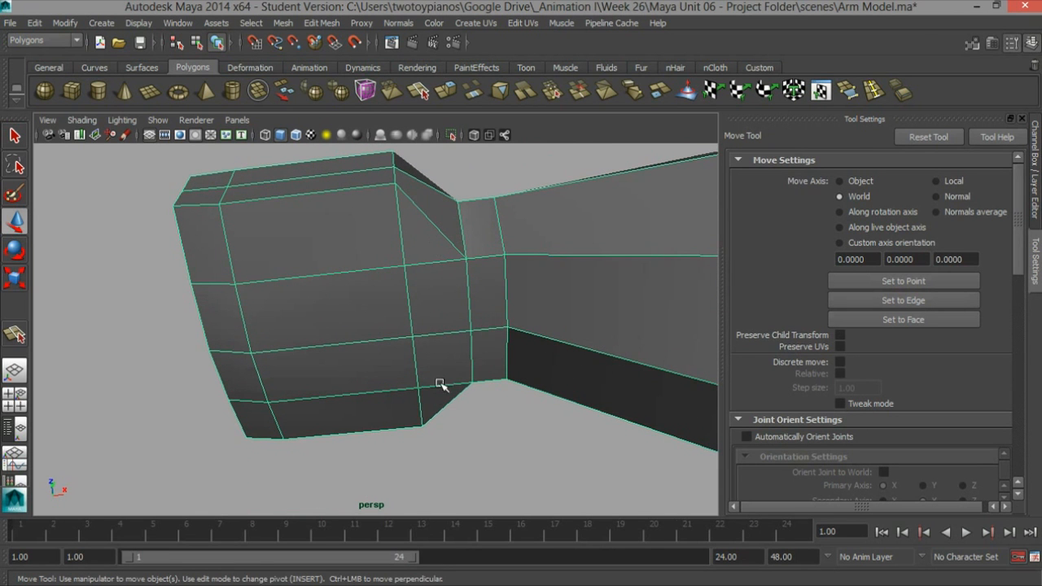
Step: Insert an edge loop about midway between the new cross-palm cut and the wrist
left_click(874, 90)
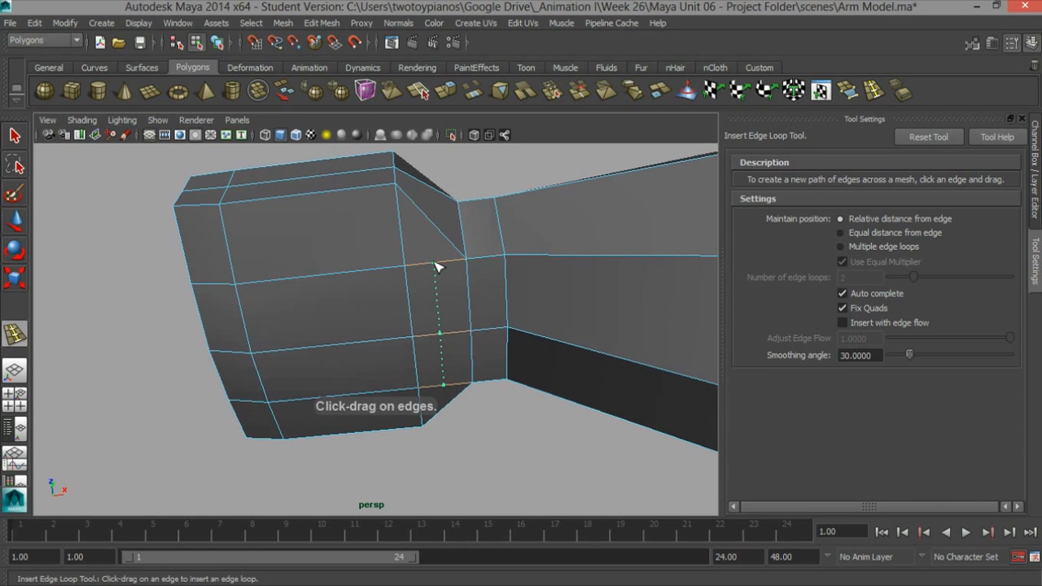
left_click_drag(437, 267, 449, 284)
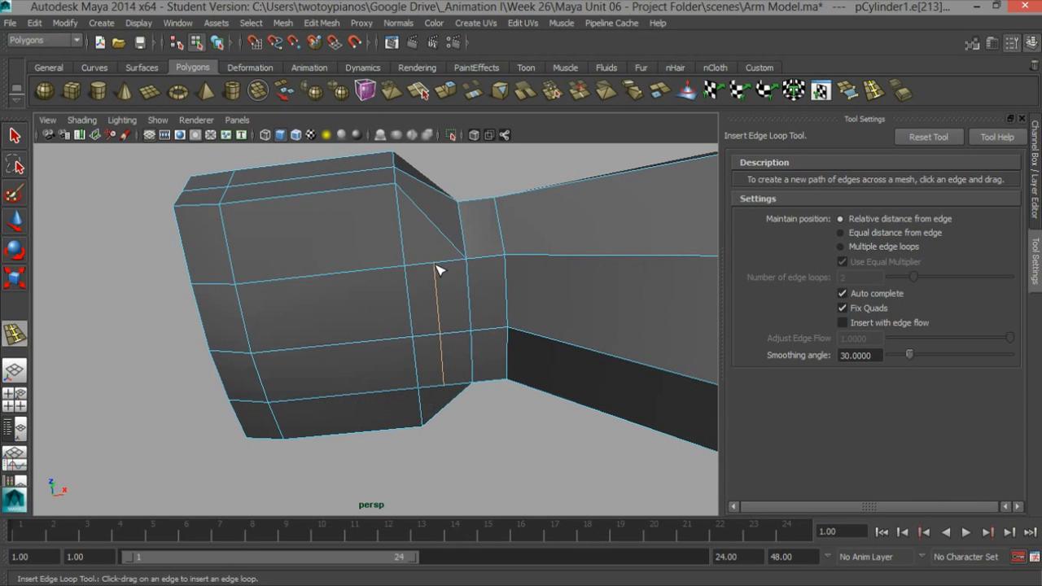
left_click_drag(459, 403, 453, 363, "alt")
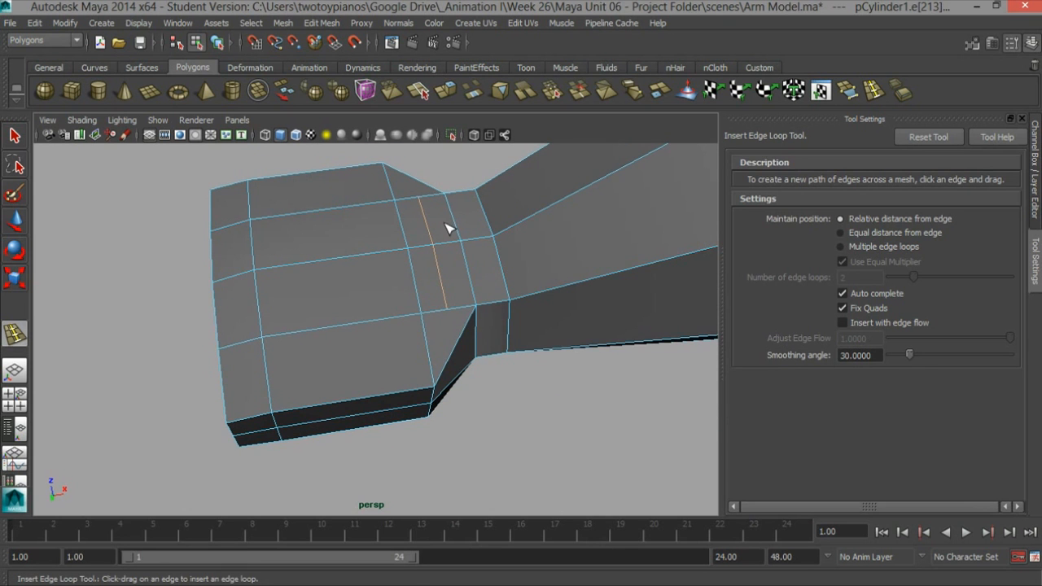
left_click_drag(468, 279, 411, 185, "alt")
mouse_move(506, 196)
left_mouse_down("alt")
mouse_move(537, 280)
mouse_move(428, 285)
mouse_move(339, 400)
mouse_move(321, 333)
left_mouse_up("alt")
Step: Select the two lower side faces on the thumb side of the palm and extrude them outward as the thumb base
key("q")
right_click_drag(321, 252, 325, 287)
left_click(326, 342)
left_click_drag(425, 419, 387, 332, "alt")
left_click(387, 331, "shift")
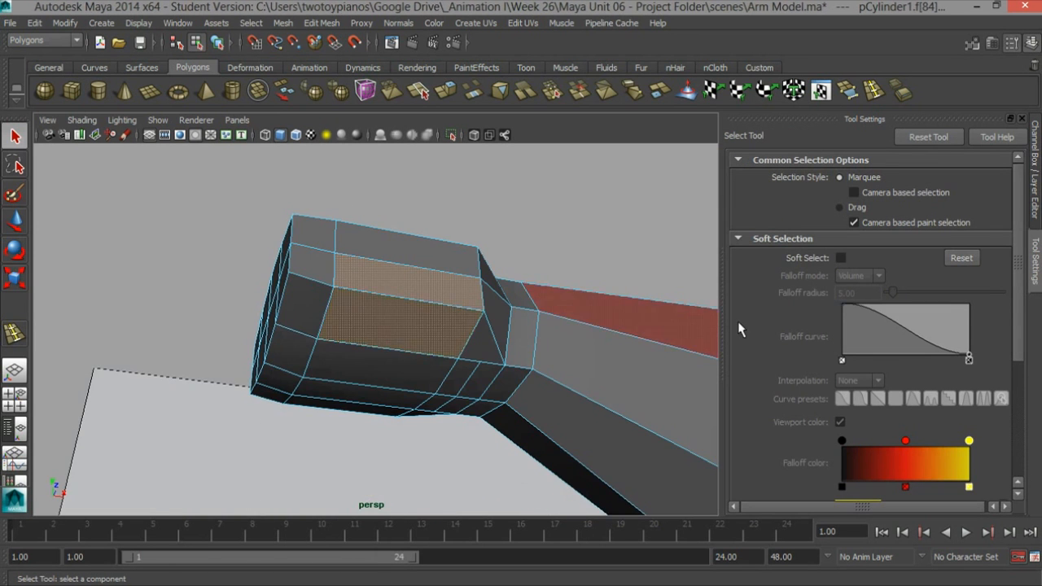
left_click_drag(309, 333, 395, 349, "alt")
left_click_drag(496, 352, 353, 364, "alt")
key("space")
key("space")
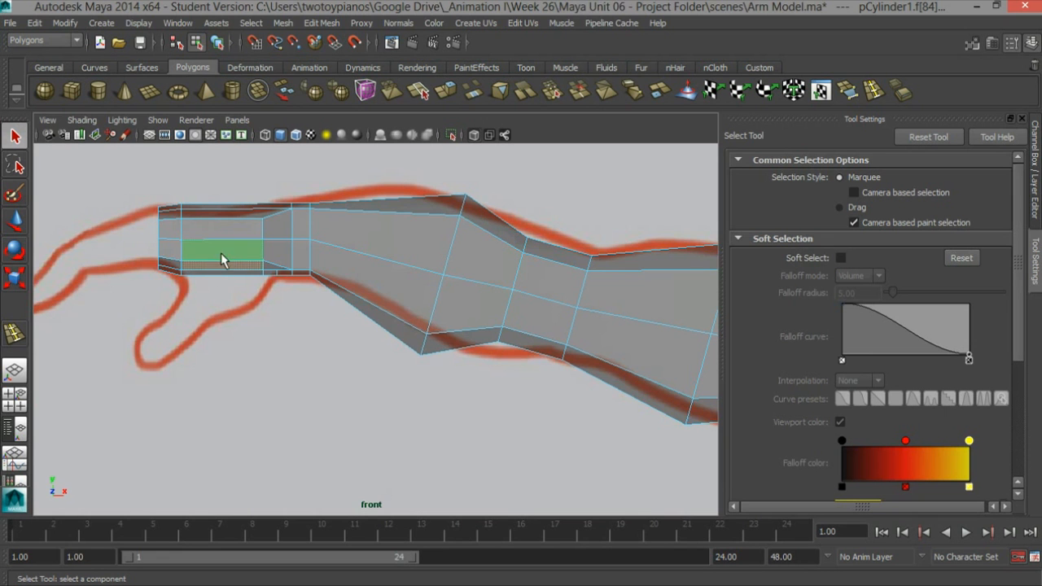
key("space")
key("space")
left_click_drag(495, 264, 350, 277, "alt")
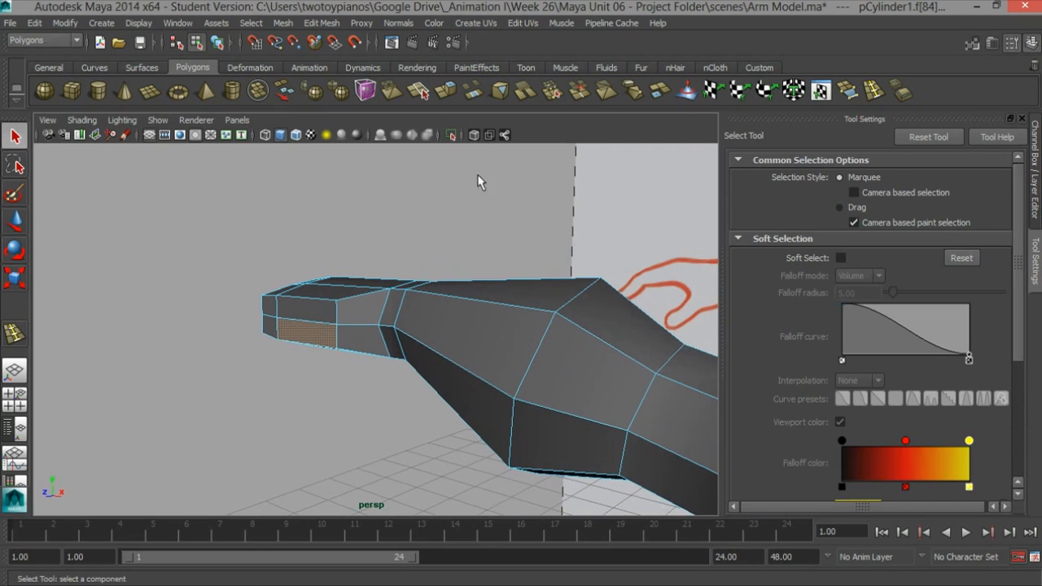
left_click(430, 94)
left_click_drag(290, 353, 196, 348, "alt")
left_click_drag(259, 331, 286, 356, "alt")
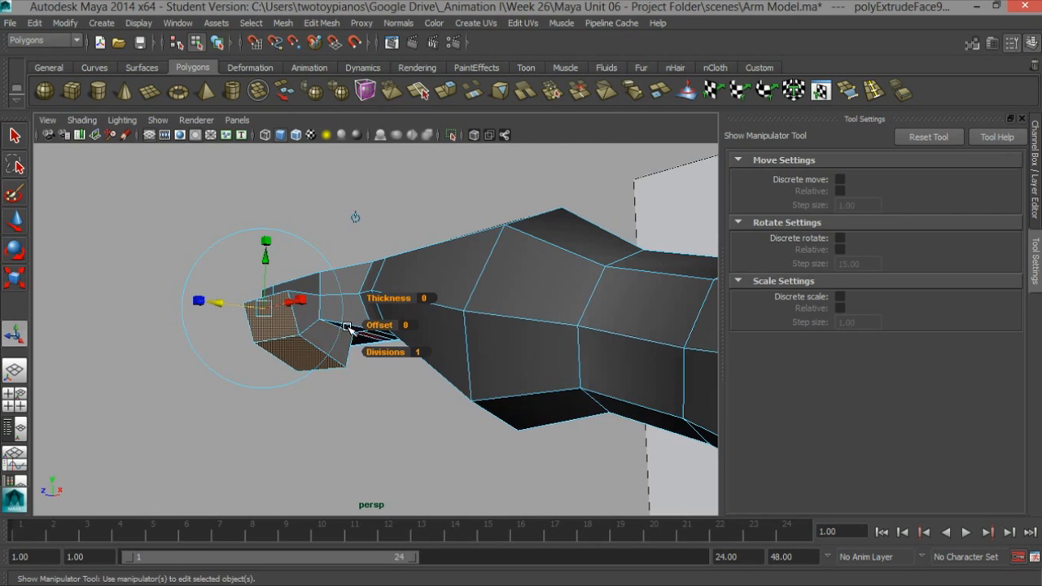
Step: Scale the extruded thumb-base faces flat and move them farther out from the palm along Z
scroll(370, 329, "up", 4)
key("r")
left_click_drag(376, 317, 542, 344, "alt")
left_click(484, 341)
key("w")
key("r")
key("w")
left_click_drag(478, 300, 423, 309)
Step: Compare the thumb block with the thumb in the front sketch and examine it in the top and perspective views
key("space")
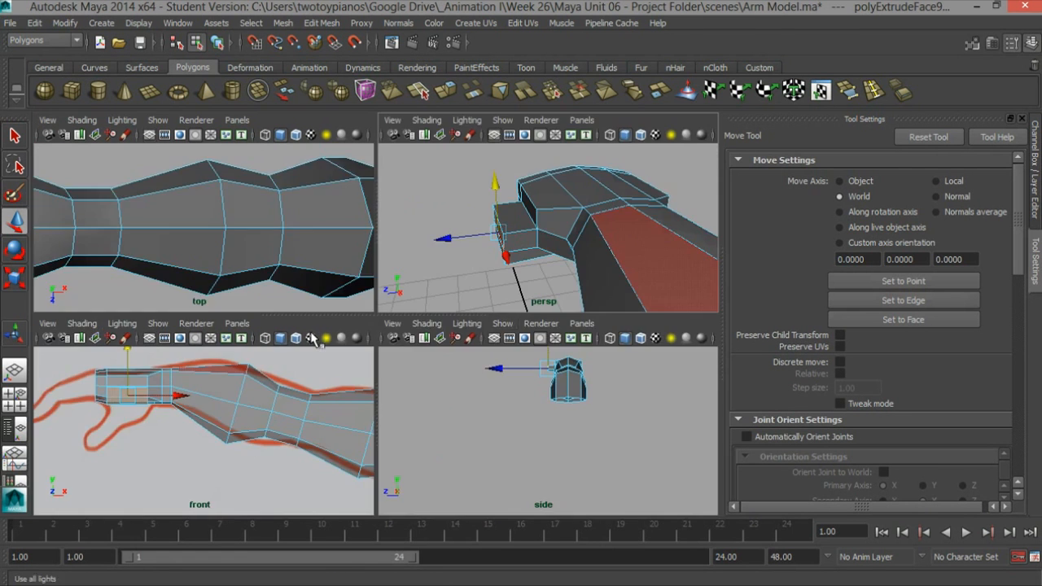
scroll(139, 389, "up", 5)
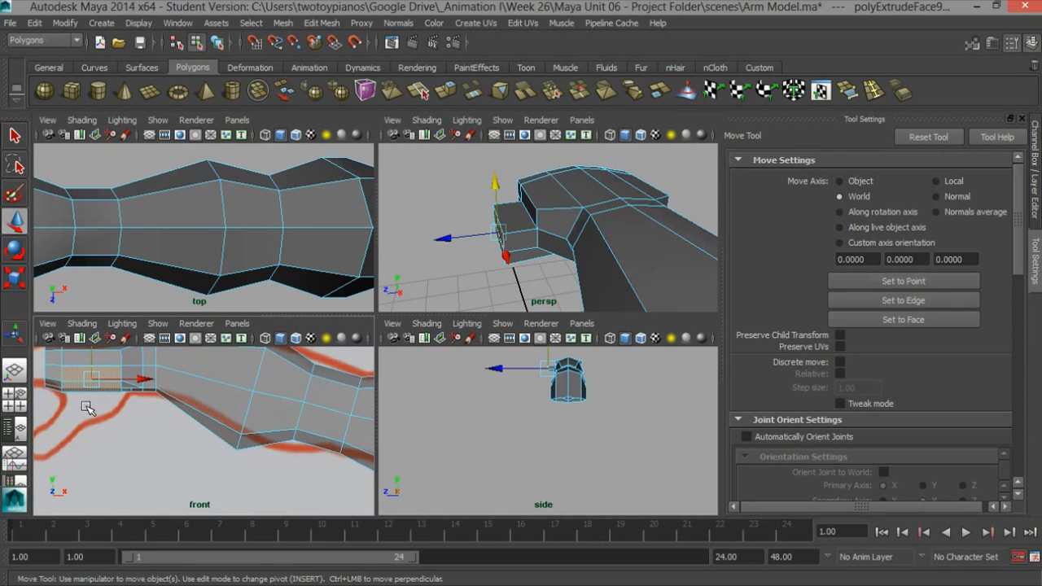
middle_click_drag(112, 413, 210, 421, "alt")
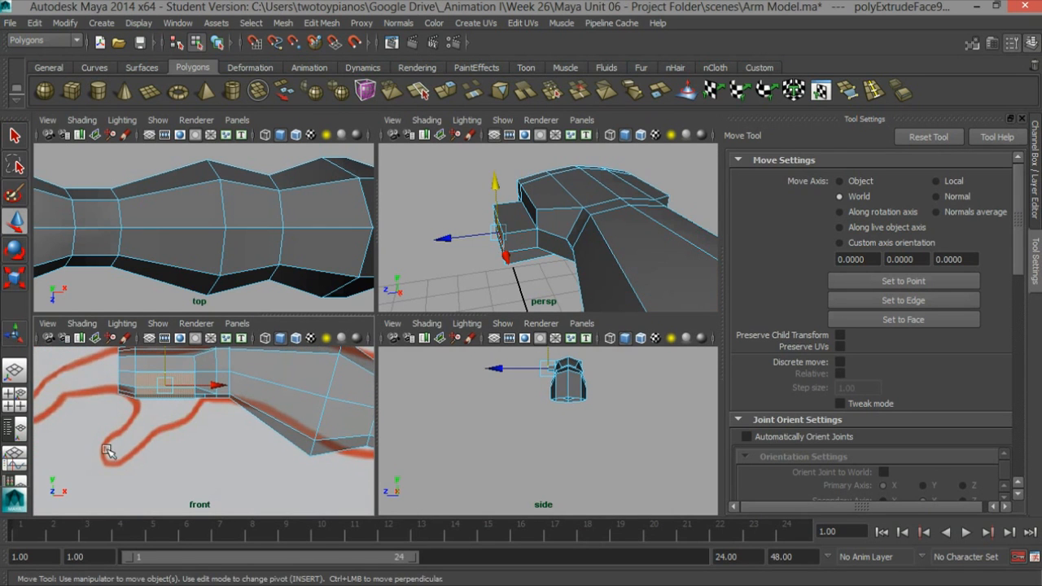
left_click_drag(533, 232, 606, 236, "alt")
right_click_drag(201, 236, 103, 234, "alt")
middle_click_drag(71, 249, 127, 216, "alt")
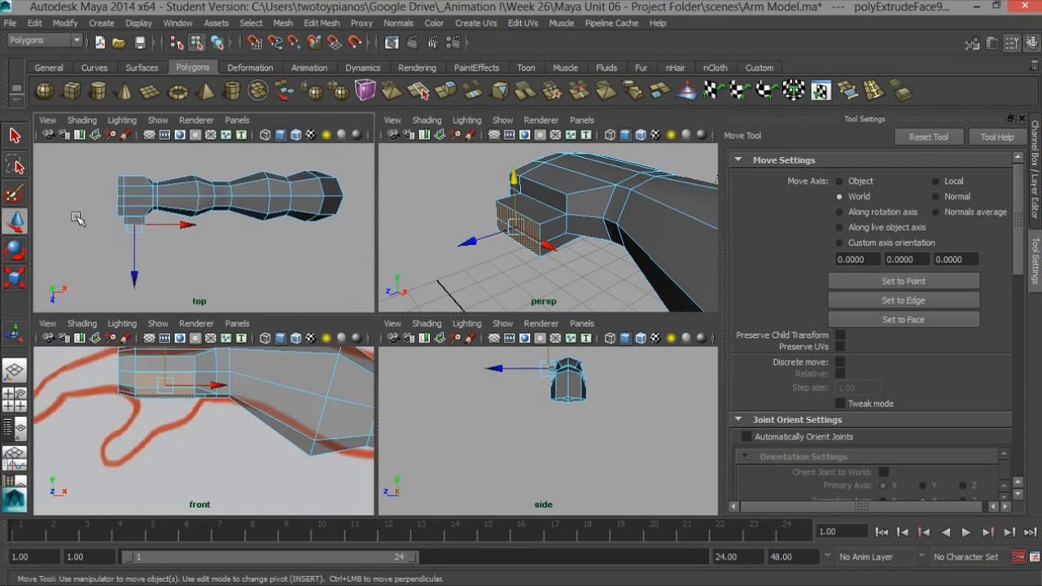
right_click_drag(127, 217, 175, 227, "alt")
middle_click_drag(174, 227, 209, 216, "alt")
left_click_drag(580, 212, 649, 198, "alt")
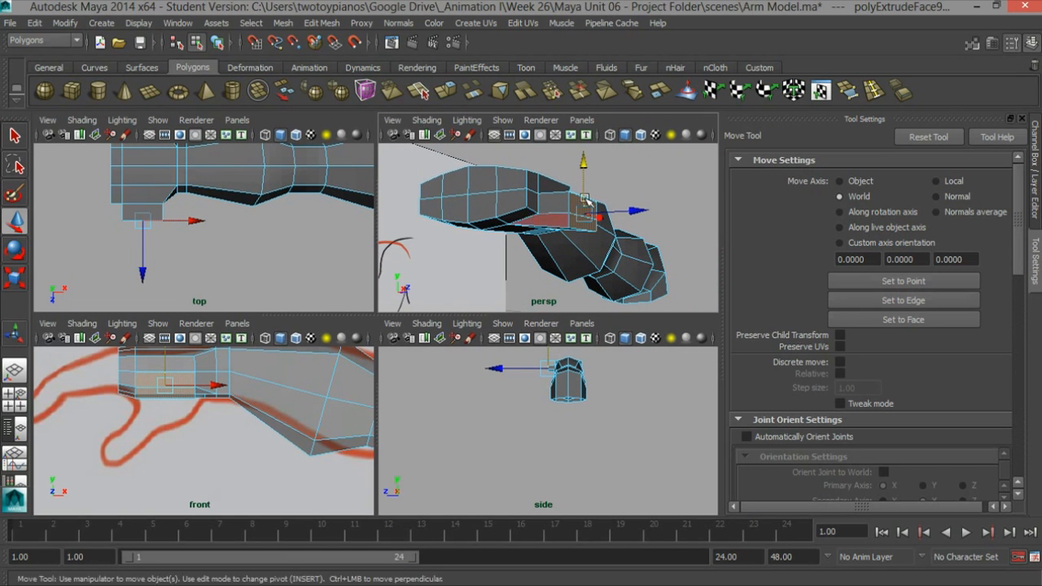
Step: Nudge the two middle vertices where the thumb block joins the palm vertically and adjust the height of its outer middle edge
left_click_drag(570, 210, 516, 213, "alt")
right_click_drag(516, 213, 583, 205, "alt")
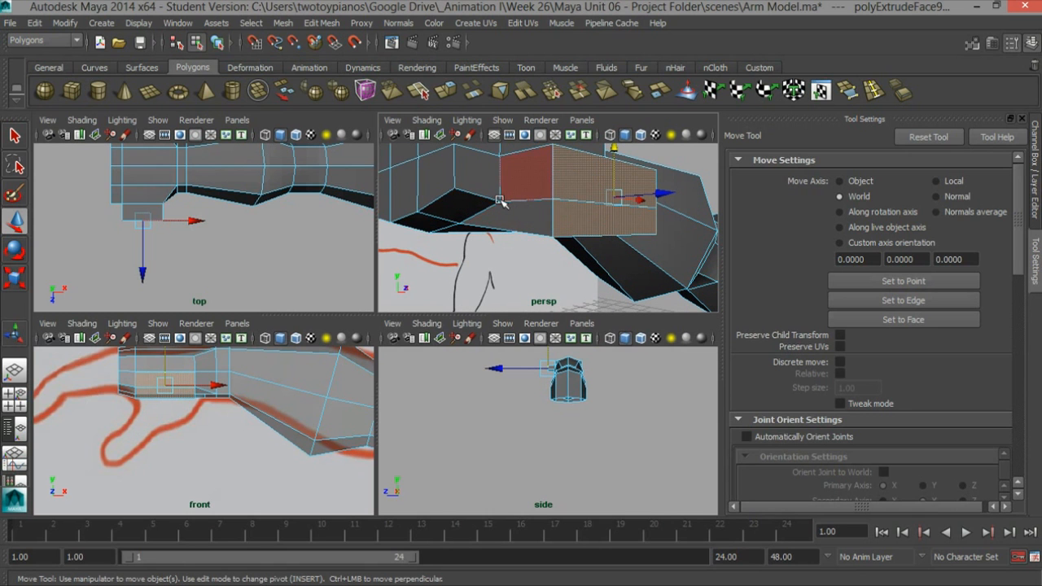
right_click_drag(505, 203, 480, 204)
left_click(499, 202)
left_click_drag(570, 216, 595, 190, "alt")
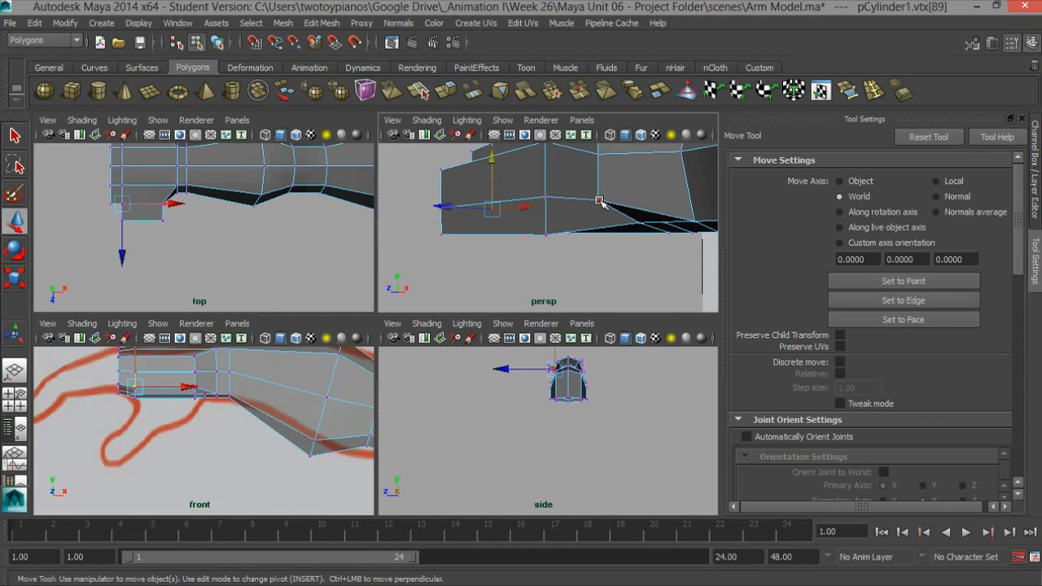
left_click(599, 202, "shift")
left_click_drag(530, 159, 539, 158)
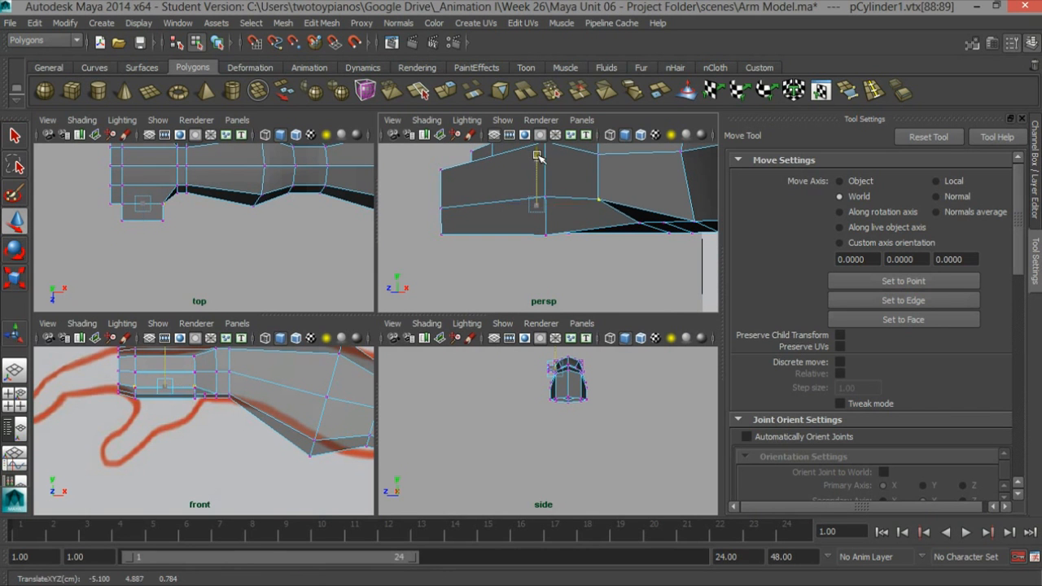
left_click_drag(517, 191, 660, 203, "alt")
right_click_drag(612, 216, 610, 172)
left_click(607, 210)
left_click_drag(619, 172, 442, 226)
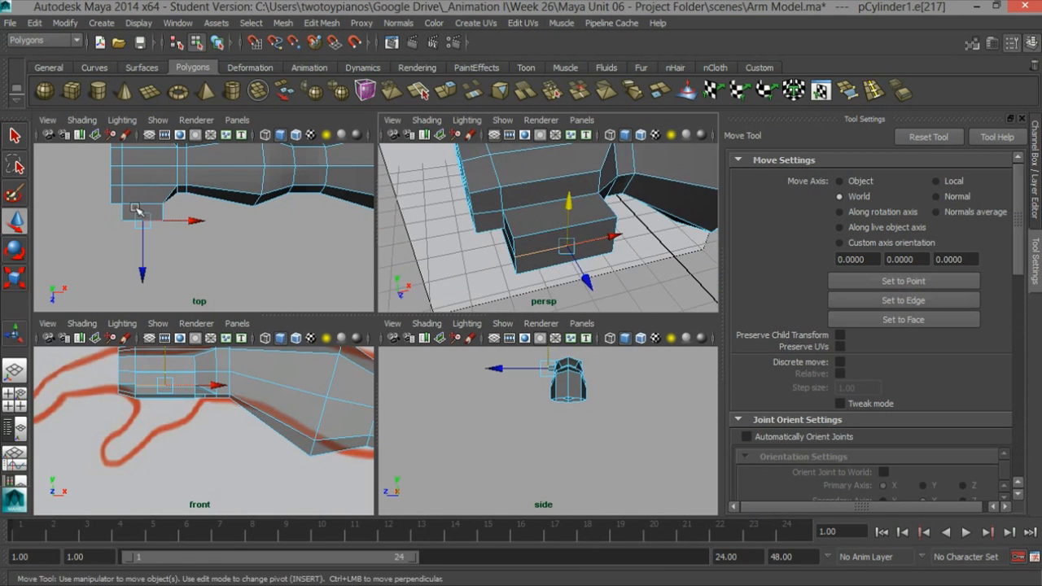
Step: Select the two outer end faces of the thumb block and scale them narrower along X
right_click_drag(123, 209, 234, 209, "alt")
middle_click_drag(133, 215, 200, 221, "alt")
right_click(560, 235)
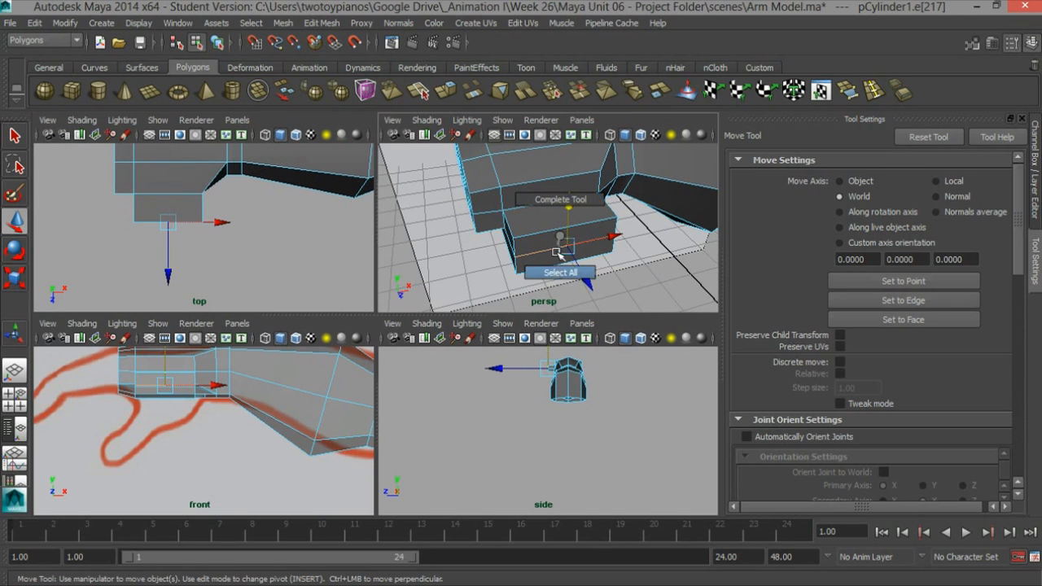
left_click(559, 273)
right_click(537, 237)
right_click_drag(538, 239, 554, 281)
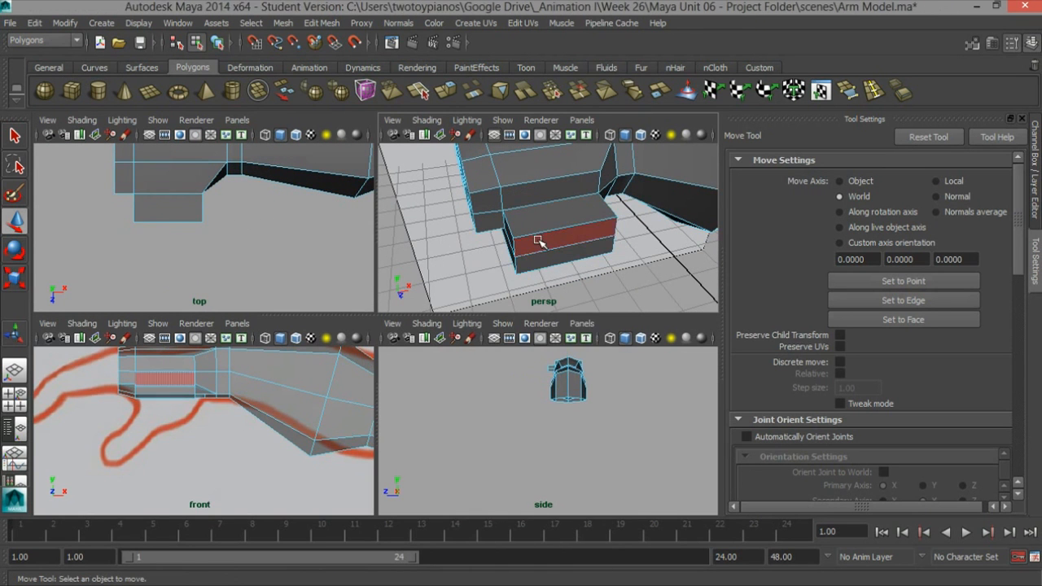
left_click(540, 243)
left_click(549, 259, "shift")
left_click_drag(542, 278, 618, 236, "alt")
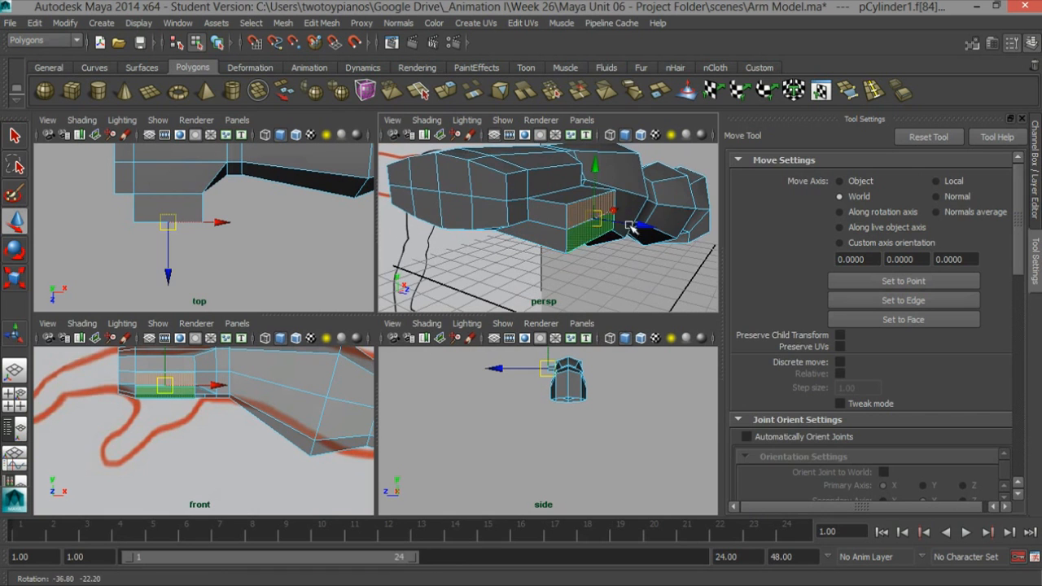
key("r")
left_click_drag(99, 222, 112, 223)
middle_click_drag(257, 214, 260, 191, "alt")
Step: Extrude the thumb's end faces outward along Z and scale them to about 0.725 along X
left_click(446, 92)
left_click_drag(210, 257, 220, 281)
left_click_drag(425, 217, 503, 209, "alt")
mouse_move(269, 231)
left_mouse_down()
mouse_move(278, 233)
mouse_move(259, 235)
left_mouse_up()
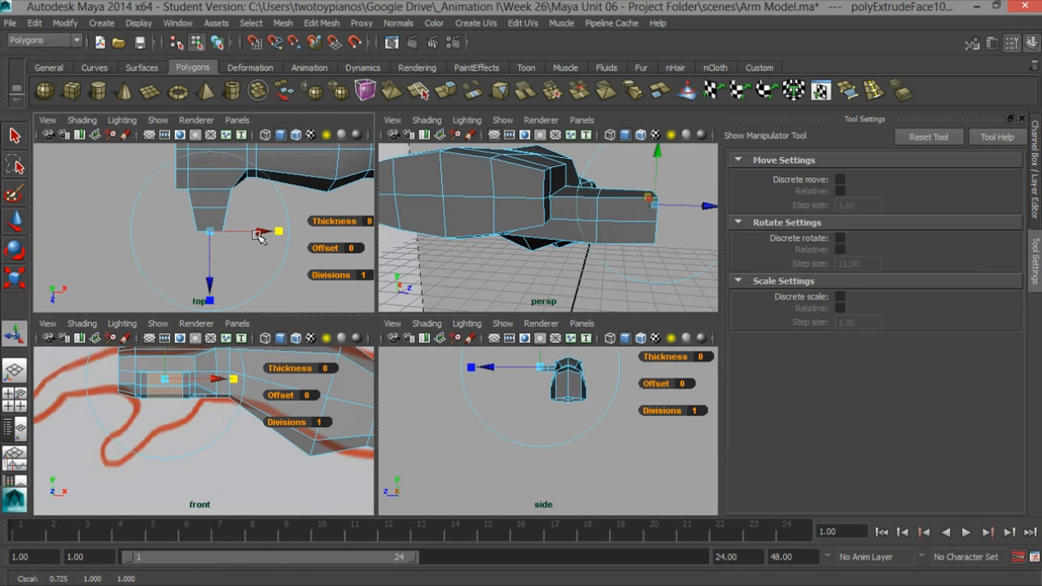
right_click(206, 227)
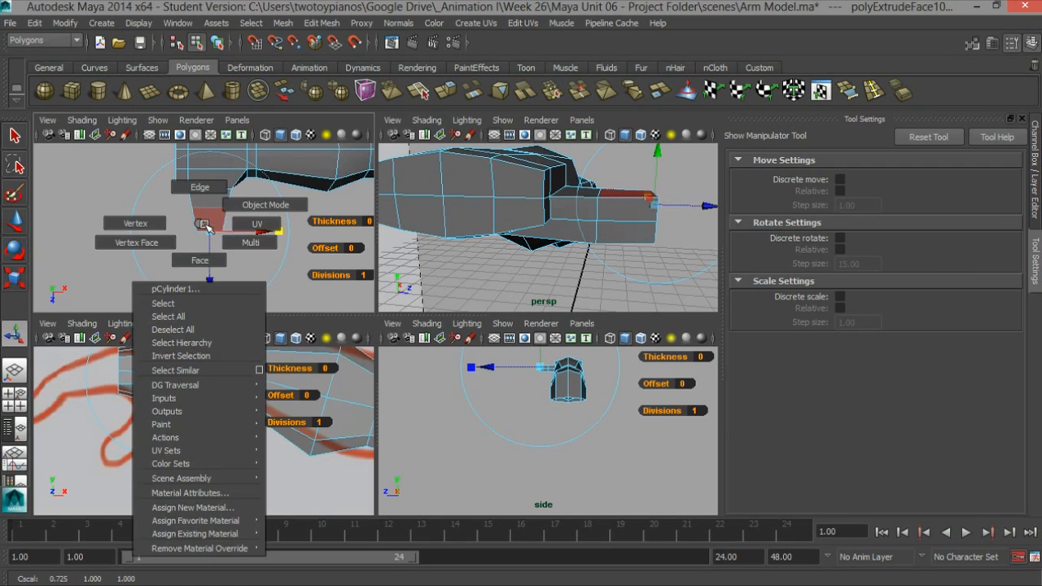
Step: Extrude the thumb's end faces once more along Z to add another thumb segment
right_click_drag(180, 214, 248, 217, "alt")
middle_click_drag(248, 218, 251, 223, "alt")
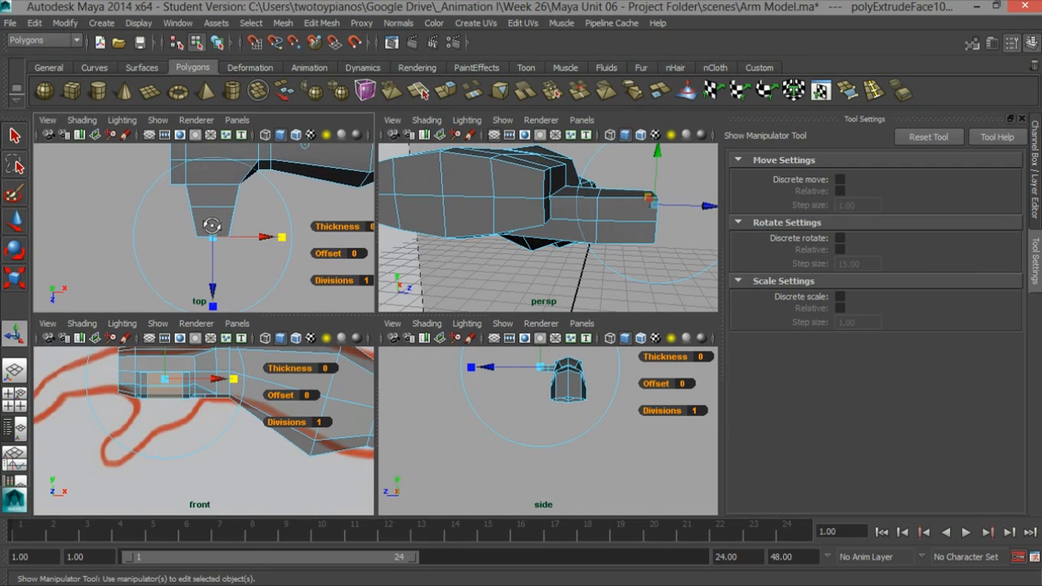
left_click_drag(213, 228, 227, 227, "alt")
mouse_move(218, 200)
middle_mouse_down("alt")
mouse_move(227, 210)
mouse_move(221, 198)
middle_mouse_up("alt")
mouse_move(607, 212)
left_mouse_down("alt")
mouse_move(447, 198)
mouse_move(628, 213)
mouse_move(616, 229)
left_mouse_up("alt")
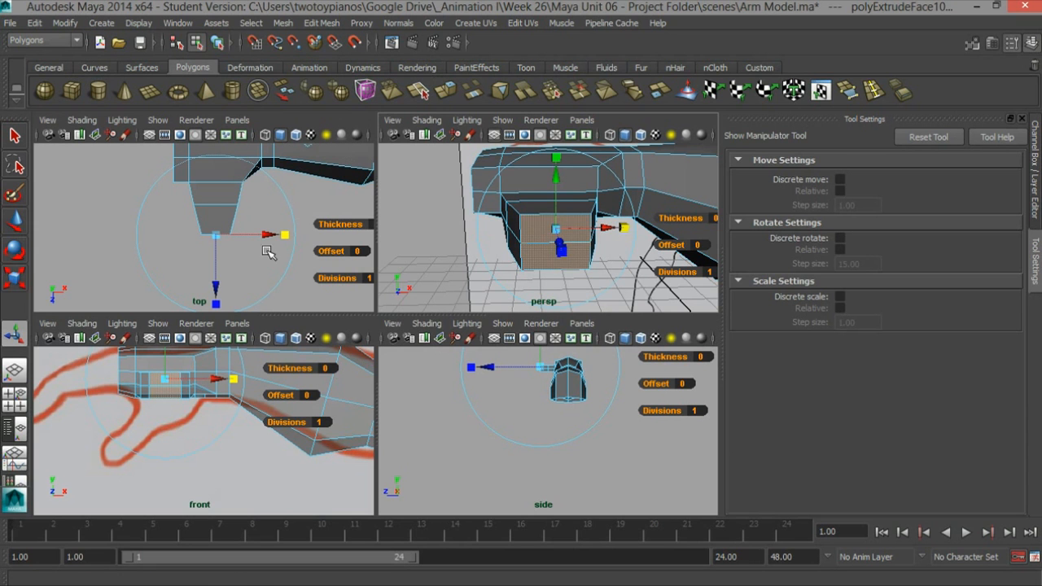
left_click_drag(216, 287, 216, 323)
right_click_drag(280, 227, 228, 205, "alt")
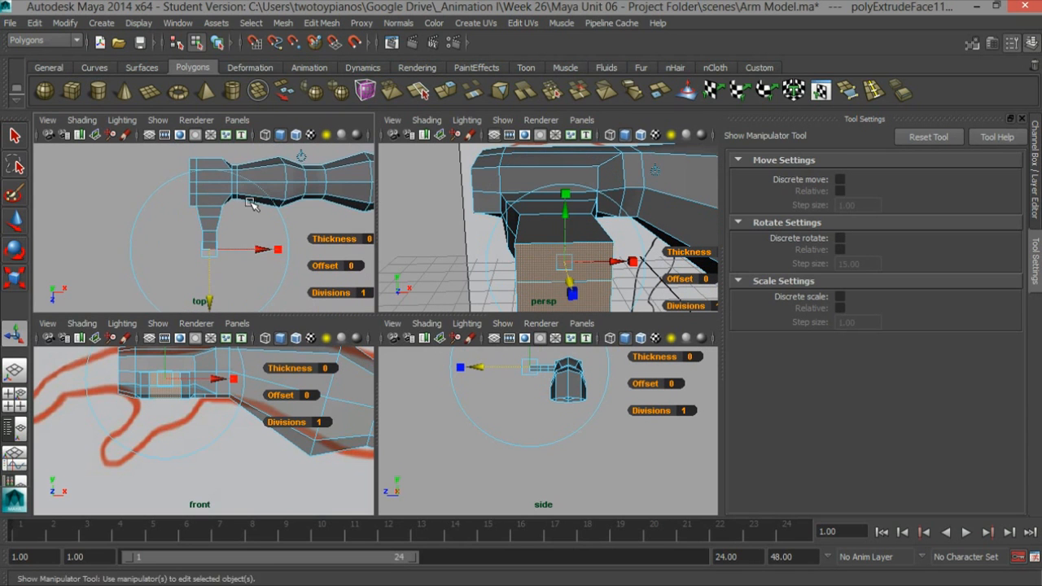
right_click_drag(289, 191, 264, 229, "alt")
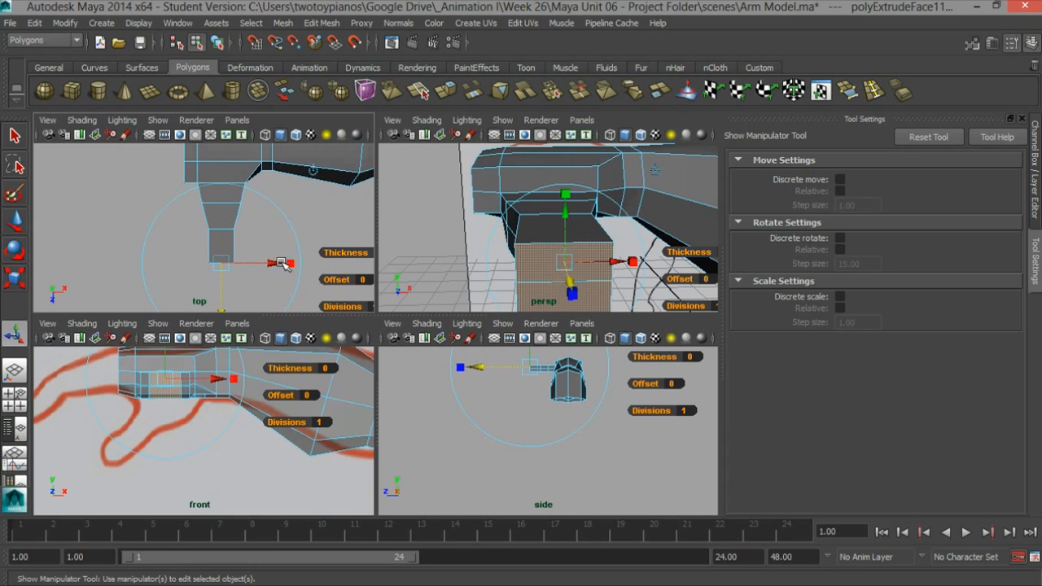
Step: Scale the thumb's newly extruded end faces to about 0.679 along X and 0.741 along Y
left_click_drag(286, 263, 268, 263)
left_click_drag(453, 249, 502, 224, "alt")
right_click_drag(502, 224, 576, 215, "alt")
left_click_drag(576, 216, 596, 227, "alt")
left_click_drag(571, 160, 568, 172)
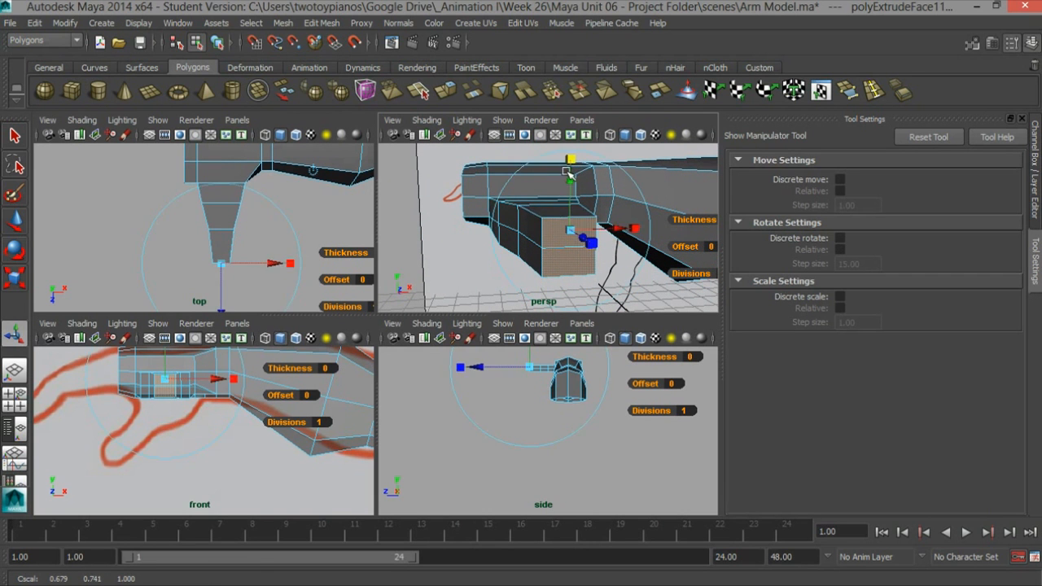
Step: Extrude the thumb's end faces a short distance outward along Z and scale them down to taper the tip
right_click_drag(292, 216, 350, 228, "alt")
right_click_drag(259, 233, 343, 269, "alt")
middle_click_drag(343, 268, 267, 232, "alt")
right_click_drag(264, 201, 239, 202, "alt")
middle_click_drag(244, 201, 248, 204, "alt")
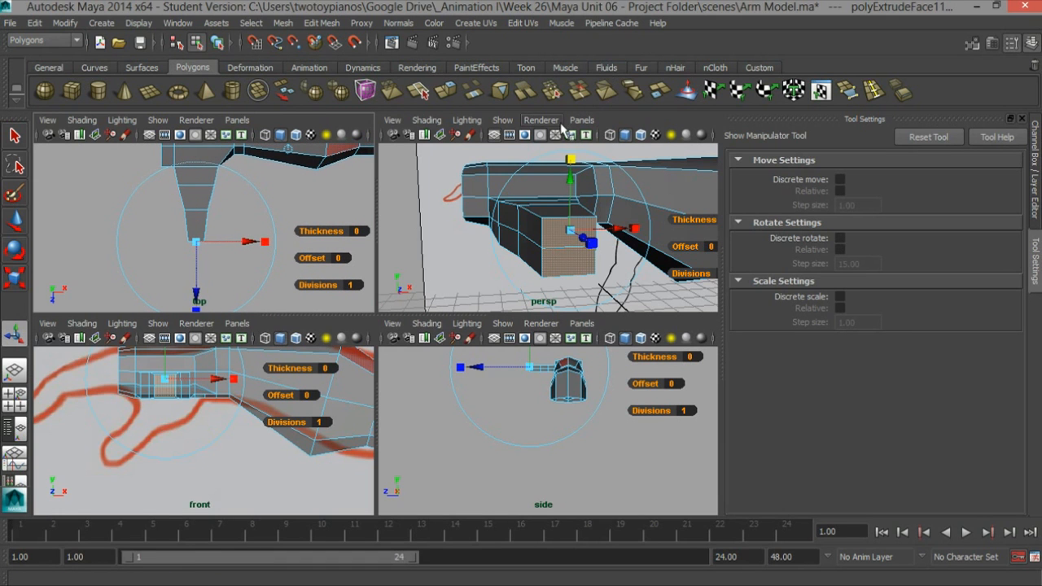
left_click(452, 92)
left_click_drag(197, 277, 202, 282)
key("r")
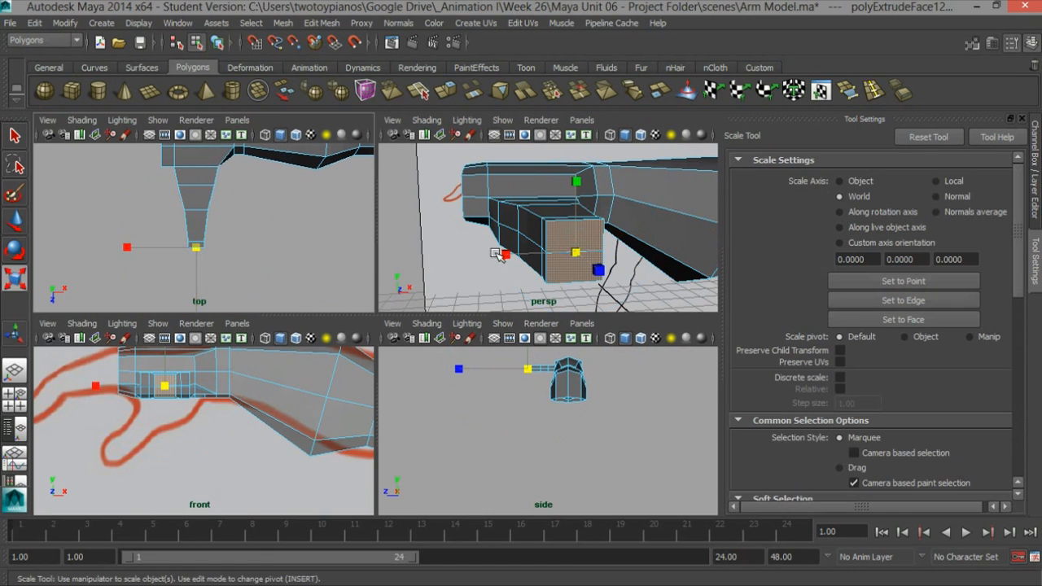
left_click_drag(573, 249, 567, 256)
Step: Adjust the height of the thumb's tip faces slightly along Y
right_click_drag(554, 377, 625, 377, "alt")
middle_click_drag(561, 380, 593, 469, "alt")
right_click_drag(607, 430, 715, 404, "alt")
middle_click_drag(520, 407, 488, 448, "alt")
mouse_move(560, 431)
right_mouse_down("alt")
mouse_move(571, 429)
mouse_move(561, 424)
right_mouse_up("alt")
key("w")
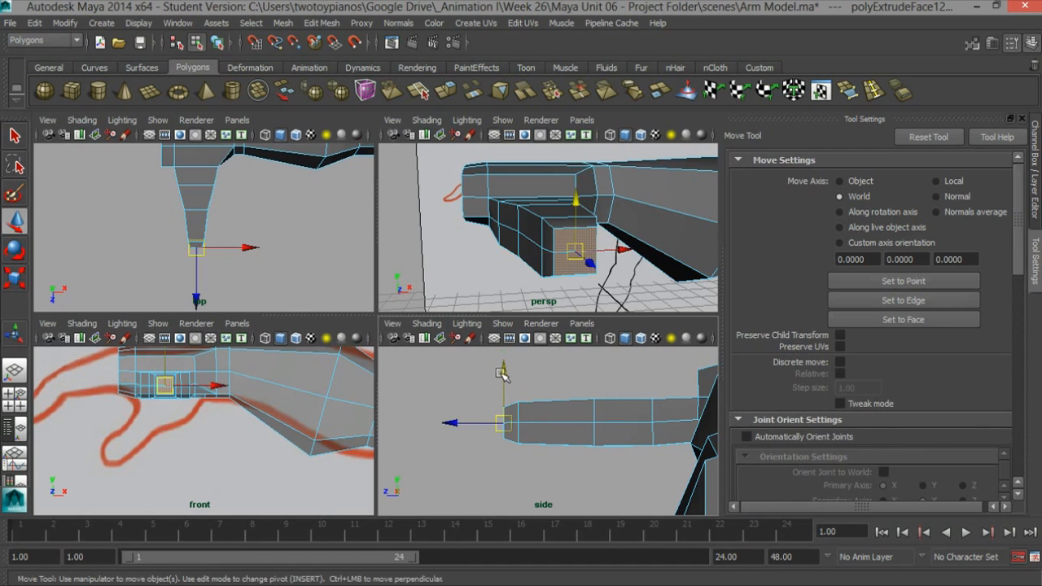
Step: Scale the thumb's upper and lower sides narrower along X to give it a rounder cross-section
left_click_drag(572, 300, 558, 207, "alt")
left_click(564, 221)
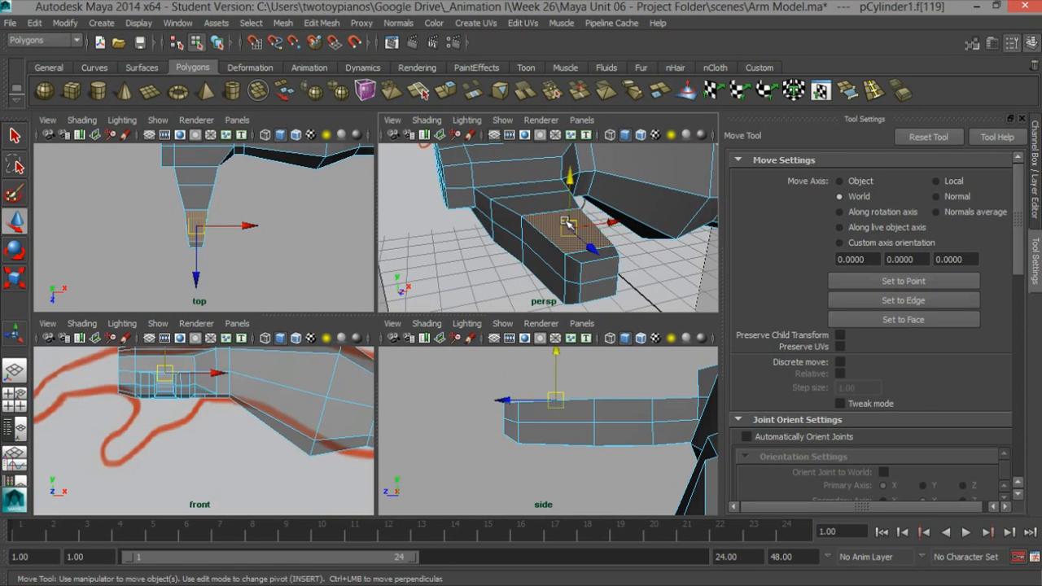
key("q")
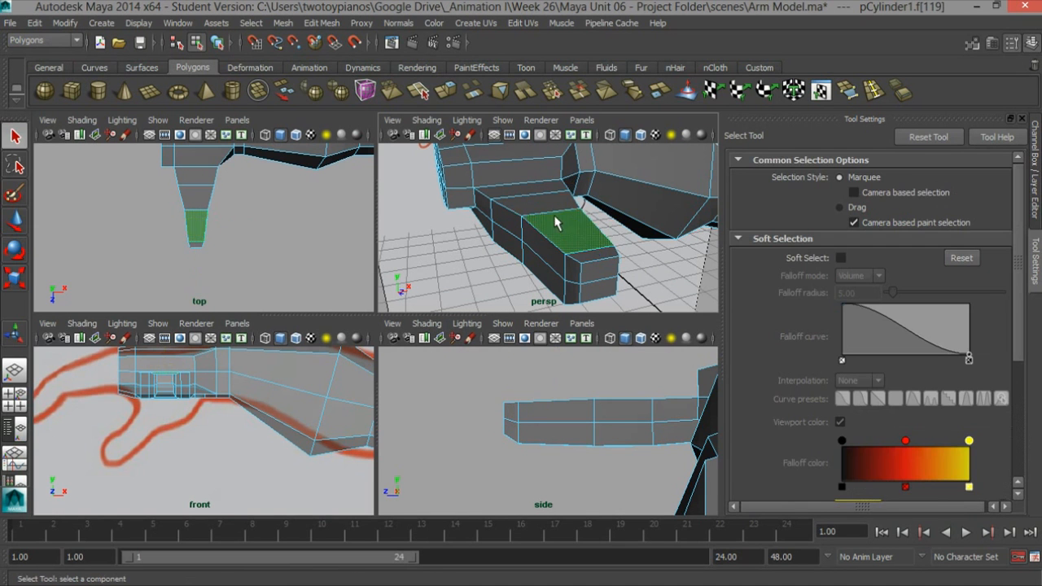
mouse_move(527, 197)
left_mouse_down("alt")
mouse_move(539, 225)
mouse_move(530, 204)
left_mouse_up("alt")
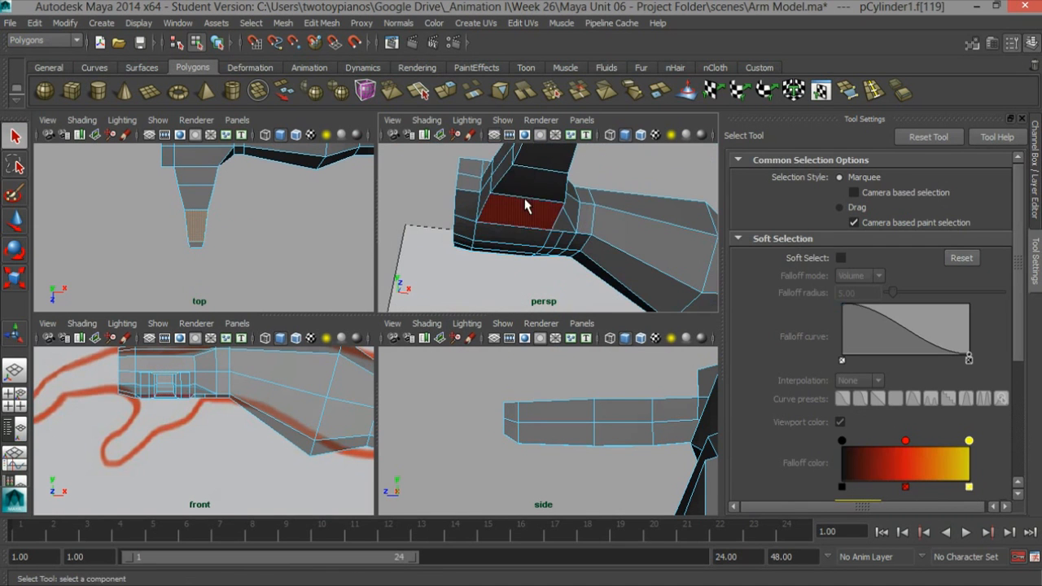
left_click(525, 206)
left_click_drag(542, 167, 606, 187, "alt")
left_click(522, 216)
key("r")
left_click_drag(520, 232, 553, 201, "alt")
left_click_drag(553, 228, 606, 248, "alt")
left_click_drag(531, 209, 612, 243, "alt")
left_click(526, 222)
left_click_drag(554, 259, 480, 269, "alt")
left_click_drag(535, 241, 517, 216, "alt")
right_click_drag(543, 238, 533, 195, "alt")
Step: Select the upper and lower edges of the thumb's tip face and scale them narrower along X
left_click(529, 225)
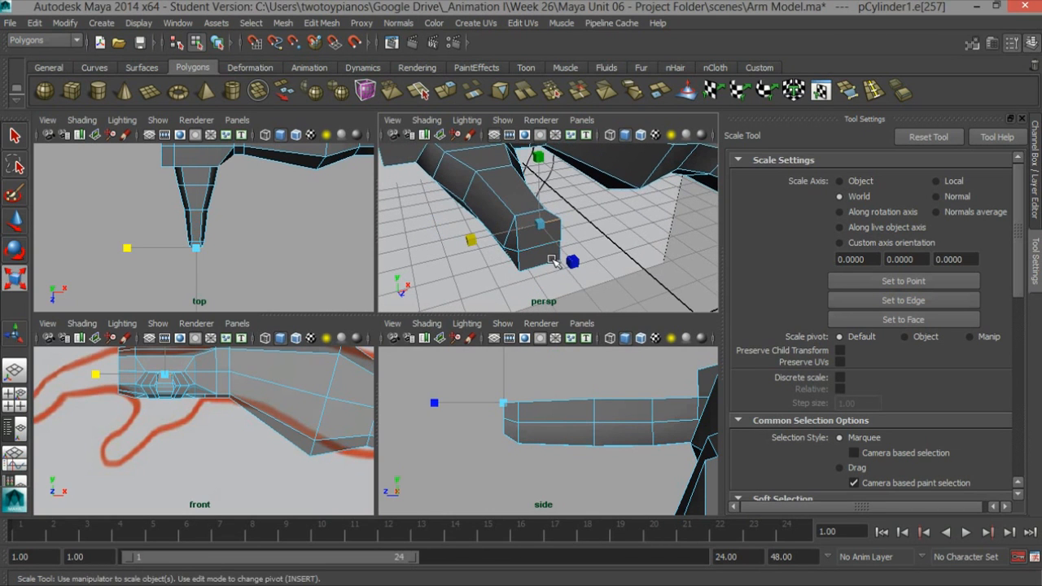
left_click(546, 264, "shift")
left_click_drag(472, 263, 511, 266)
Step: Move the palm vertex above the wrist side of the thumb's base along Z
left_click_drag(579, 210, 550, 199, "alt")
right_click_drag(533, 200, 485, 210, "alt")
left_click_drag(484, 210, 442, 209, "alt")
right_click_drag(442, 209, 610, 184, "alt")
middle_click_drag(609, 184, 591, 232, "alt")
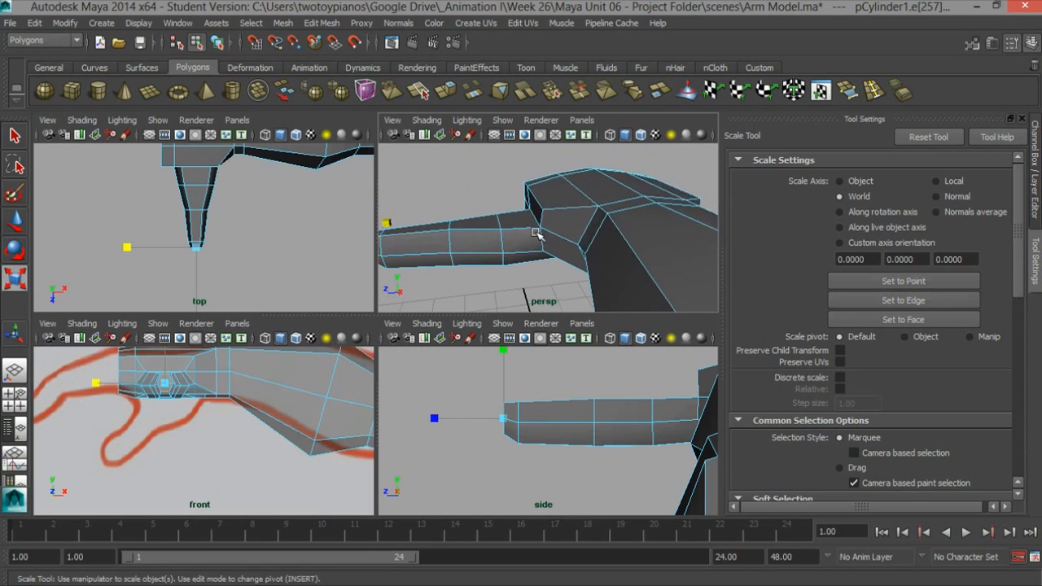
left_click_drag(591, 233, 511, 209, "alt")
left_click(510, 197)
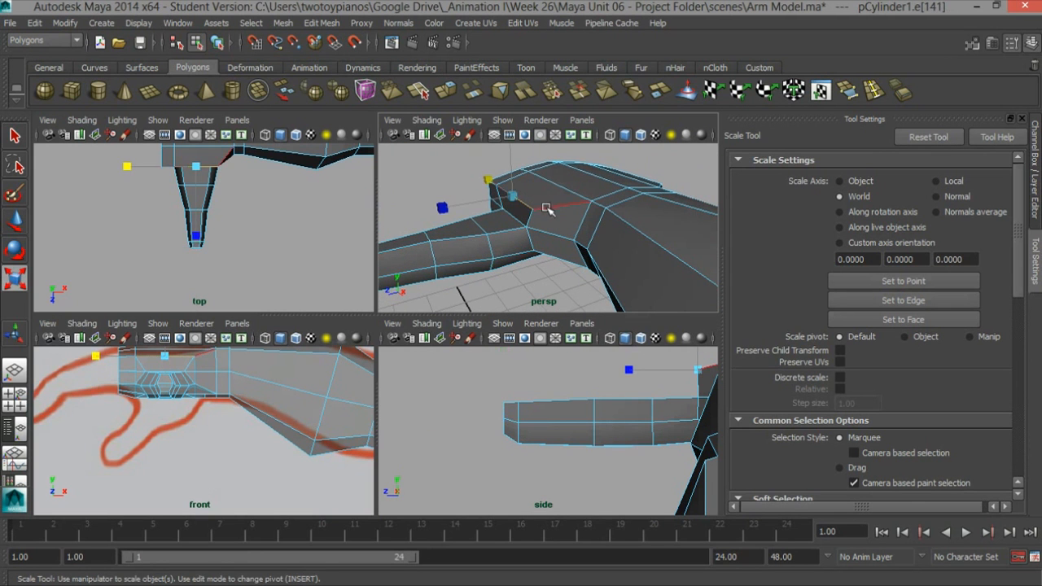
right_click_drag(543, 223, 468, 182)
left_click(531, 208)
key("w")
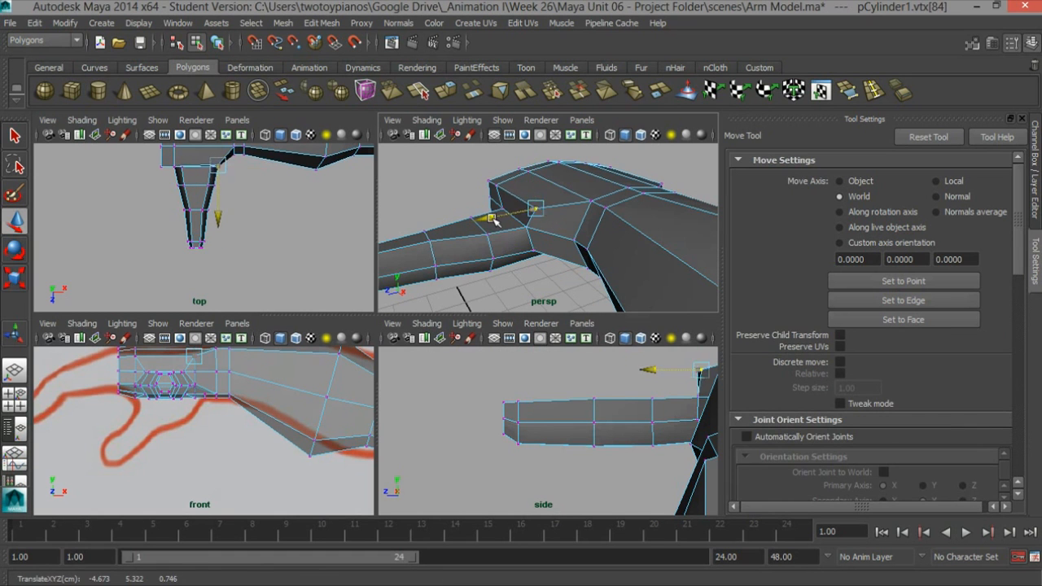
Step: Move the palm vertex above the finger side of the thumb's base along Z
left_click_drag(603, 168, 527, 267, "alt")
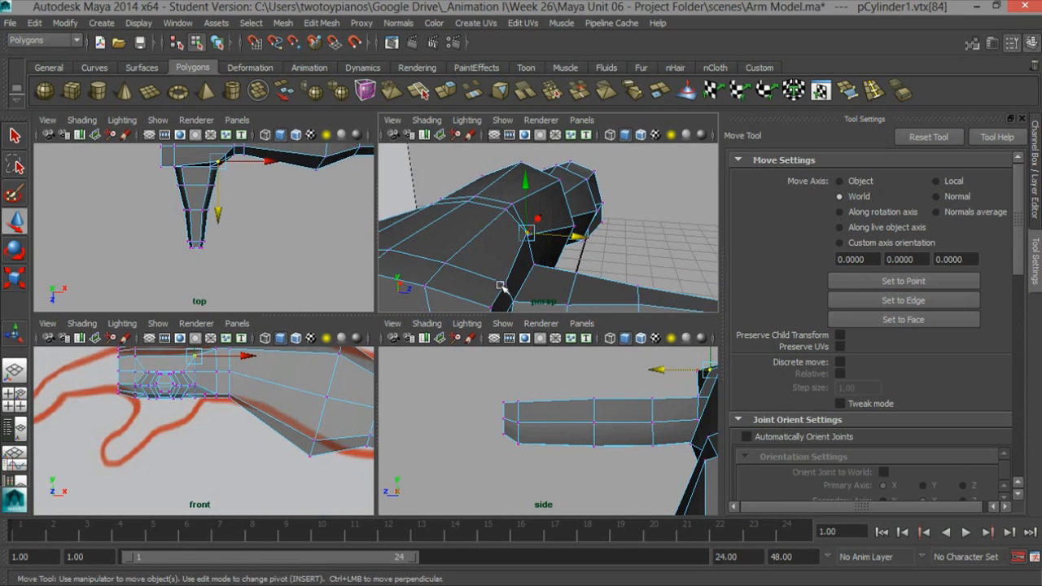
left_click(502, 283)
left_click_drag(505, 285, 663, 259, "alt")
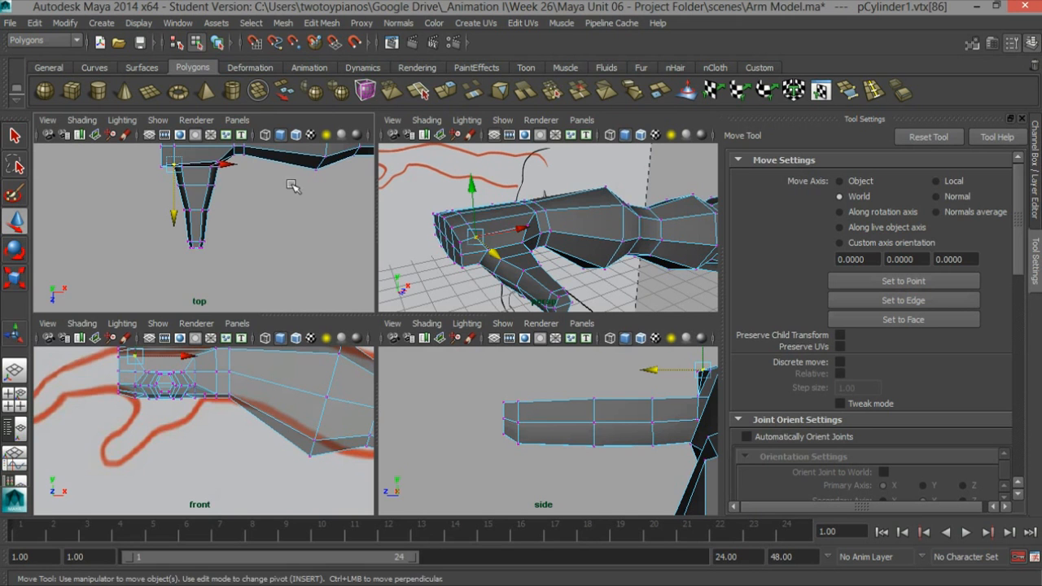
Step: Select the ring of vertices just behind the thumb's tip and scale it slightly smaller along Y
right_click_drag(194, 235, 237, 252, "alt")
left_click_drag(213, 271, 192, 267)
key("r")
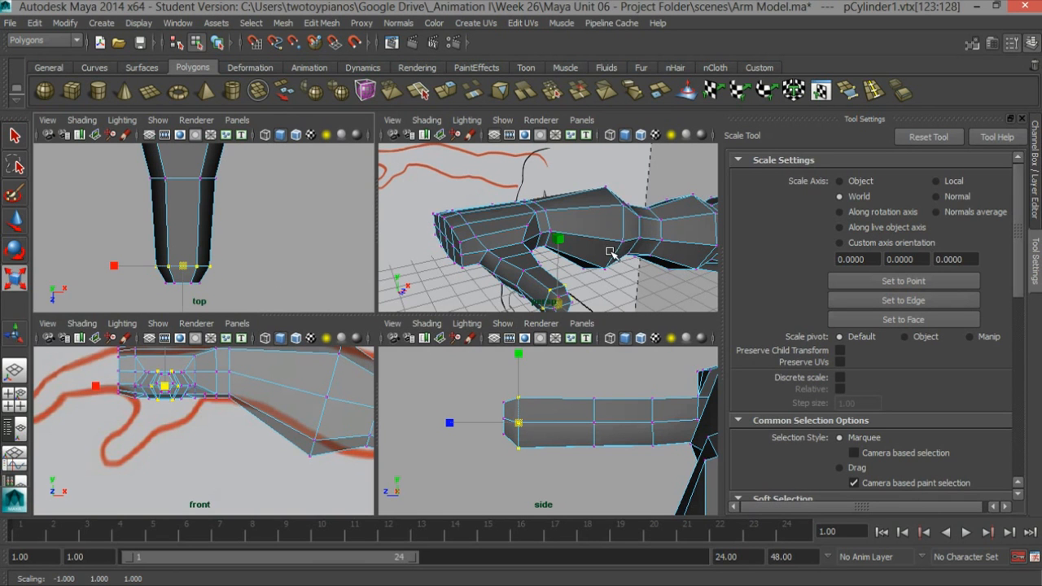
middle_click_drag(607, 419, 564, 398, "alt")
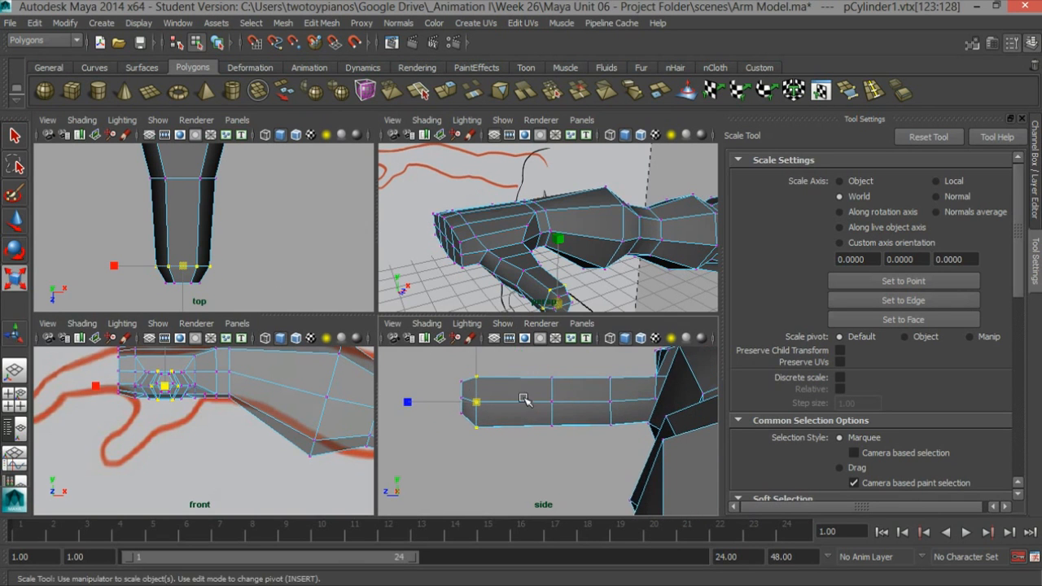
scroll(490, 397, "down", 3)
middle_click_drag(508, 364, 511, 396, "alt")
left_click_drag(499, 375, 503, 380)
Step: Preview the whole arm smoothed, examine the thumb's shape and proportions, and return to the unsmoothed mesh
left_click_drag(634, 235, 559, 263, "alt")
right_click_drag(619, 211, 670, 190)
left_click(643, 232)
left_click_drag(643, 232, 529, 246, "alt")
key("3")
scroll(477, 214, "down", 3)
scroll(224, 203, "down", 5)
middle_click_drag(252, 201, 252, 218, "alt")
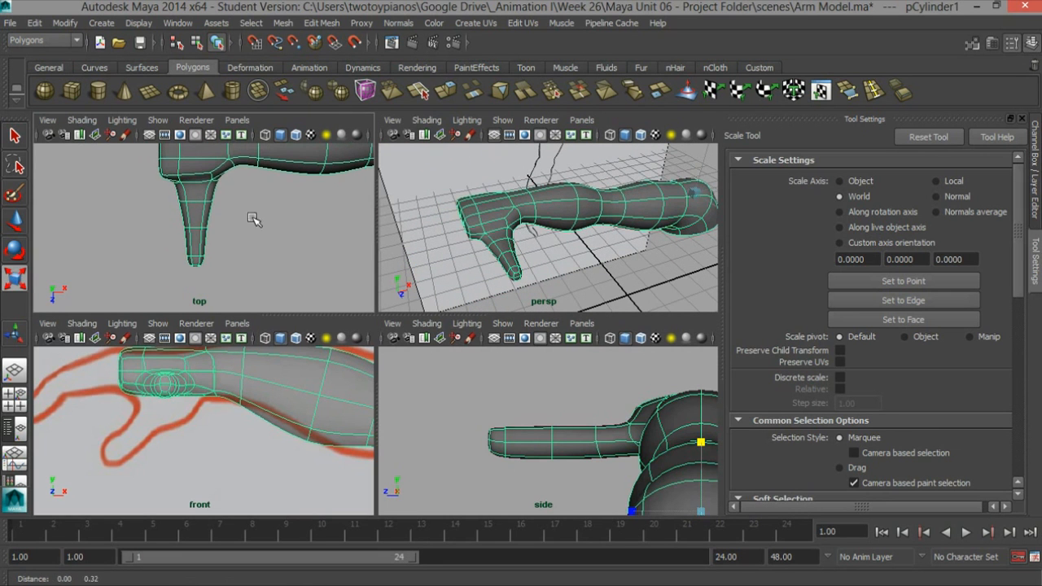
right_click_drag(214, 231, 262, 234, "alt")
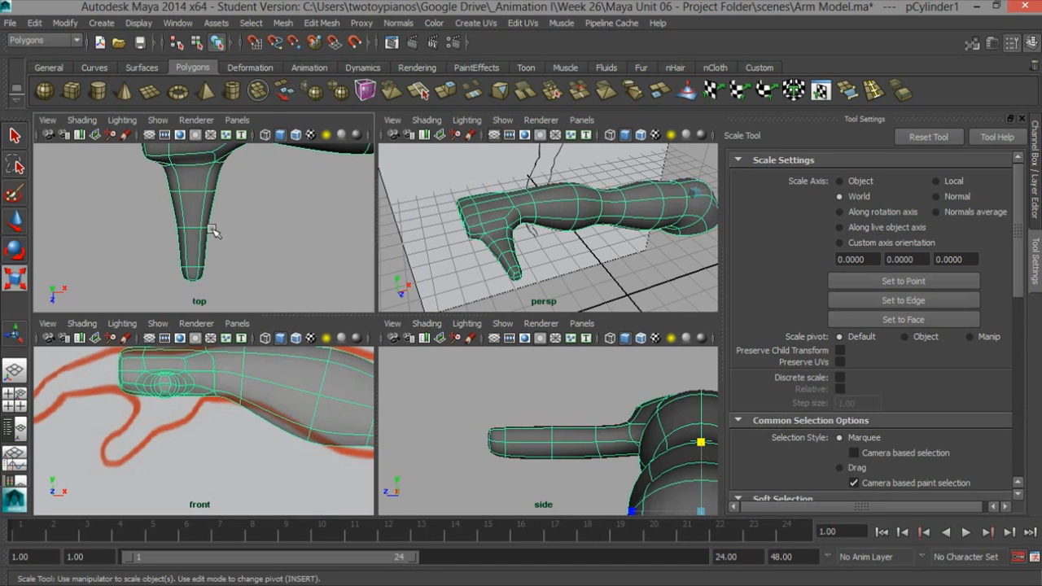
scroll(244, 214, "down", 2)
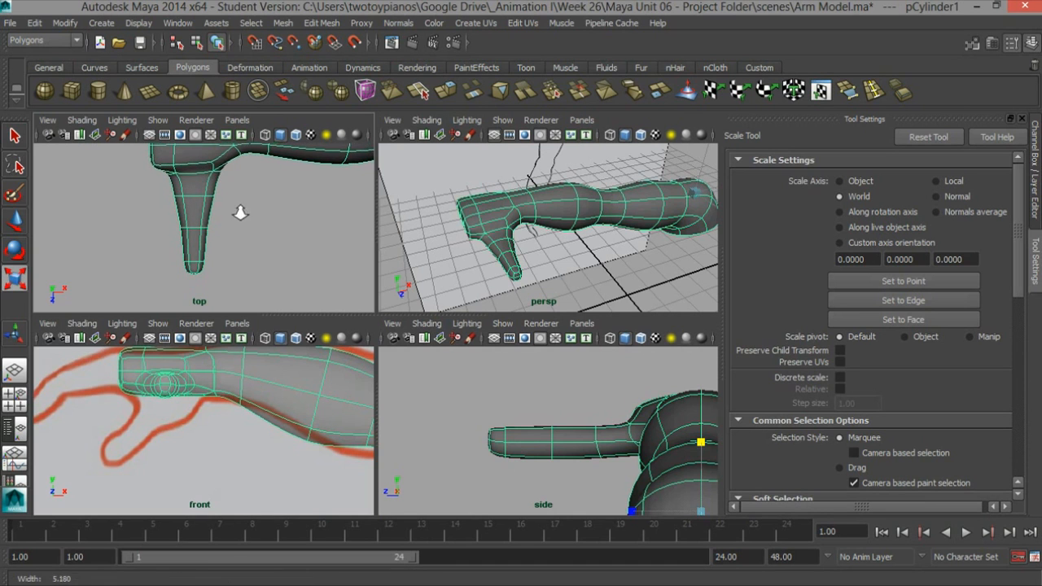
mouse_move(566, 238)
left_mouse_down("alt")
mouse_move(565, 187)
mouse_move(530, 255)
mouse_move(578, 226)
left_mouse_up("alt")
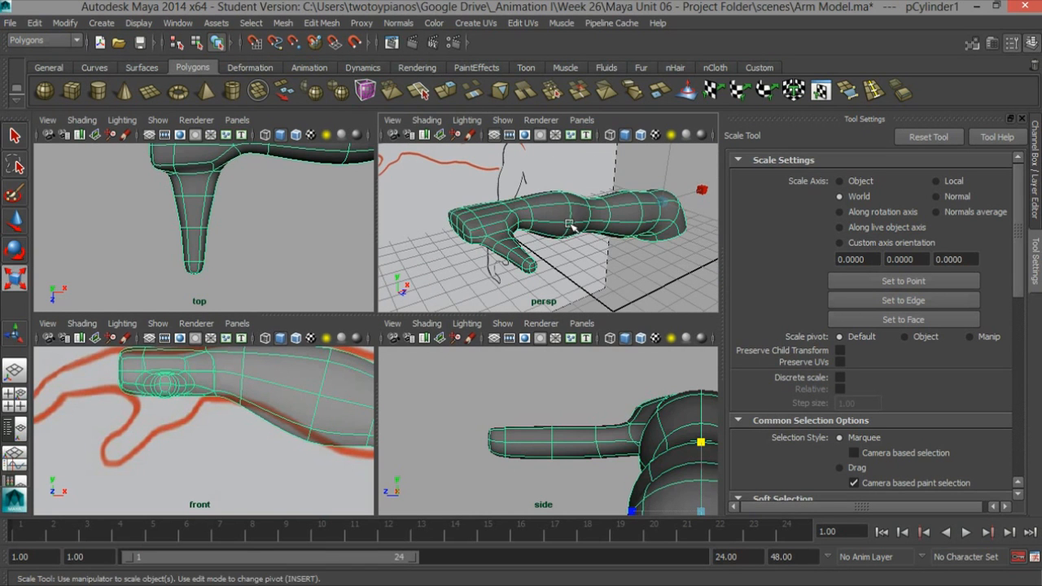
key("1")
Step: Select all thumb vertices beyond its base and move their rotation pivot to where the thumb joins the palm
right_click_drag(201, 216, 171, 202)
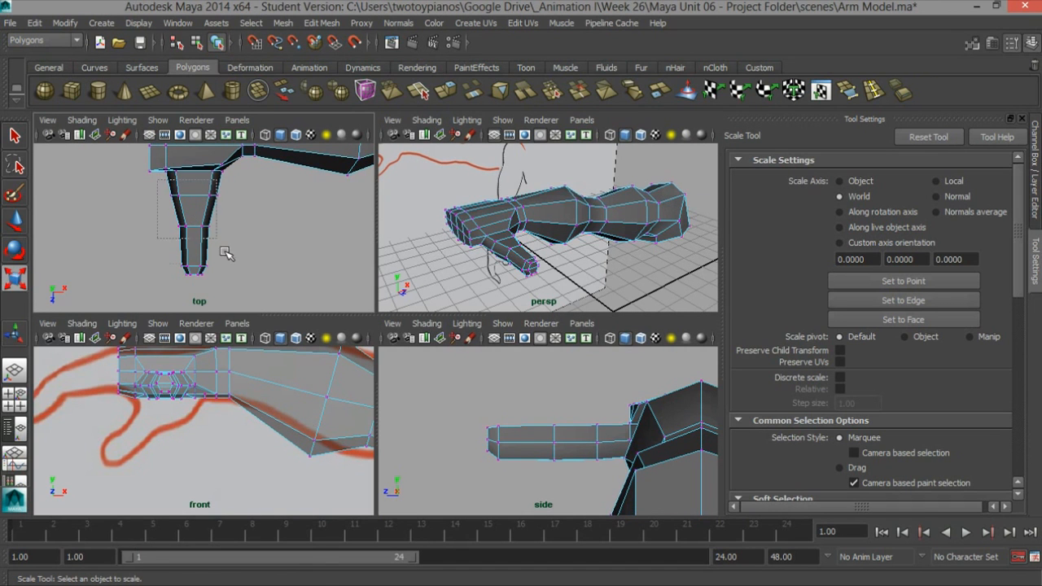
left_click_drag(250, 290, 253, 293)
scroll(203, 217, "up", 3)
middle_click_drag(225, 223, 234, 211, "alt")
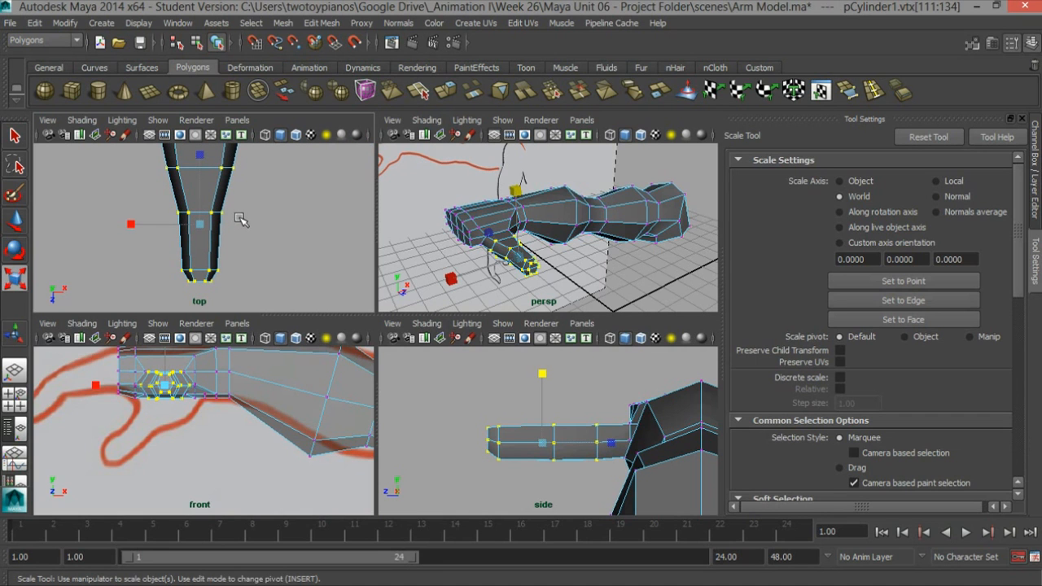
key("e")
scroll(275, 216, "up", 2)
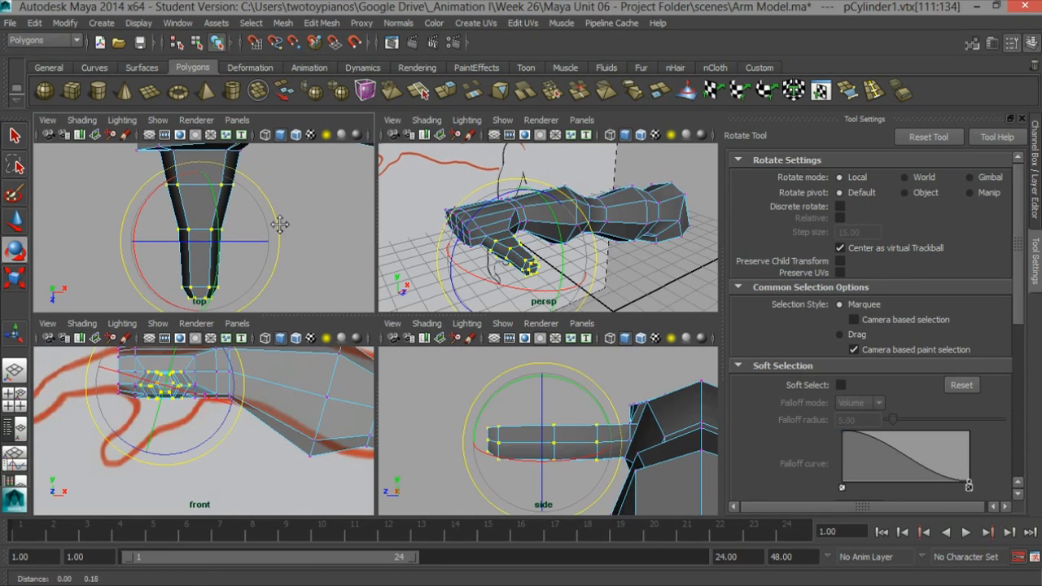
scroll(282, 204, "down", 2)
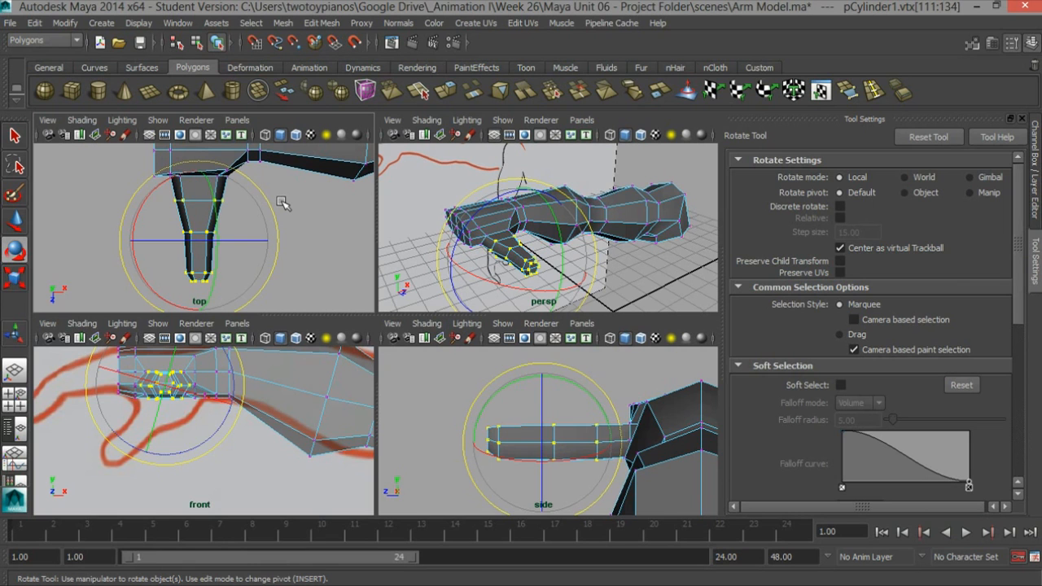
key("Insert")
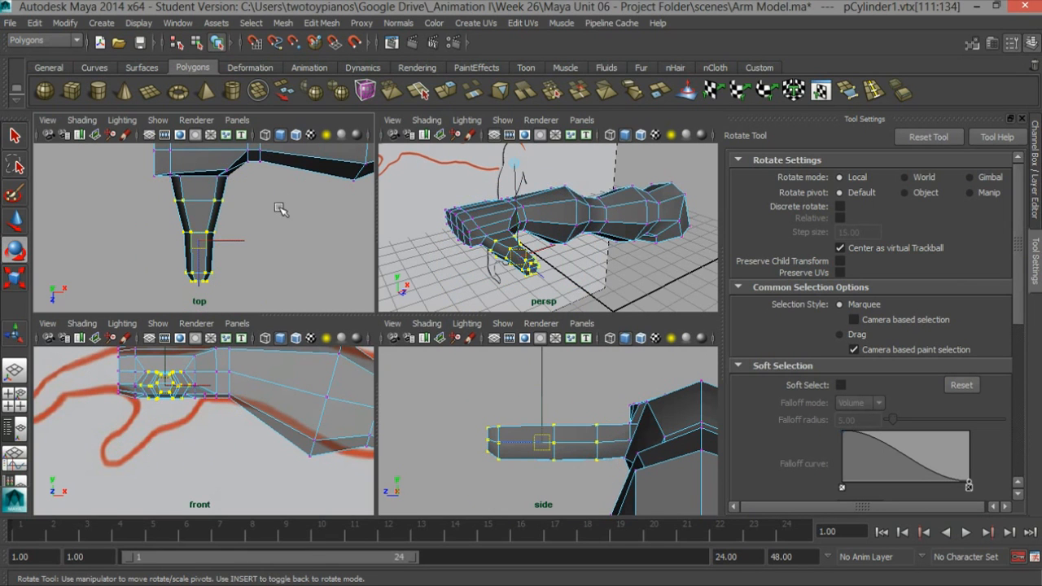
left_click_drag(203, 244, 204, 187)
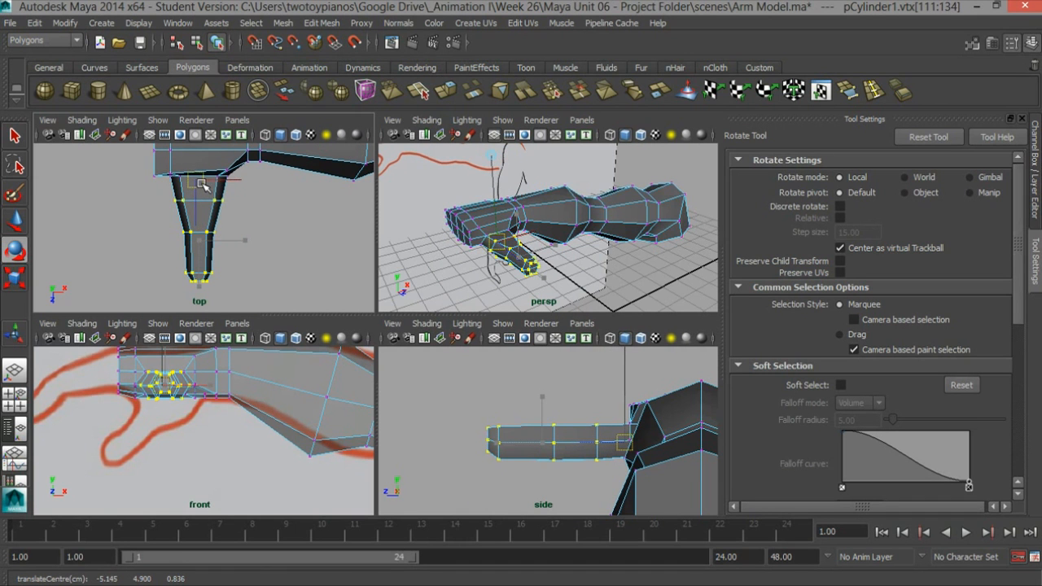
left_click_drag(573, 247, 616, 215, "alt")
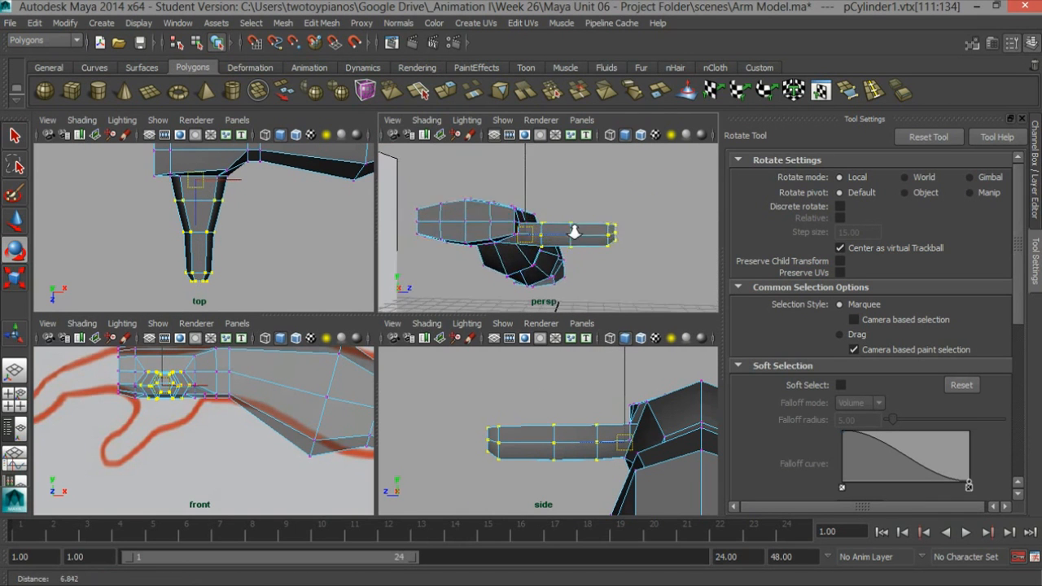
right_click_drag(553, 233, 635, 232, "alt")
left_click_drag(523, 232, 542, 247, "alt")
middle_click_drag(675, 439, 643, 435, "alt")
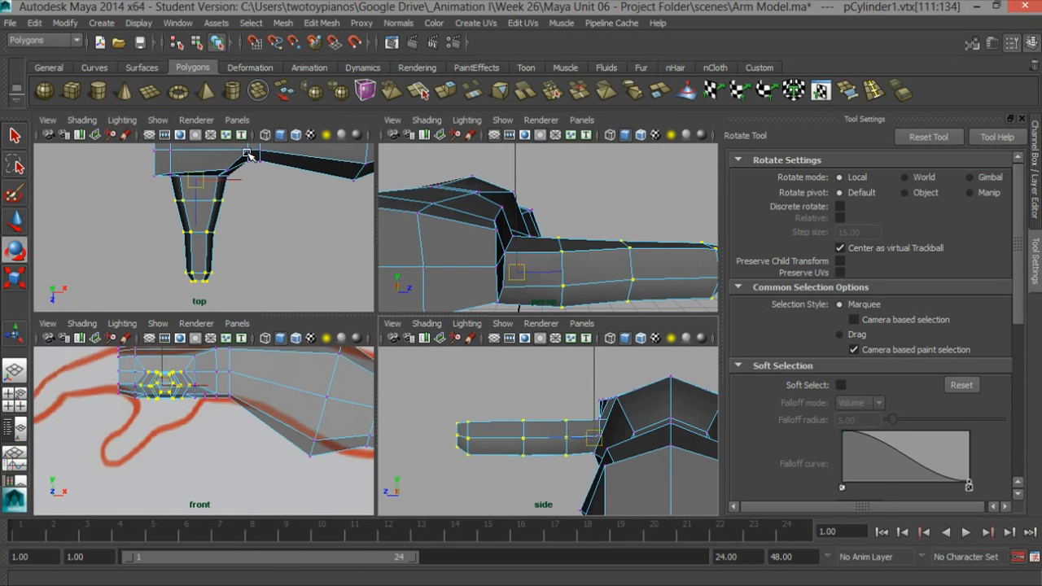
key("e")
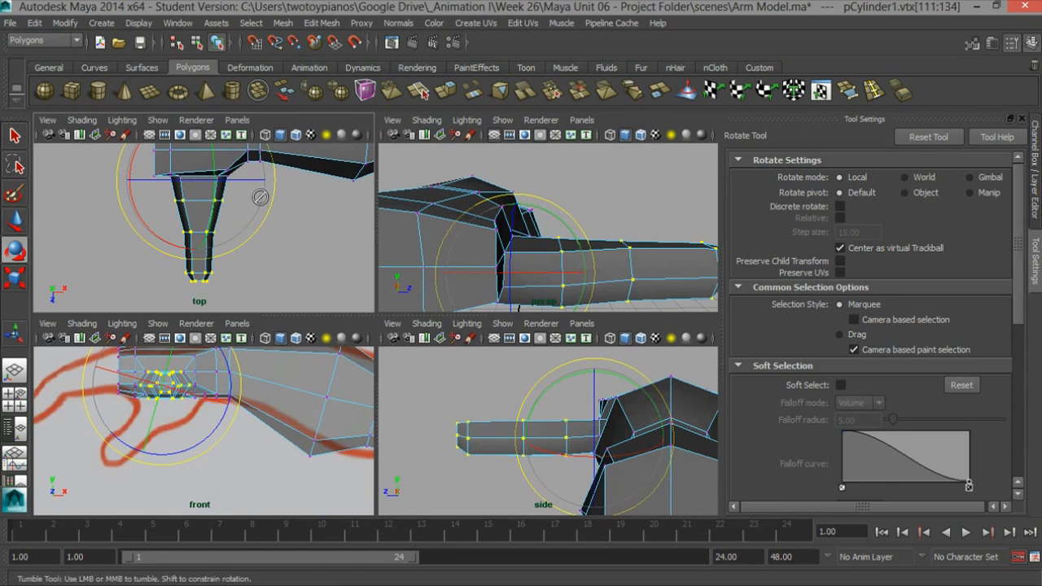
Step: Set the rotate mode to World and rotate the thumb downward about X and toward the fingers about Y, matching the sketch
left_click_drag(244, 203, 273, 210, "alt")
left_click_drag(500, 232, 556, 228, "alt")
left_click(903, 178)
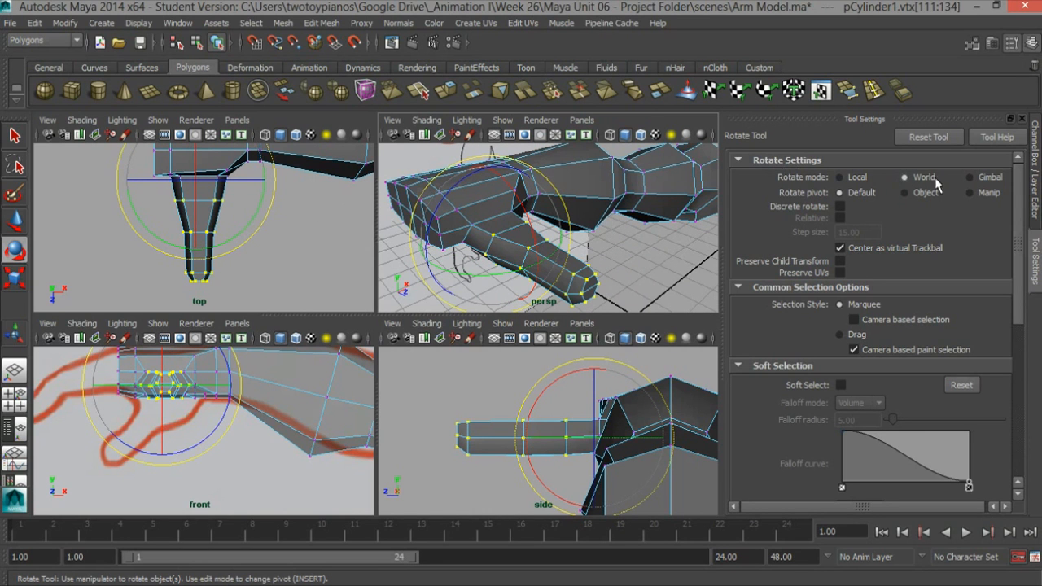
mouse_move(567, 225)
left_mouse_down("alt")
mouse_move(610, 170)
mouse_move(631, 175)
mouse_move(590, 184)
mouse_move(551, 174)
mouse_move(557, 223)
left_mouse_up("alt")
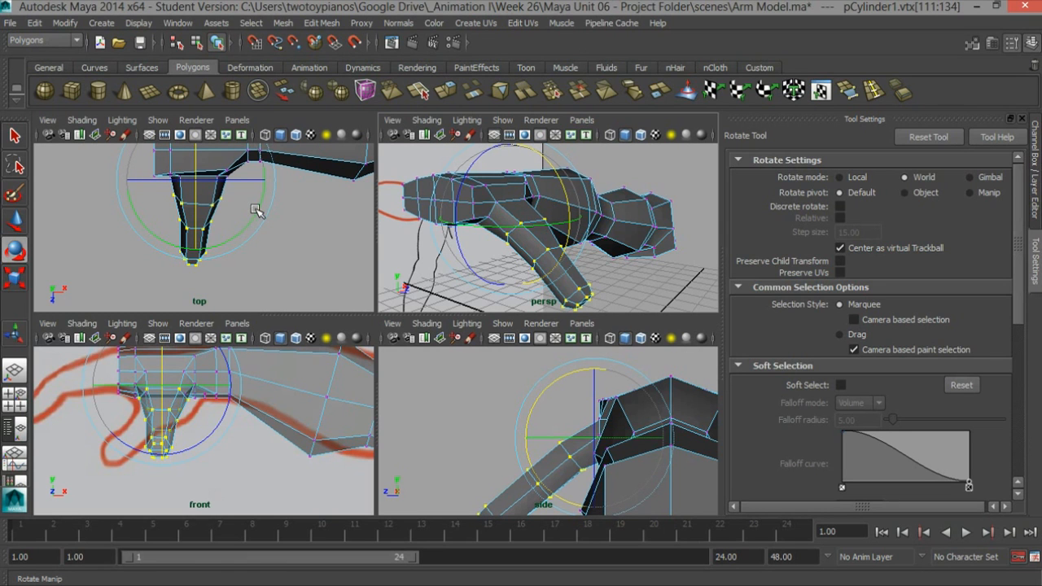
left_click_drag(262, 207, 199, 238)
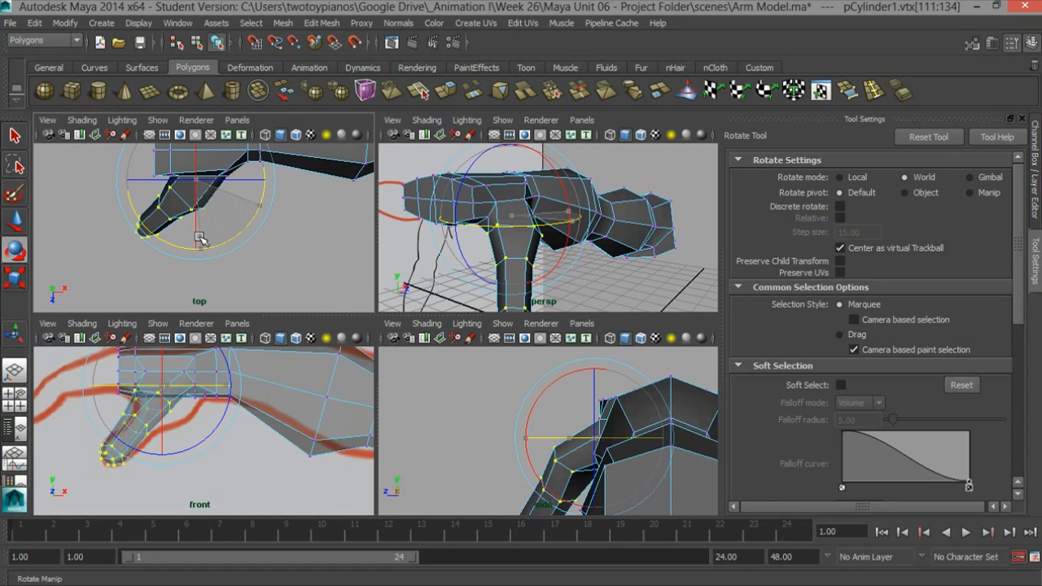
Step: Examine the rotated thumb and its joint with the palm from several angles in an enlarged perspective view
left_click_drag(565, 219, 431, 216, "alt")
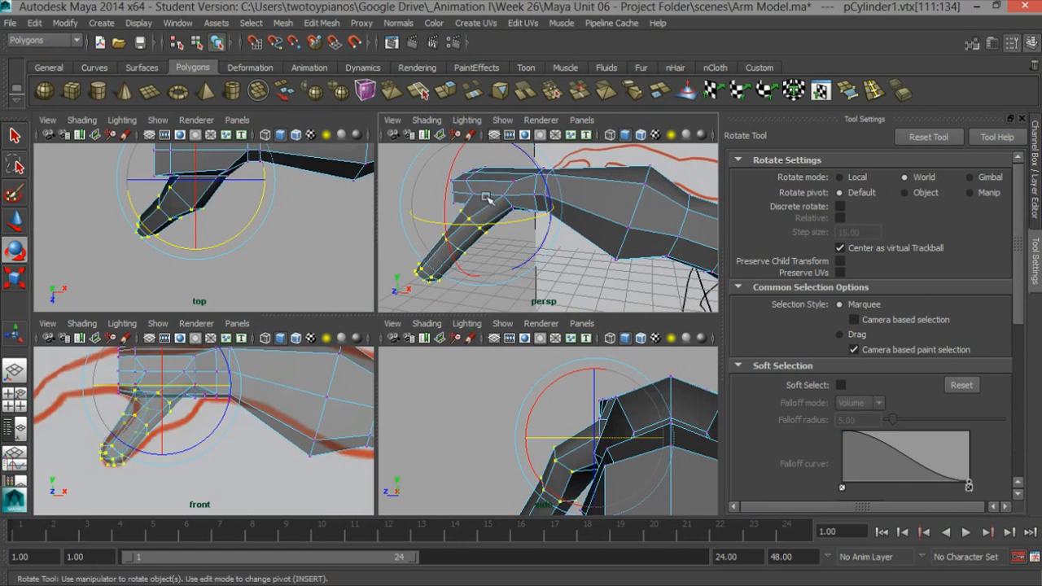
left_click_drag(456, 213, 630, 168, "alt")
middle_click_drag(631, 171, 626, 204, "alt")
left_click_drag(626, 205, 591, 235, "alt")
key("space")
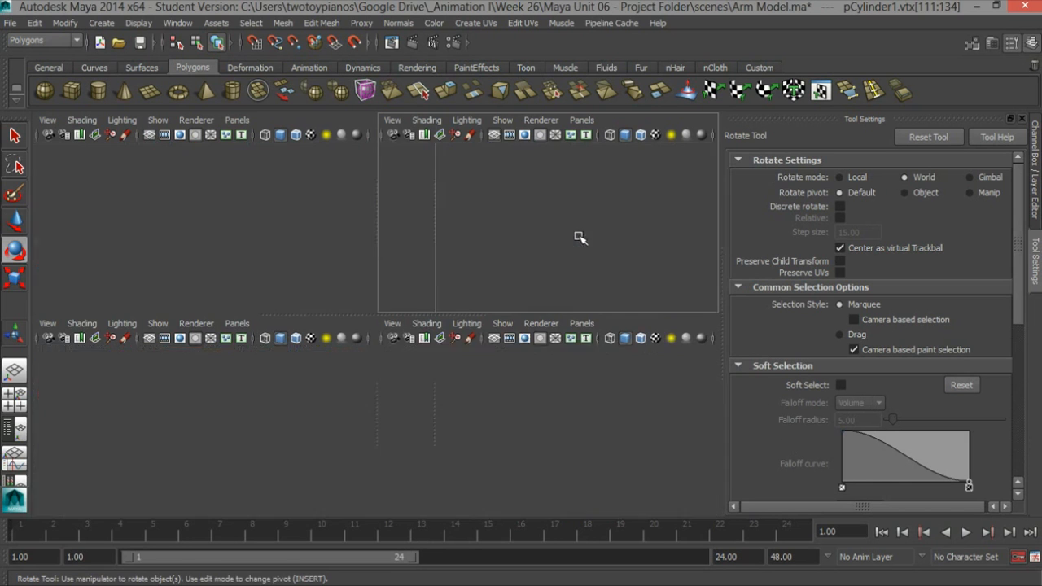
mouse_move(453, 294)
left_mouse_down("alt")
mouse_move(465, 255)
mouse_move(442, 291)
mouse_move(460, 287)
mouse_move(442, 285)
left_mouse_up("alt")
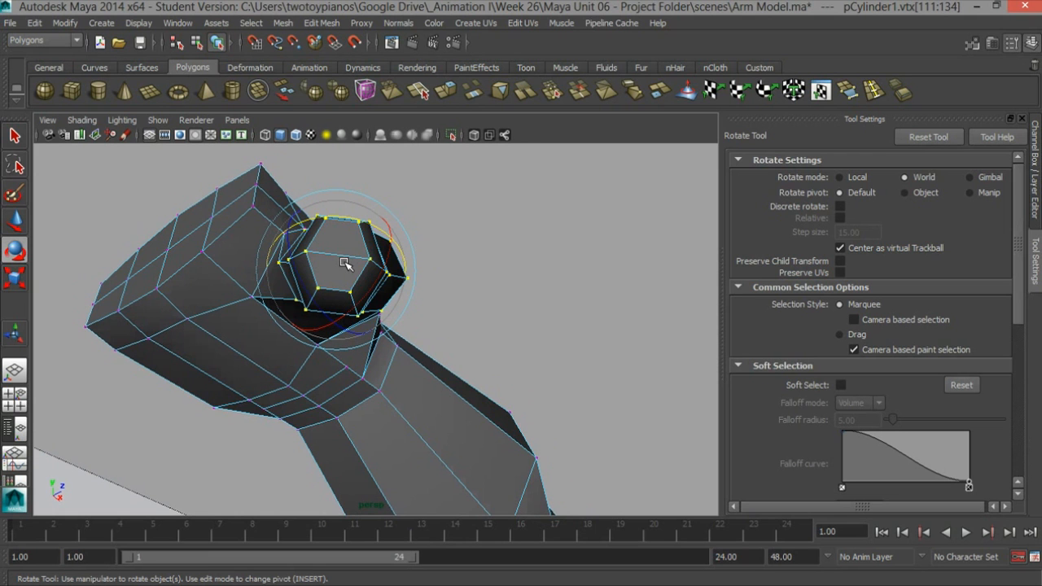
left_click_drag(358, 249, 348, 278, "alt")
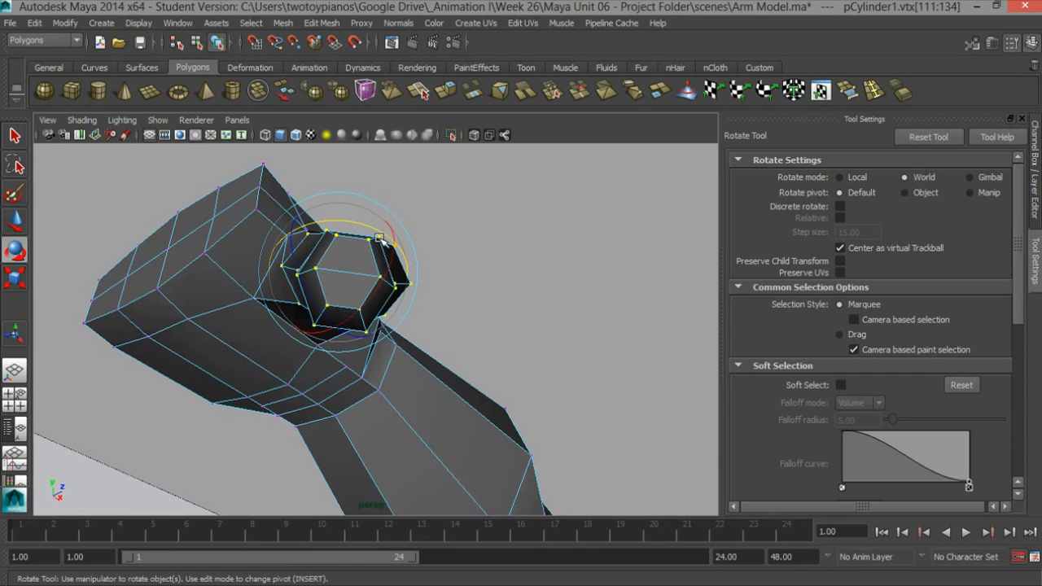
Step: Rotate the thumb vertices slightly further in World mode, comparing the thumb's angle with the palm from several viewpoints
mouse_move(449, 245)
left_mouse_down("alt")
mouse_move(444, 261)
mouse_move(446, 241)
left_mouse_up("alt")
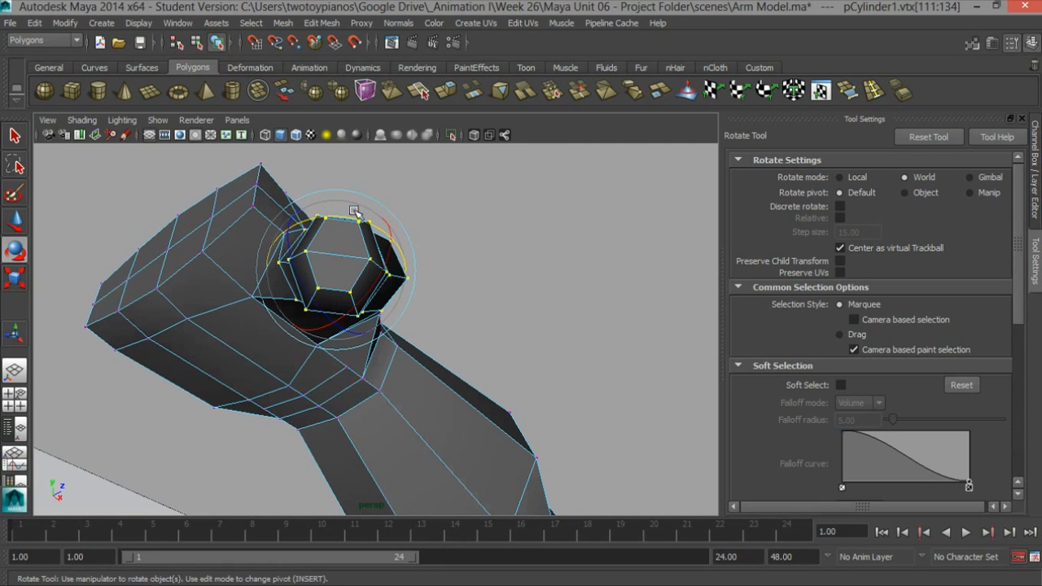
left_click_drag(356, 193, 368, 207)
left_click_drag(487, 217, 392, 180, "alt")
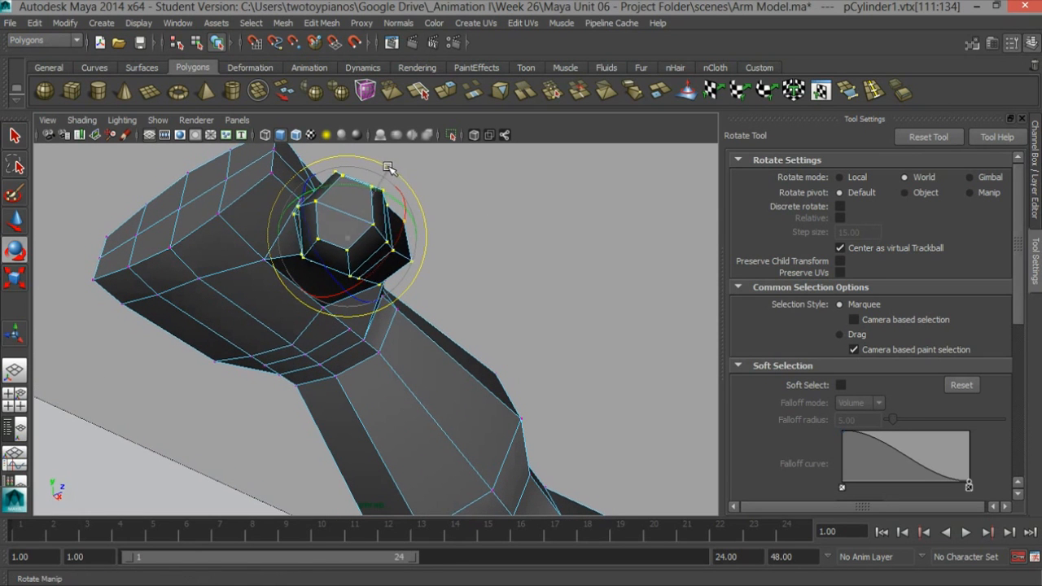
left_click_drag(391, 171, 395, 174)
right_click_drag(541, 207, 484, 203, "alt")
left_click_drag(488, 225, 341, 371, "alt")
Step: Move the rotated thumb vertices in the front view so the thumb sits over its sketched outline
key("space")
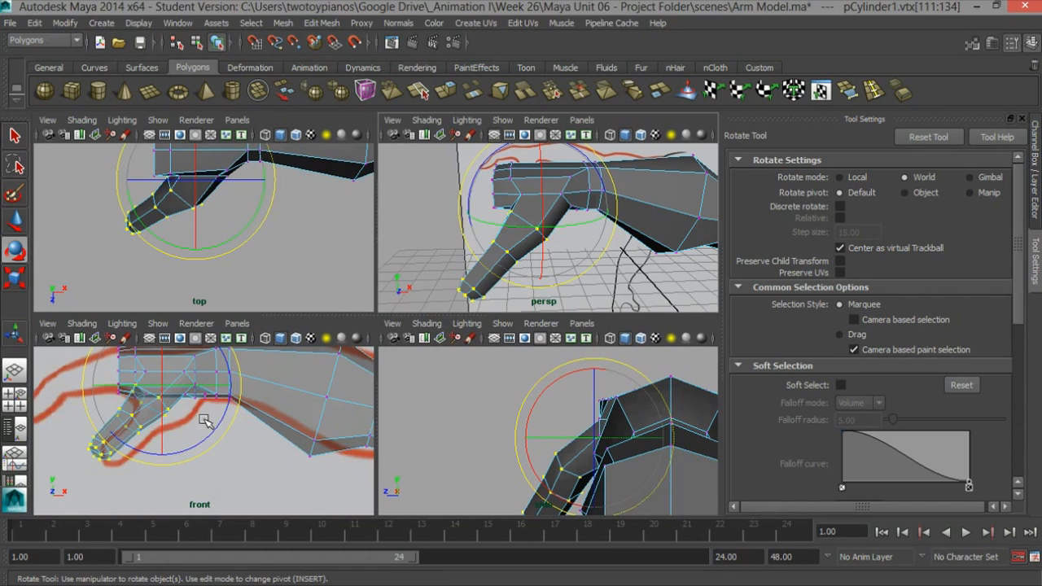
key("w")
left_click_drag(138, 418, 136, 426)
right_click_drag(218, 403, 249, 396, "alt")
middle_click_drag(249, 399, 261, 428, "alt")
right_click_drag(260, 425, 240, 421, "alt")
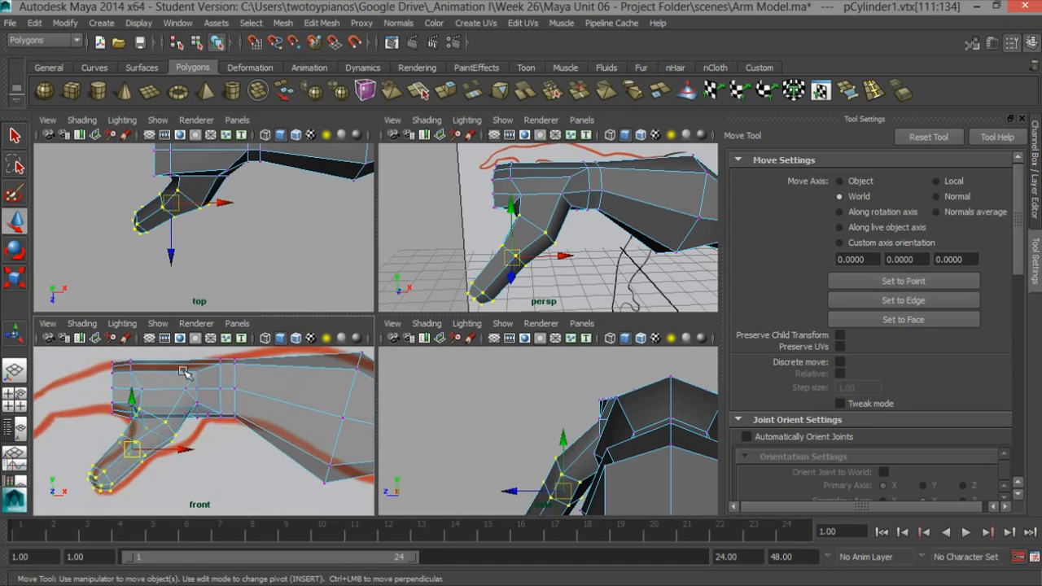
key("space")
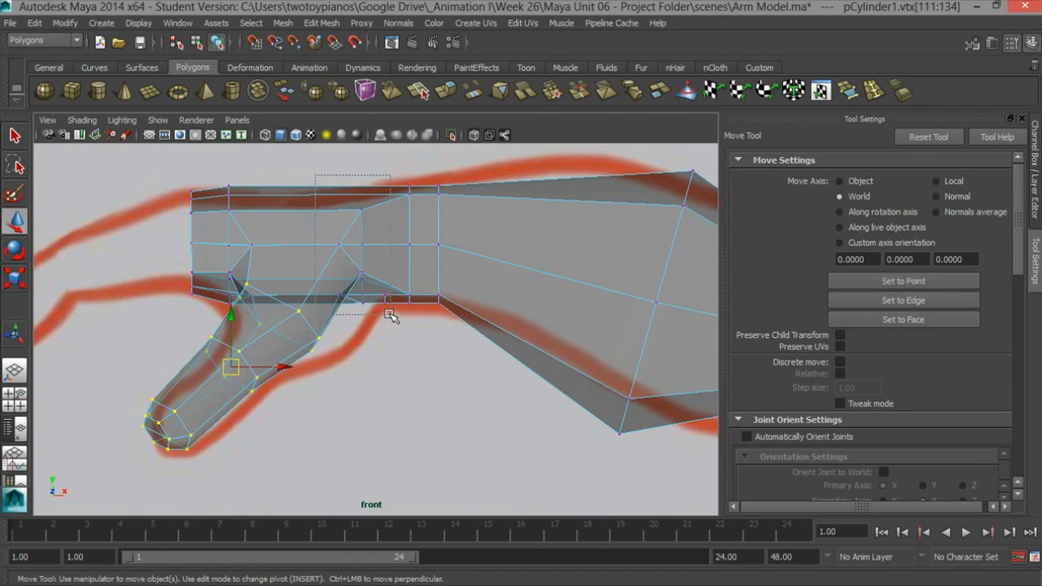
Step: Shift the vertices at the thumb's wrist-side base toward the wrist, along with the adjacent lower thumb vertices
left_click_drag(390, 315, 391, 316)
left_click_drag(396, 258, 409, 261)
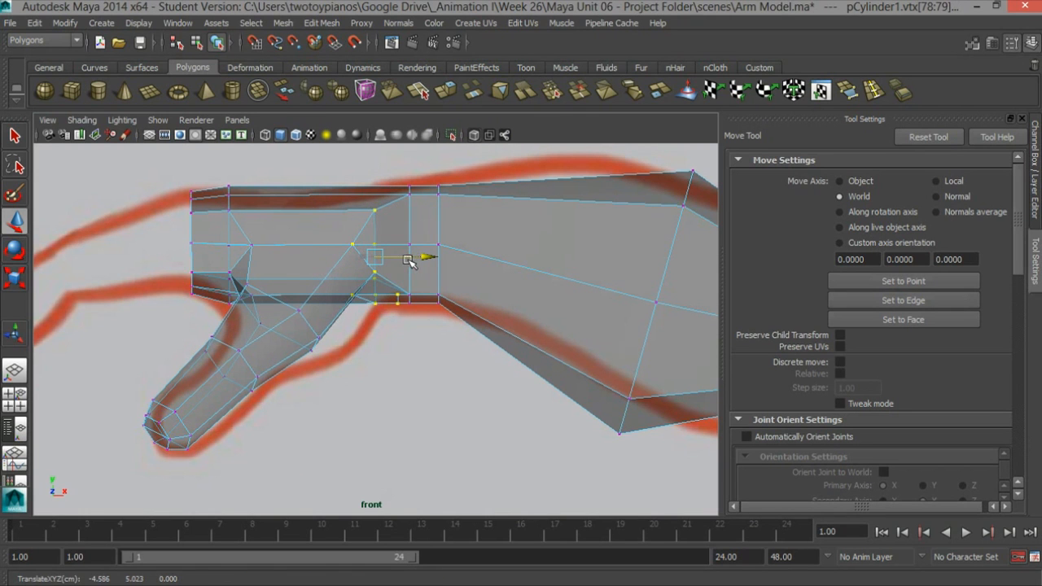
left_click_drag(302, 321, 331, 324)
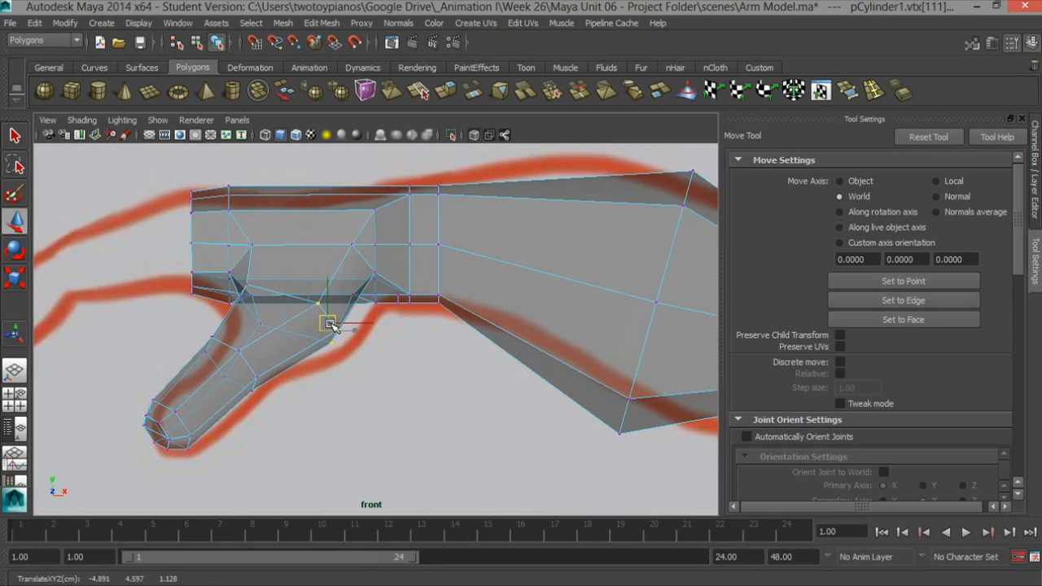
key("space")
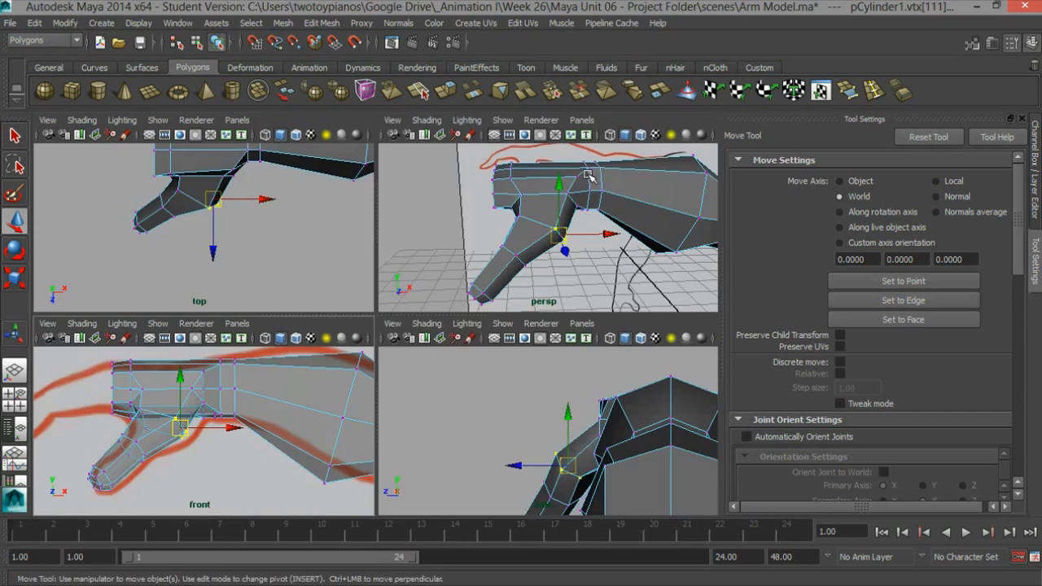
Step: Adjust the vertex where the thumb's base meets the palm, viewing the joint closely from the end and the underside
key("space")
key("f")
left_click_drag(469, 274, 575, 228, "alt")
scroll(519, 247, "up", 5)
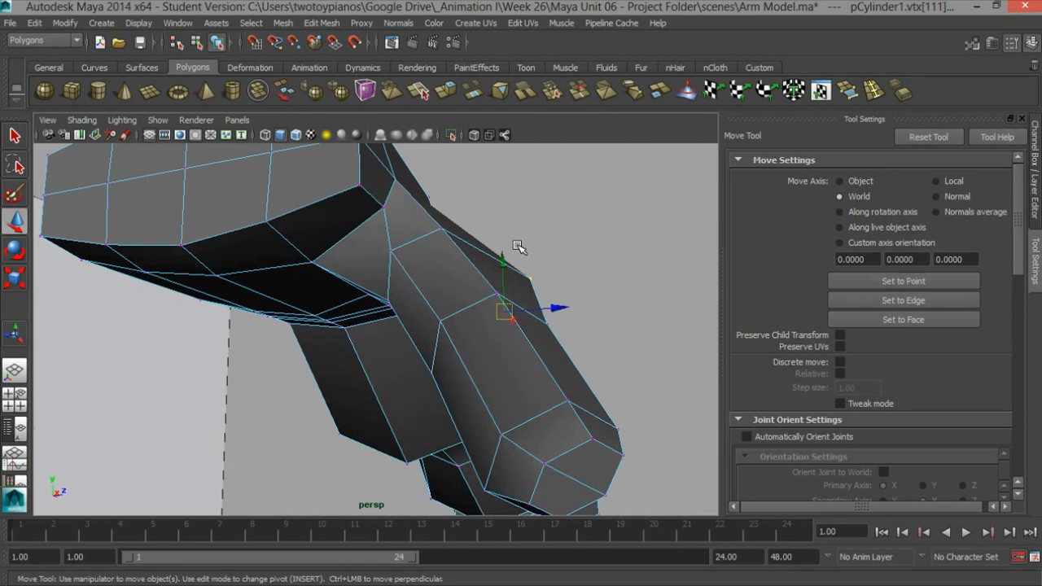
left_click(382, 208)
left_click_drag(381, 206, 407, 182)
scroll(488, 260, "up", 4)
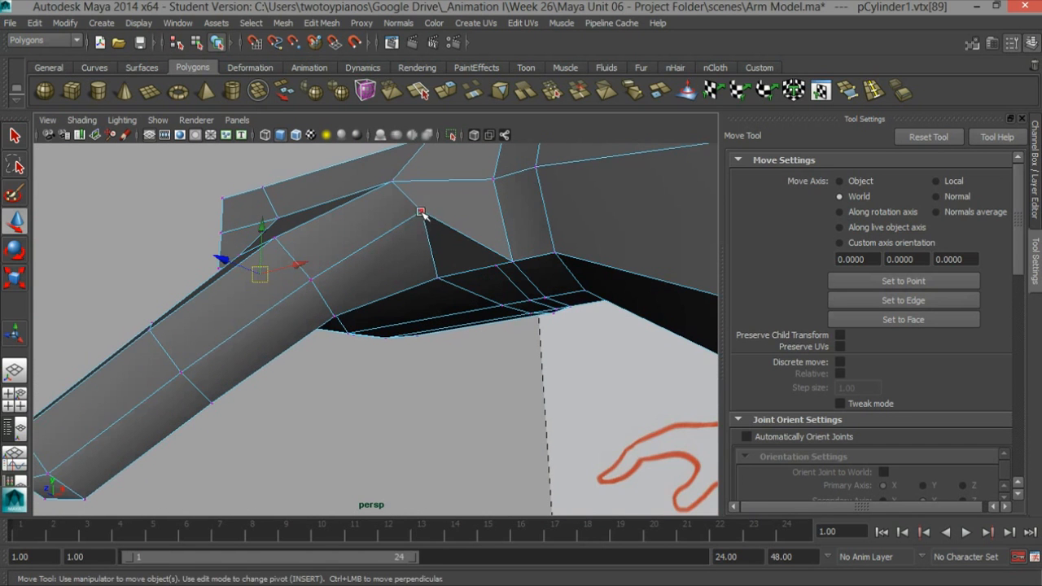
left_click_drag(431, 230, 570, 233, "alt")
scroll(571, 232, "down", 3)
left_click_drag(439, 242, 507, 333, "alt")
Step: Preview the arm smoothed, select the faces along the thumb's outer side, and adjust their height
right_click_drag(505, 251, 548, 234)
key("3")
left_click_drag(581, 380, 400, 272, "alt")
right_click_drag(398, 251, 401, 294)
left_click(382, 285)
left_click(376, 247, "shift")
left_click(384, 318, "shift")
left_click_drag(407, 314, 453, 298, "alt")
left_click_drag(420, 229, 487, 292, "alt")
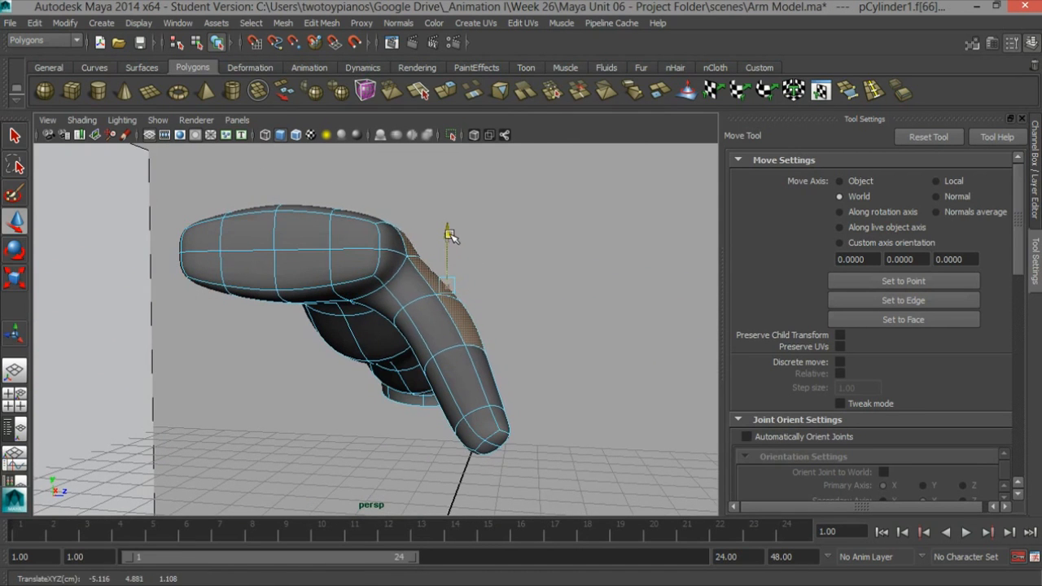
left_click_drag(518, 236, 507, 246, "alt")
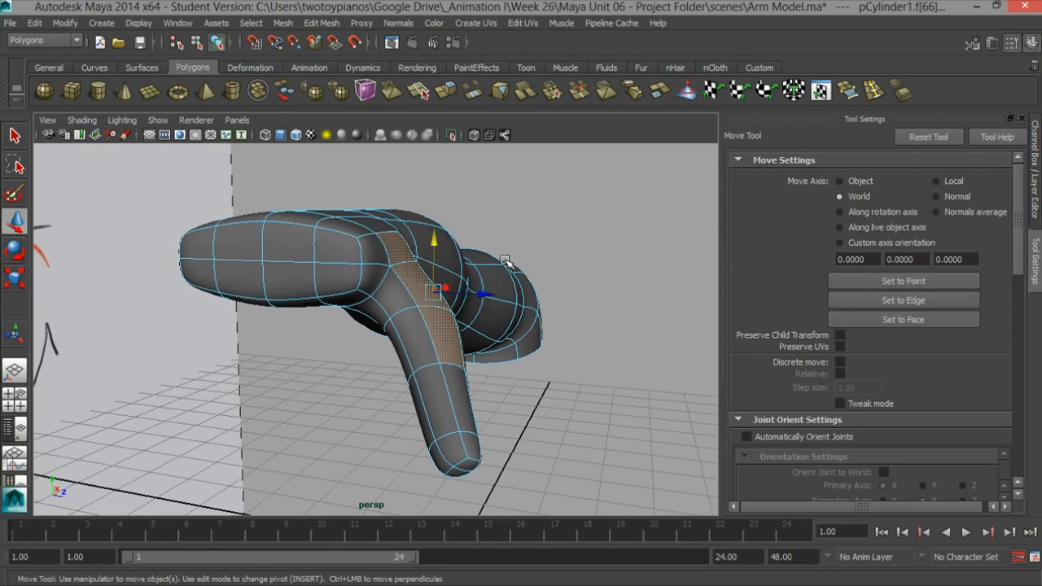
Step: Select the face at the thumb's base, examine the smoothed hand from several angles, and return to the unsmoothed mesh
left_click(414, 282)
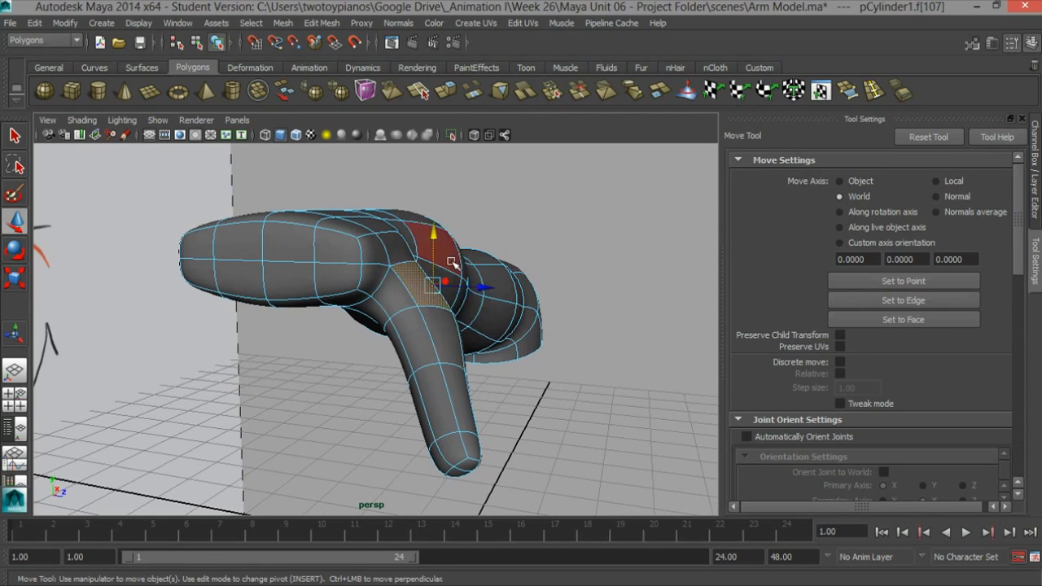
left_click_drag(469, 312, 483, 274, "alt")
right_click_drag(484, 274, 422, 271, "alt")
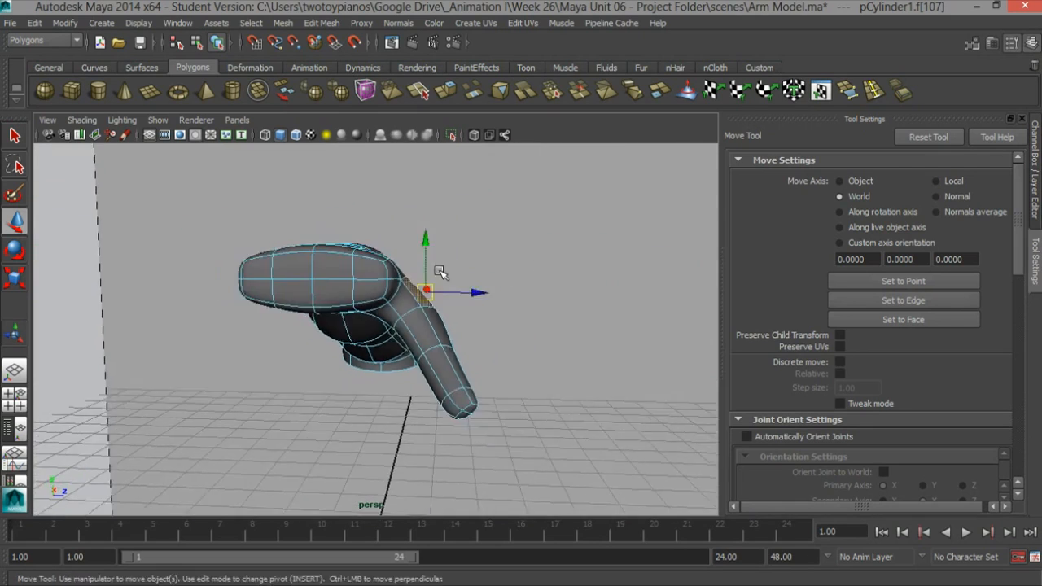
left_click_drag(423, 271, 401, 310, "alt")
key("1")
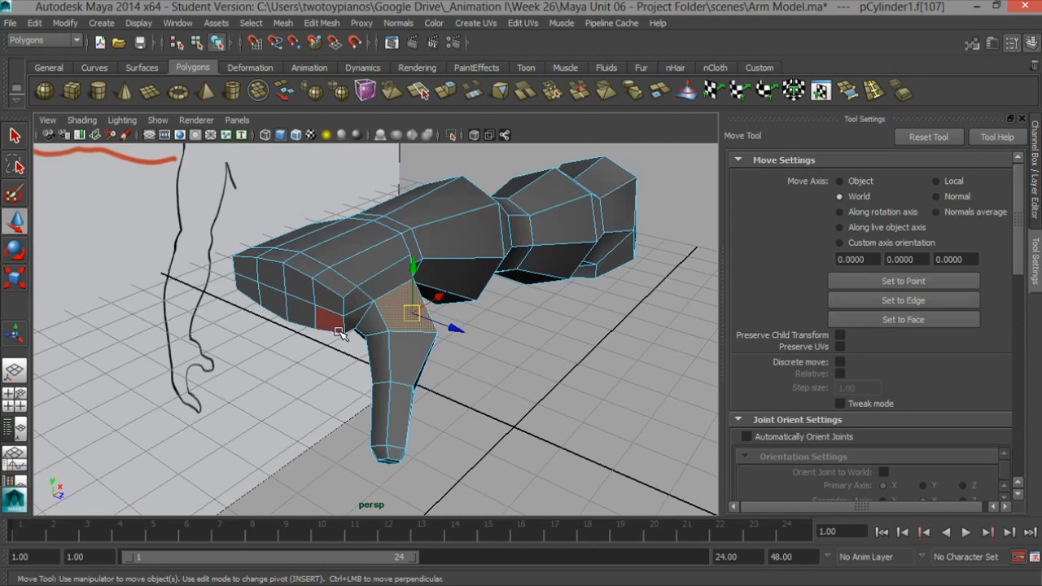
Step: Select the two stacked faces at the hand's front end nearest the thumb and extrude them
left_click_drag(340, 332, 423, 294, "alt")
left_click(356, 285)
left_click(356, 309, "shift")
left_click_drag(472, 354, 370, 366, "alt")
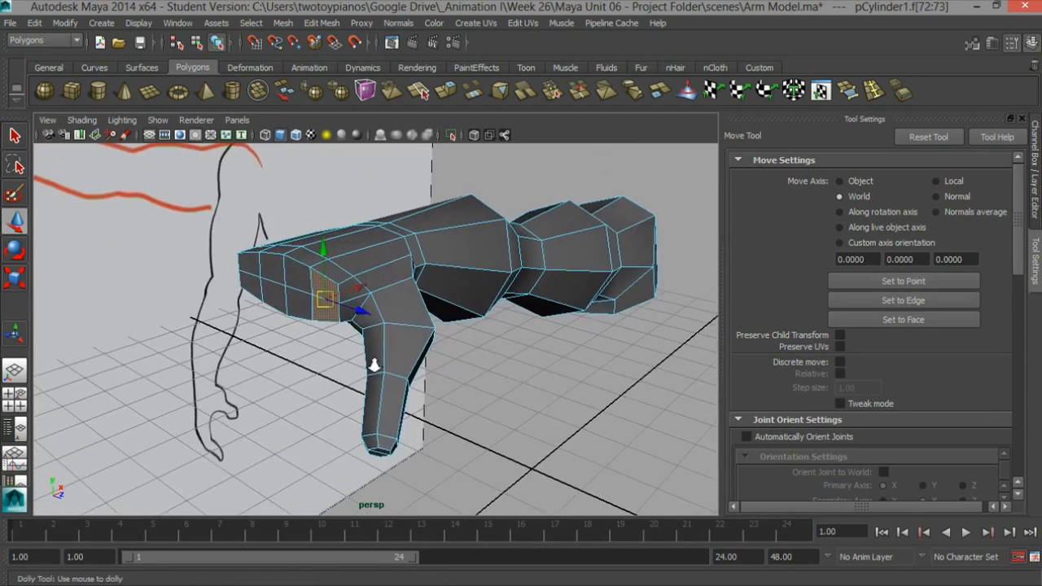
right_click_drag(371, 367, 546, 348, "alt")
left_click_drag(546, 349, 467, 332, "alt")
right_click_drag(562, 338, 498, 342, "alt")
left_click_drag(497, 342, 458, 289, "alt")
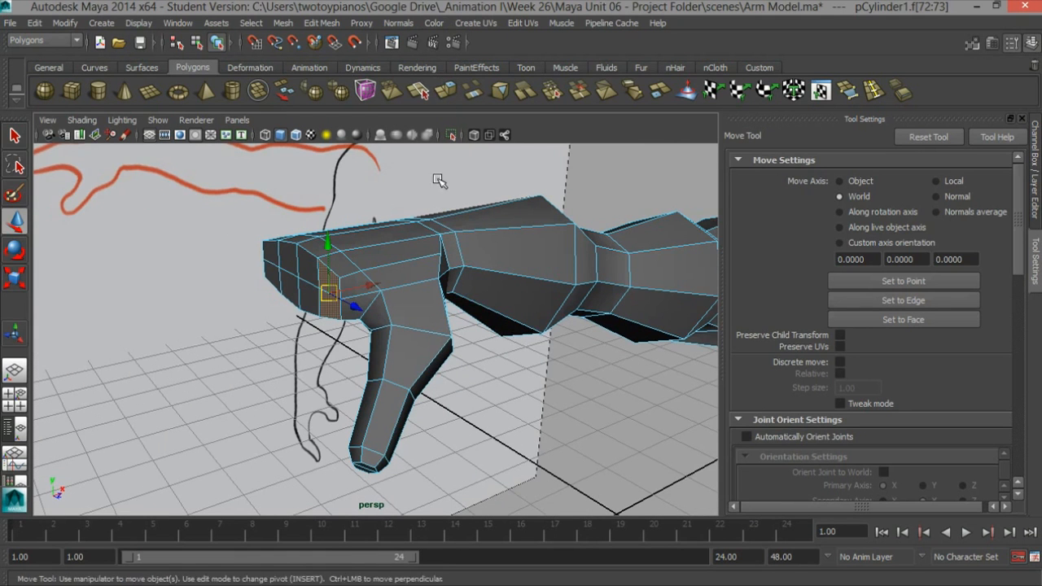
left_click(445, 91)
left_click_drag(446, 147, 453, 191, "alt")
left_click_drag(333, 304, 504, 261, "alt")
Step: Select the upper and lower inner corner vertices of the extruded faces and scale them vertically closer together
key("r")
right_click_drag(440, 240, 374, 236)
left_click(444, 236)
left_click(439, 343)
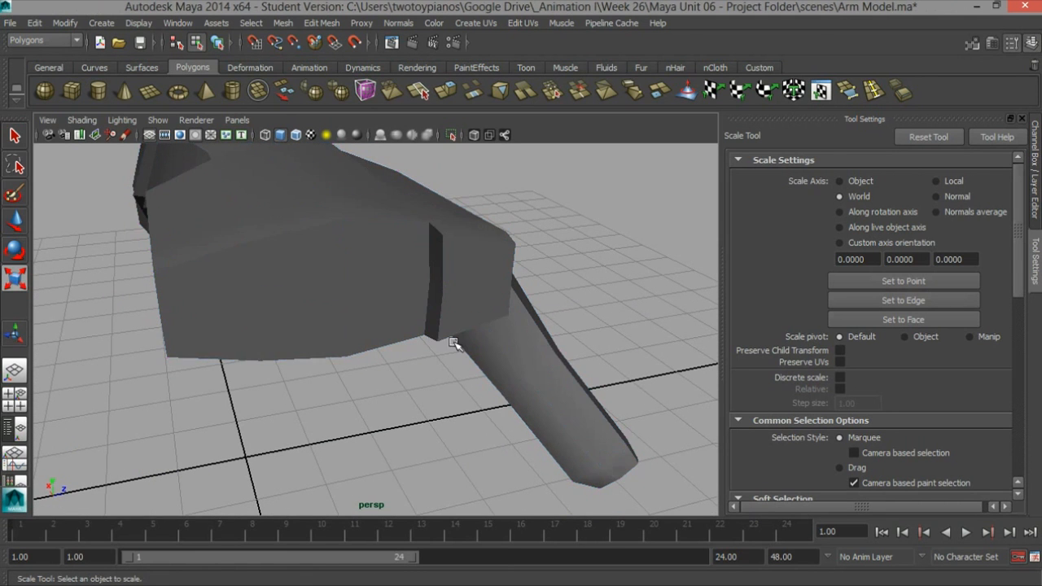
key("ctrl+z")
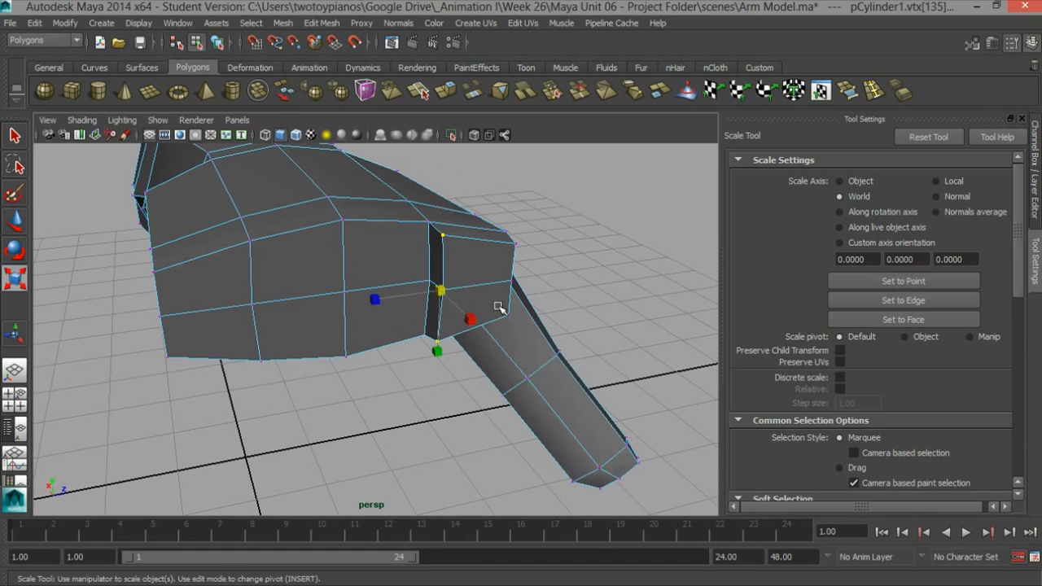
left_click_drag(435, 345, 440, 345)
Step: Move the inner and outer corner vertex pairs of the extrusion inward along Z to give its end a hexagonal outline
left_click_drag(487, 312, 346, 255, "alt")
key("e")
key("w")
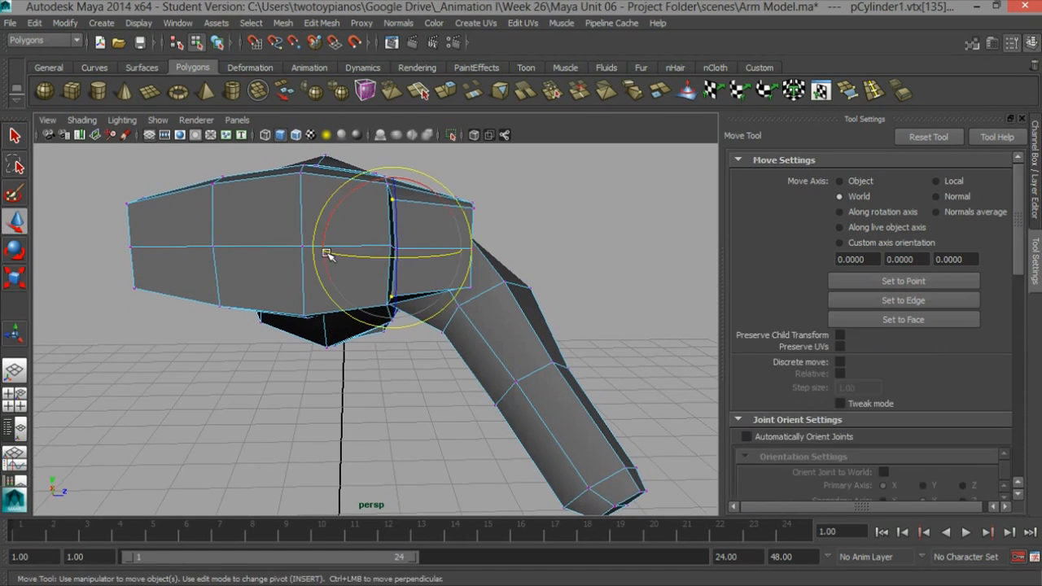
left_click_drag(445, 252, 462, 229)
left_click(453, 252)
left_click(438, 279, "shift")
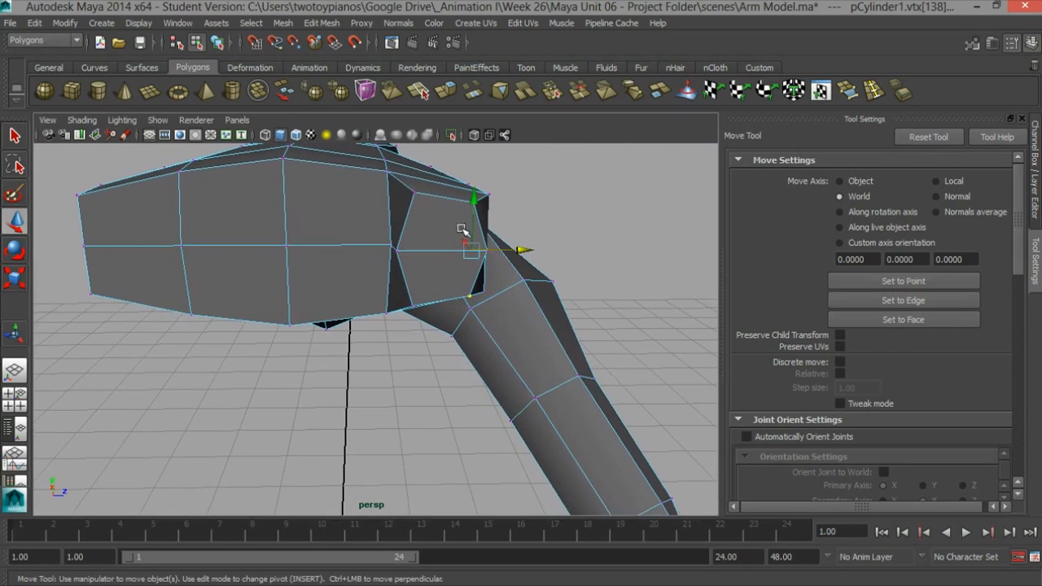
Step: Adjust the heights of the upper and lower inner corner vertices to even out the hexagonal finger base
left_click(414, 190)
left_click_drag(416, 174, 419, 167)
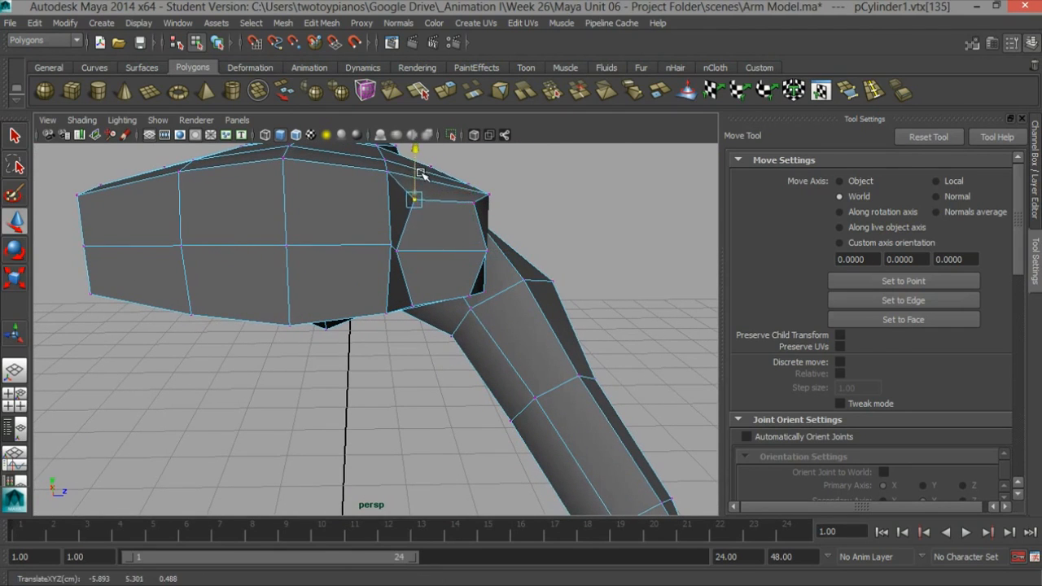
left_click_drag(451, 220, 414, 249, "alt")
right_click_drag(415, 249, 440, 208, "alt")
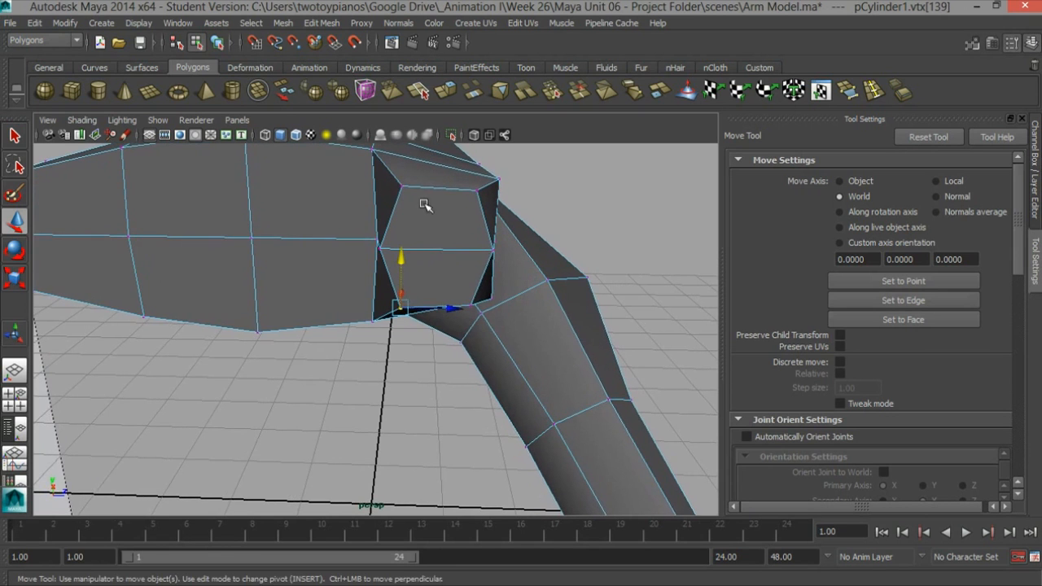
Step: Select the top and bottom edges of the hexagonal finger base and scale them narrower along Z
left_click_drag(482, 261, 421, 262, "alt")
right_click(417, 272)
right_click_drag(413, 214, 413, 214)
left_click(385, 266)
left_click(411, 380, "shift")
key("r")
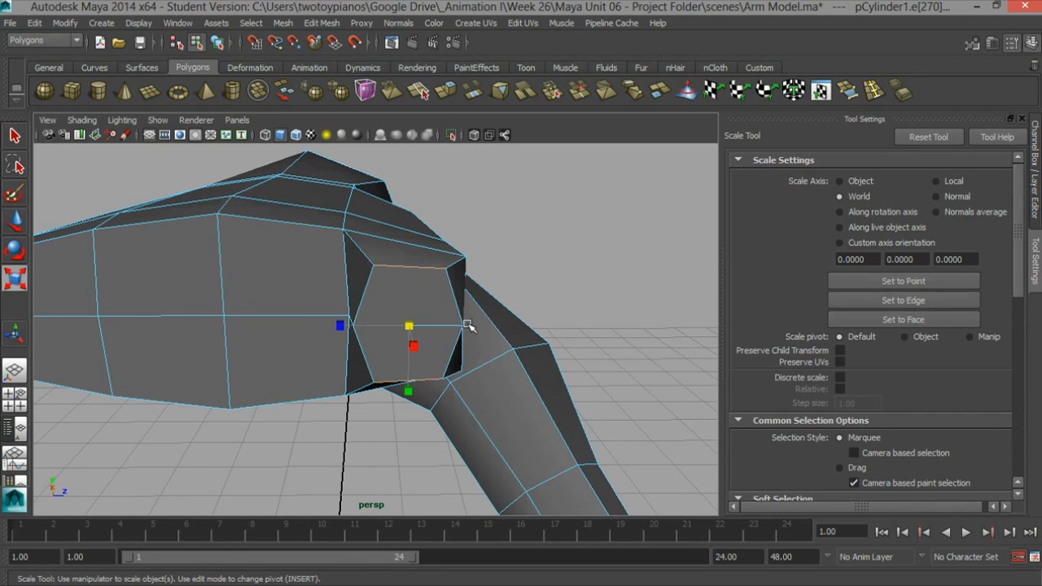
left_click_drag(340, 324, 348, 326)
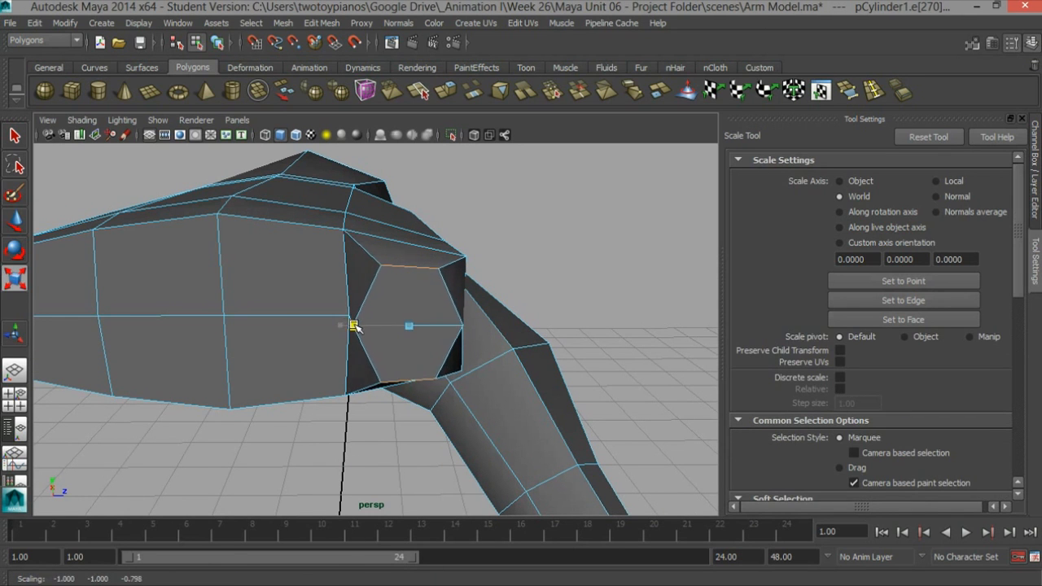
Step: Scale the top and bottom edges closer together along Y in the smoothed preview, and return to the unsmoothed mesh
left_click_drag(547, 308, 416, 282, "alt")
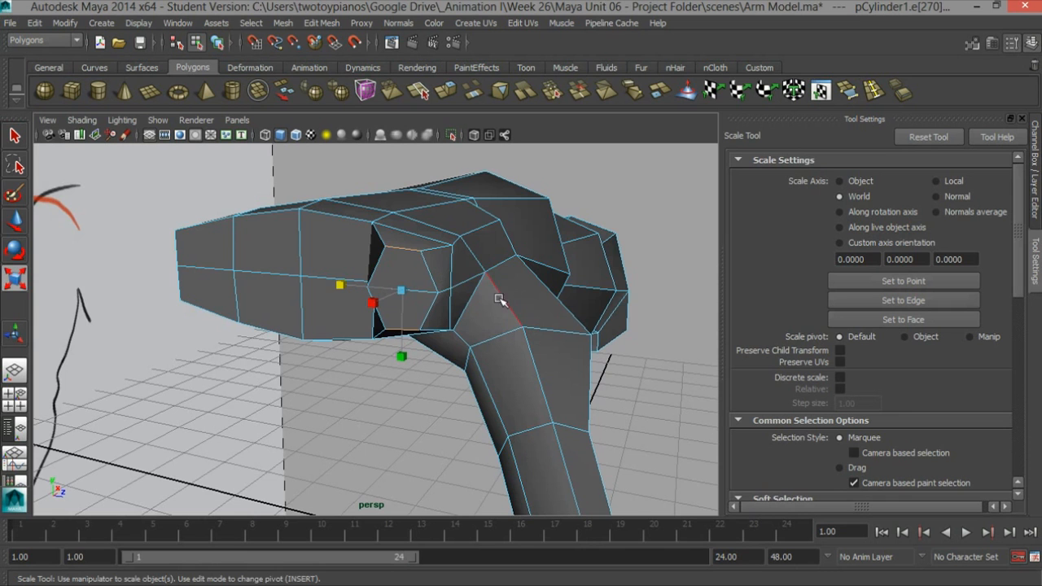
key("3")
left_click_drag(480, 311, 570, 289, "alt")
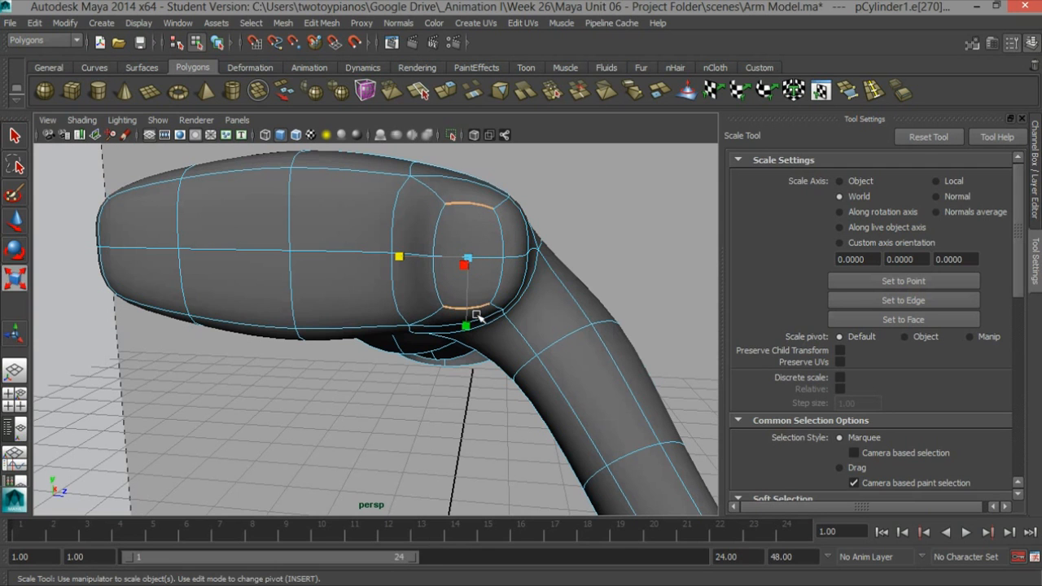
left_click_drag(467, 328, 471, 318)
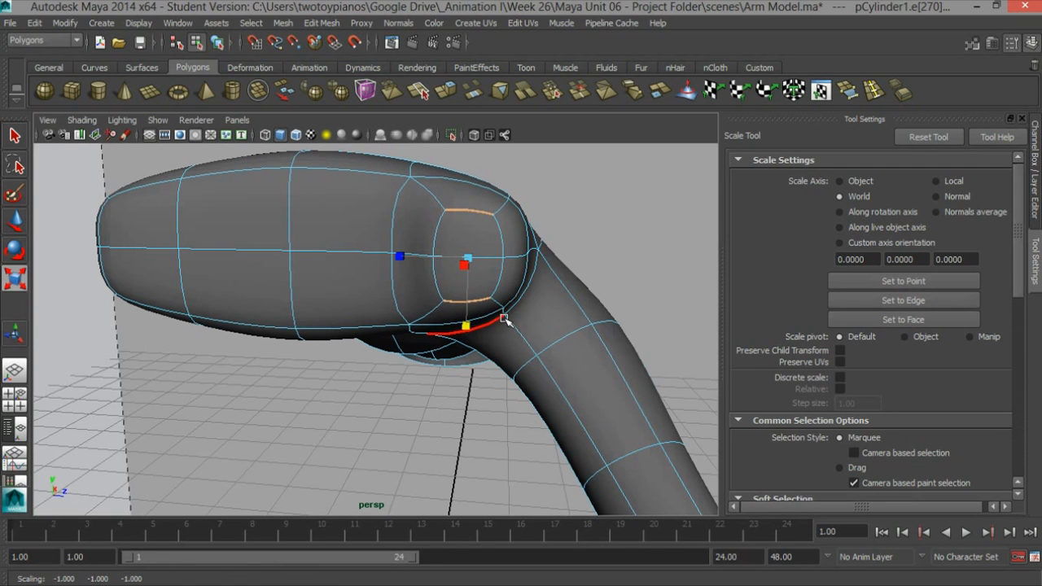
key("1")
Step: Select the two end faces of the finger base, reposition them, and check the hand in the smoothed preview
left_click_drag(565, 330, 368, 282, "alt")
right_click_drag(346, 252, 349, 289)
left_click(345, 265)
left_click(346, 322, "shift")
left_click_drag(374, 319, 350, 302, "alt")
middle_click_drag(350, 303, 414, 340, "alt")
key("w")
left_click_drag(288, 229, 525, 241)
key("3")
left_click_drag(594, 290, 468, 260, "alt")
key("1")
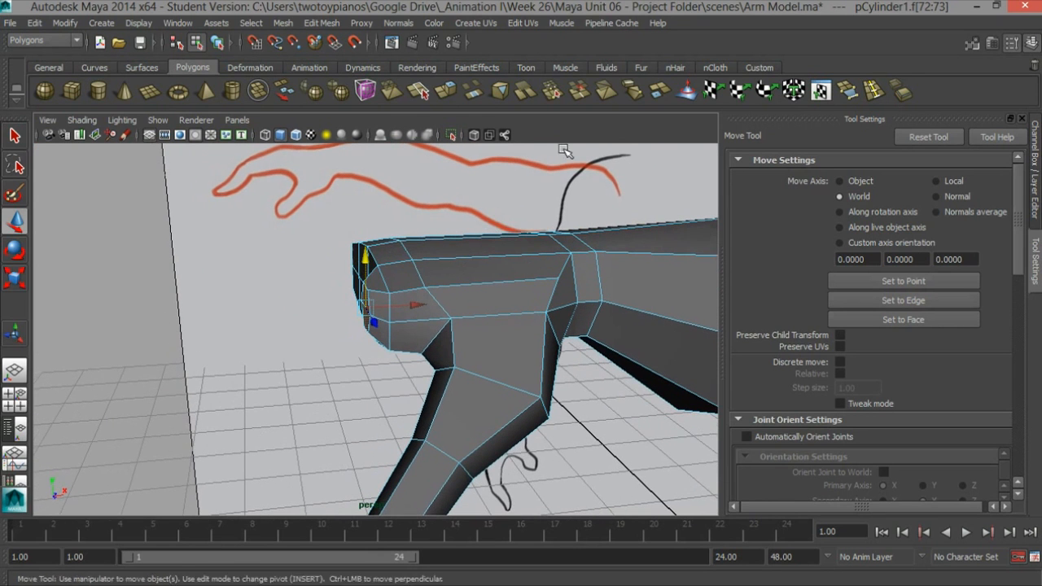
Step: Extrude the two end faces of the finger base forward to form the index finger's first segment
left_click(448, 91)
mouse_move(322, 310)
left_mouse_down()
mouse_move(295, 298)
mouse_move(244, 304)
mouse_move(305, 309)
left_mouse_up()
key("space")
key("space")
right_click_drag(285, 368, 334, 378, "alt")
middle_click_drag(317, 383, 576, 393, "alt")
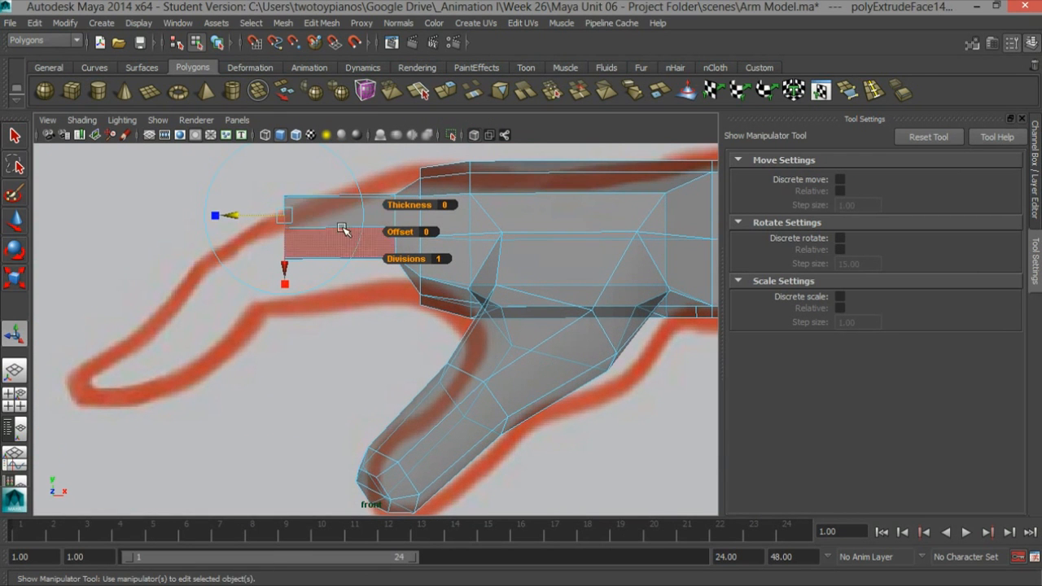
Step: Select all faces of the new finger segment, scale it up uniformly, and move it slightly away from the palm
left_click_drag(367, 307, 368, 308)
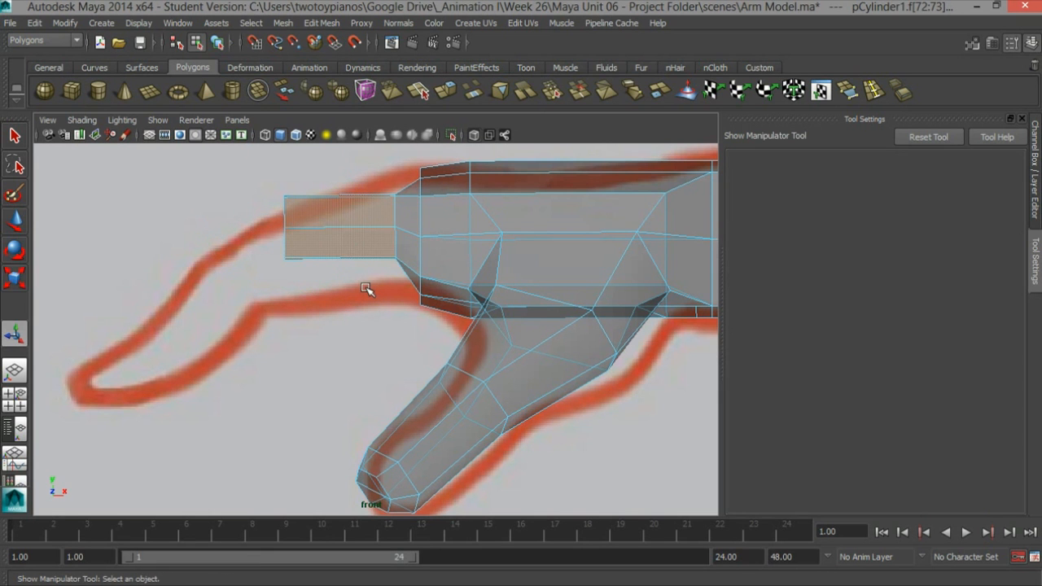
key("r")
left_click_drag(340, 224, 356, 230)
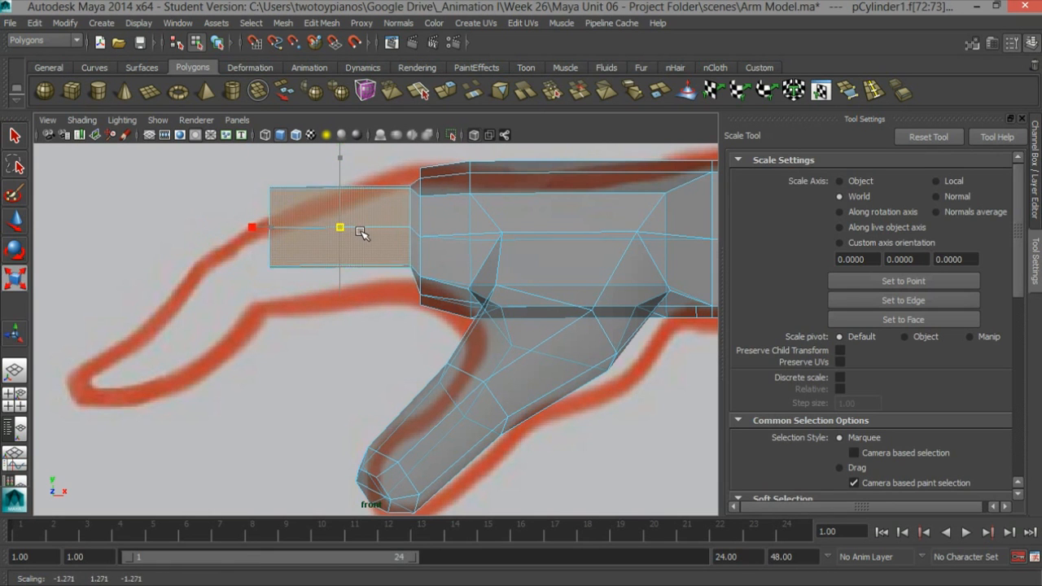
key("w")
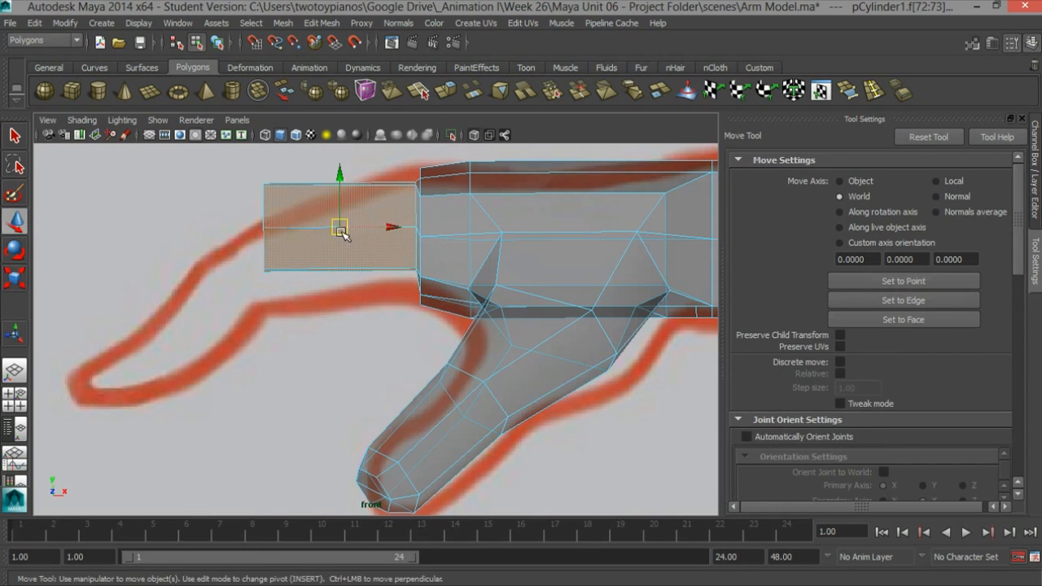
left_click_drag(344, 226, 334, 227)
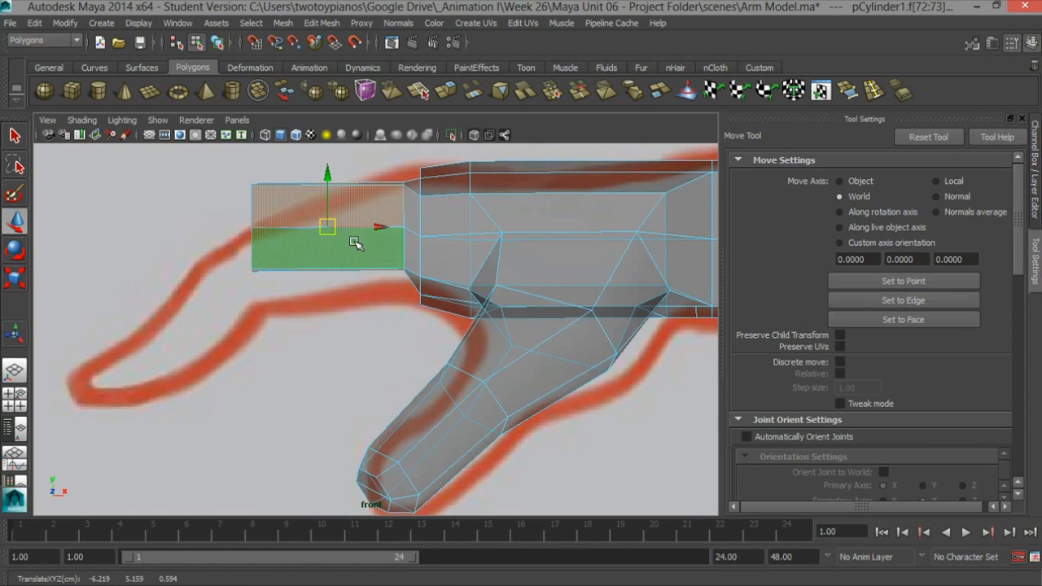
key("space")
key("space")
left_click_drag(456, 255, 570, 295, "alt")
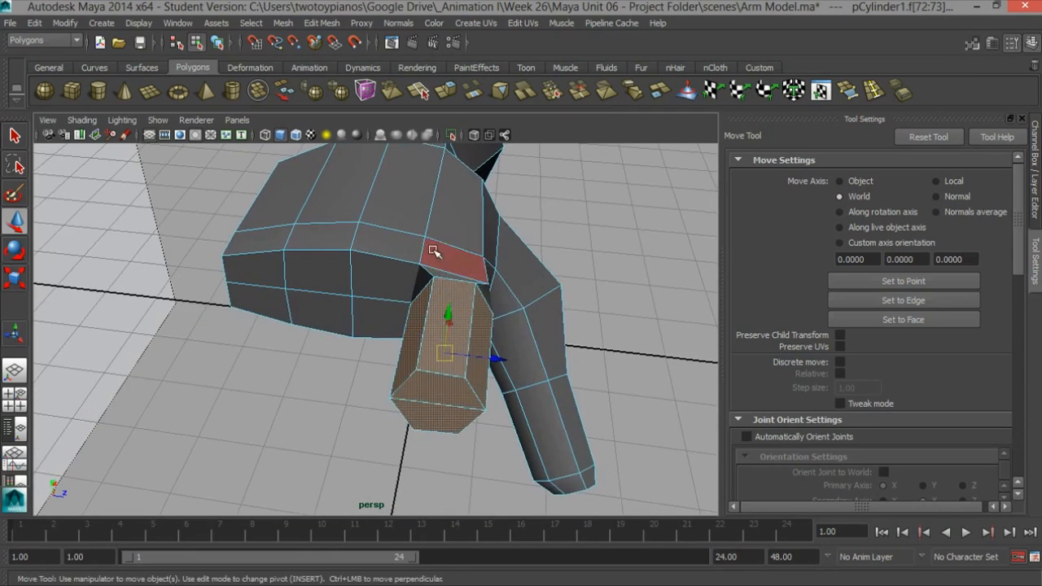
Step: Check the new finger segment in the smoothed preview, return to the unsmoothed mesh, and show its two end faces in the front view
left_click_drag(456, 314, 462, 276, "alt")
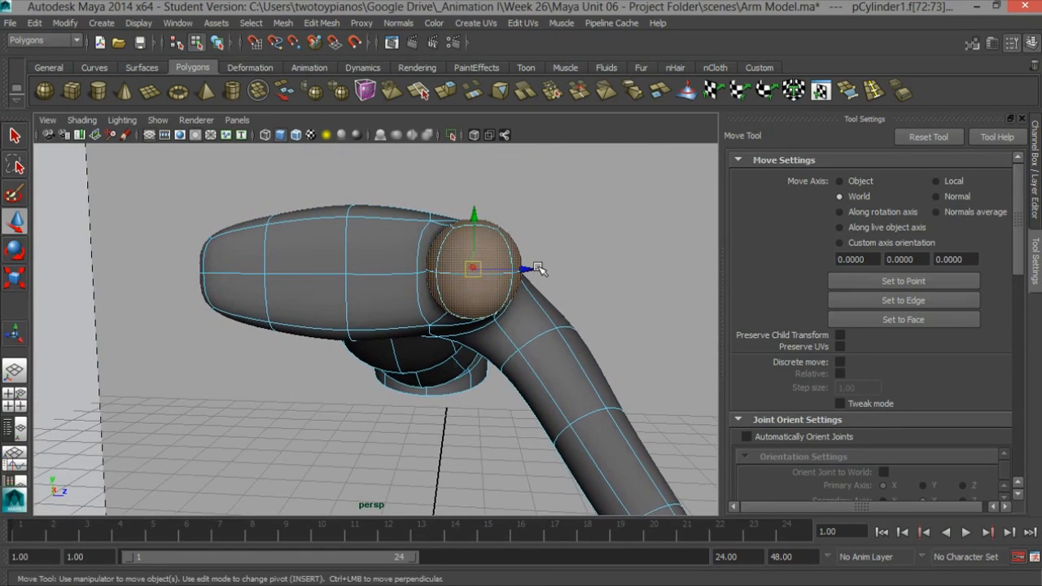
key("r")
left_click_drag(477, 202, 483, 234, "alt")
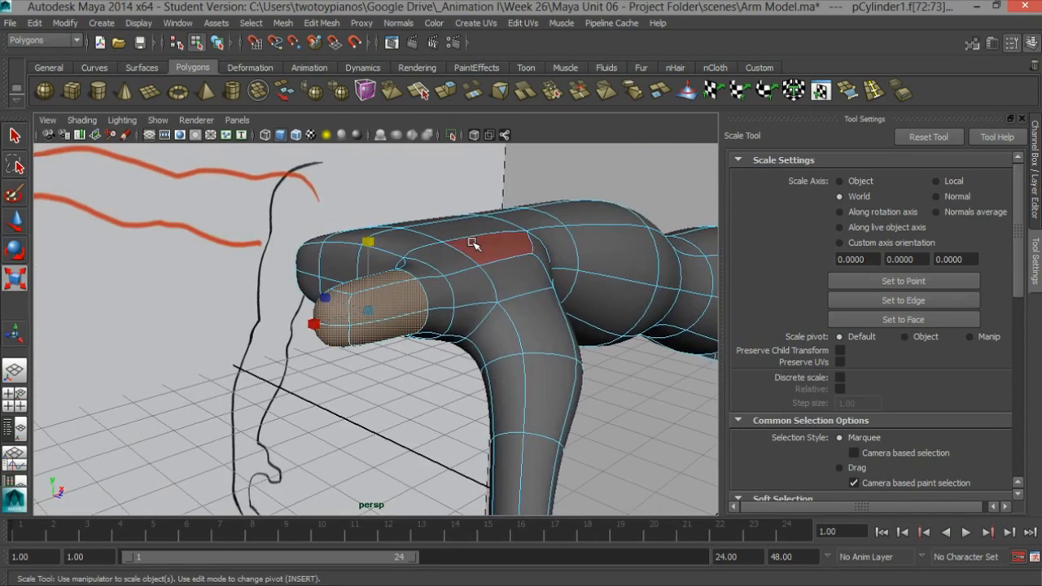
key("1")
left_click_drag(500, 330, 454, 320, "alt")
left_click(288, 337)
left_click(272, 299)
key("space")
key("space")
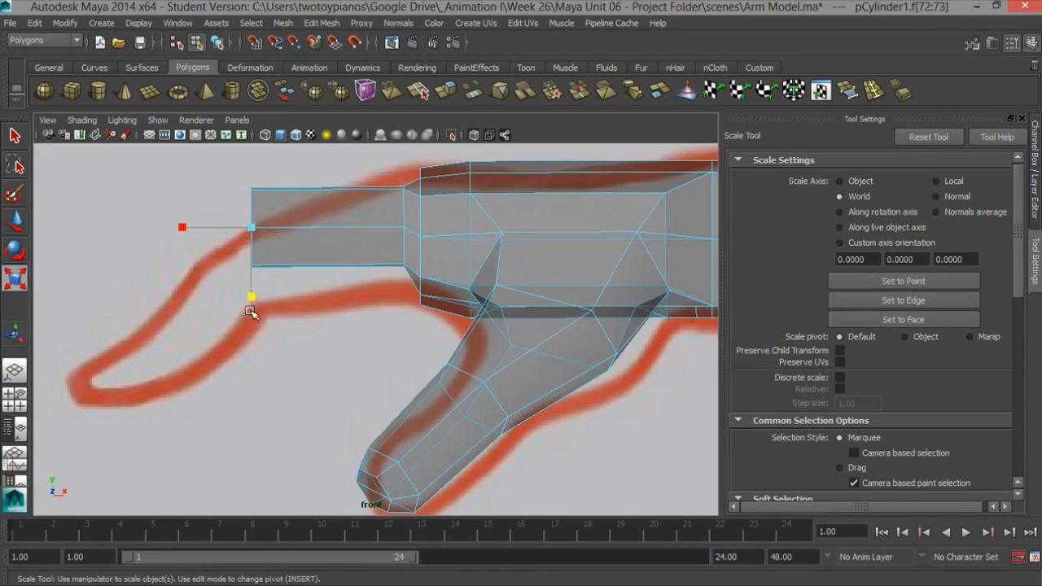
Step: Move the finger segment's end faces down and outward and rotate them to follow the bend of the sketched finger
key("w")
left_click_drag(252, 233, 254, 275)
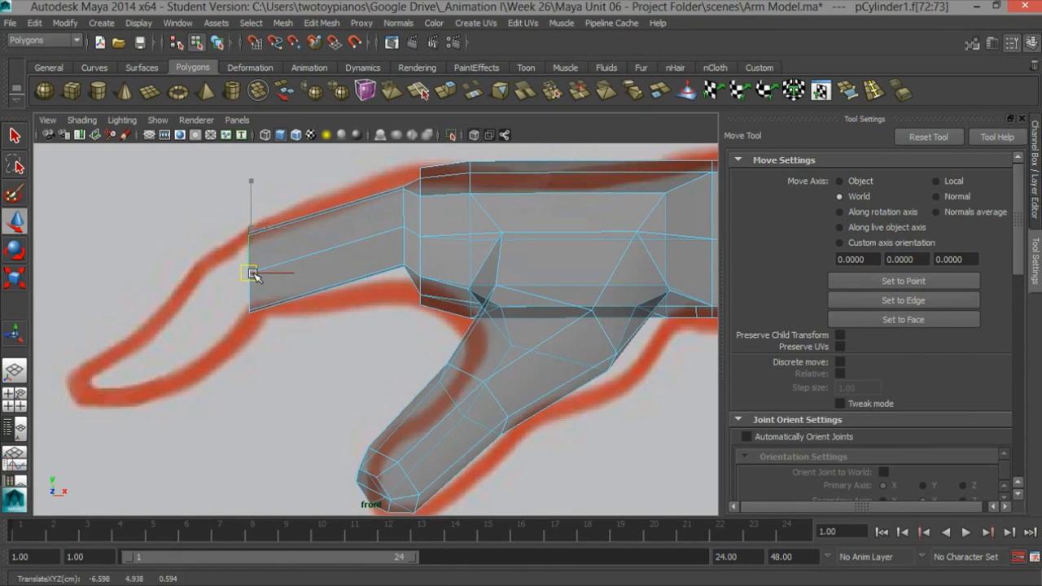
key("e")
left_click_drag(305, 235, 295, 216)
key("w")
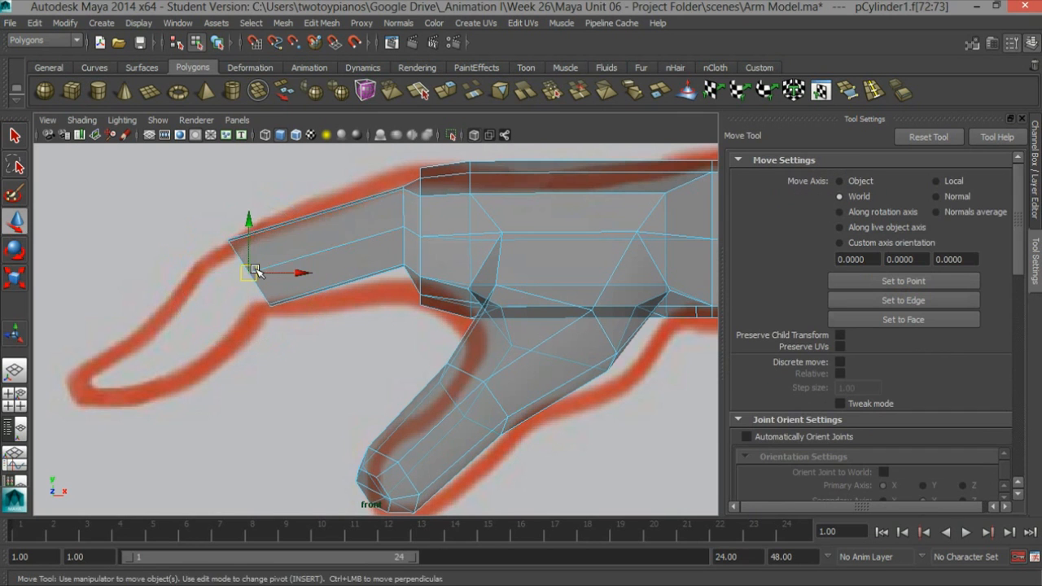
left_click_drag(255, 271, 235, 284)
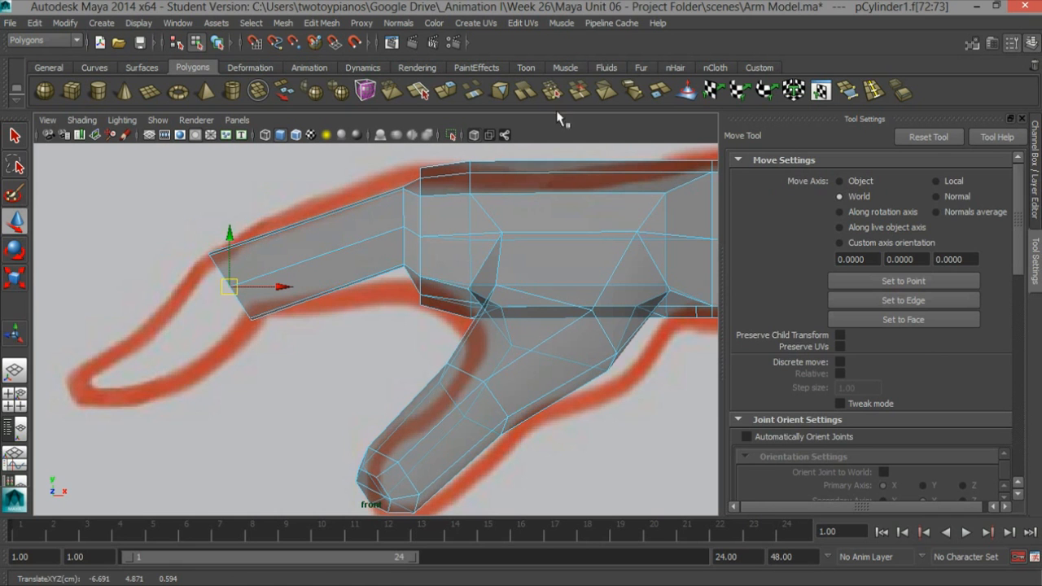
Step: Extrude the finger's end faces along the sketch to near the drawn fingertip and scale them down slightly
key("ctrl+e")
left_click_drag(209, 290, 104, 384)
key("w")
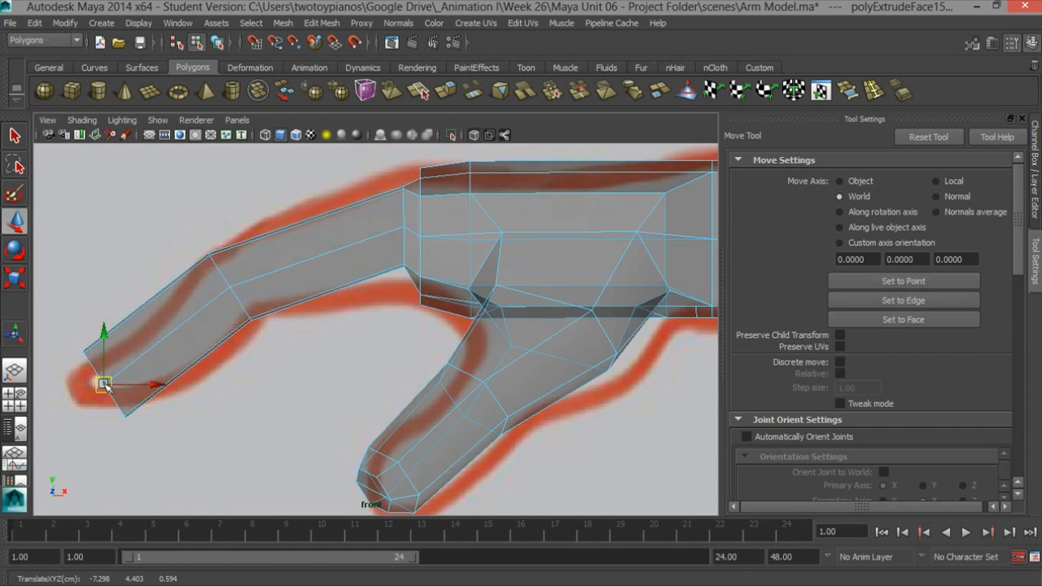
key("r")
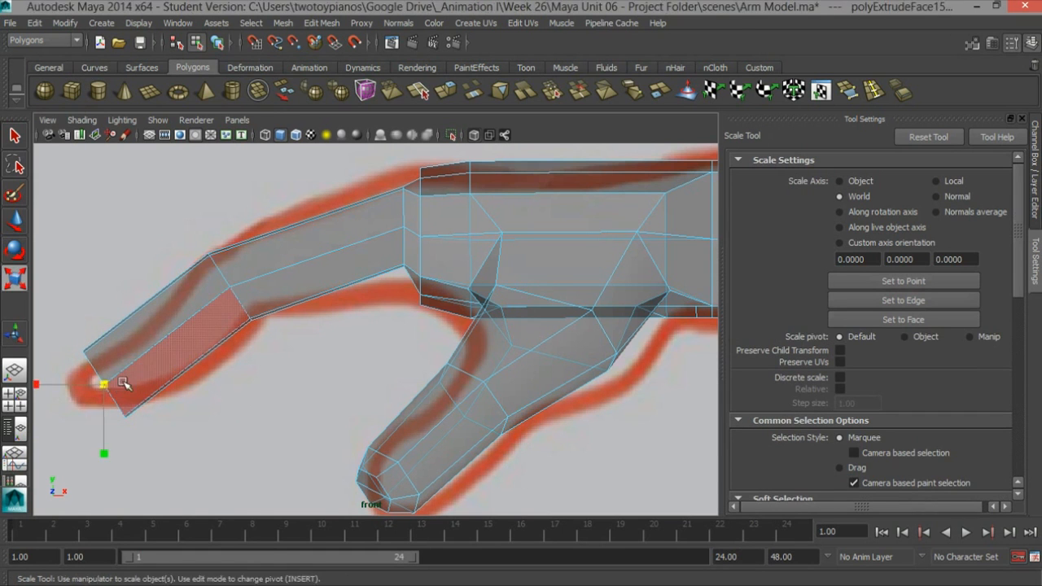
left_click_drag(111, 382, 98, 384)
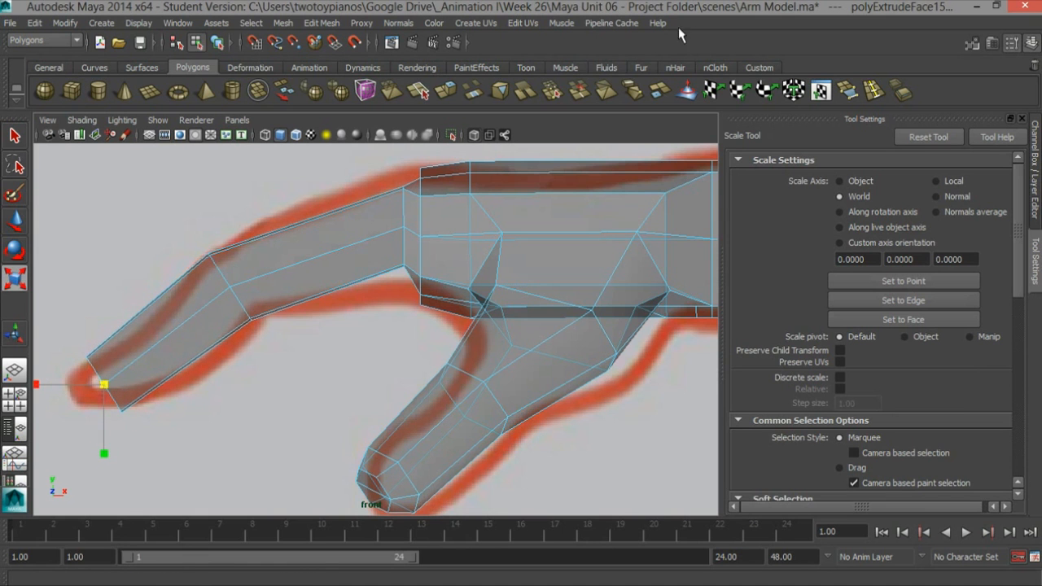
Step: Extrude the end faces once more by a short distance and scale them down to form the tapered fingertip
left_click(450, 95)
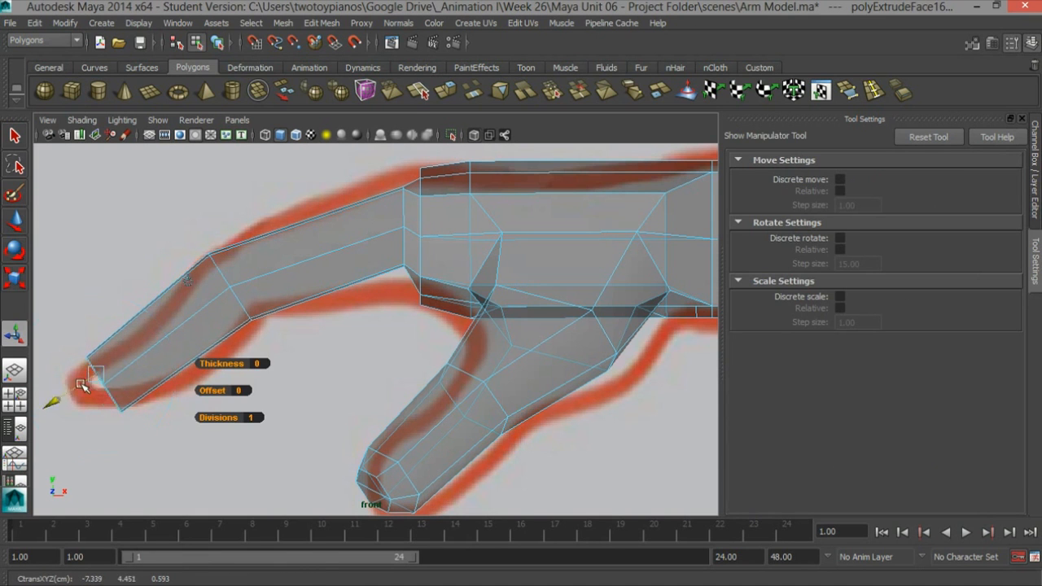
left_click_drag(62, 394, 79, 390)
key("r")
key("w")
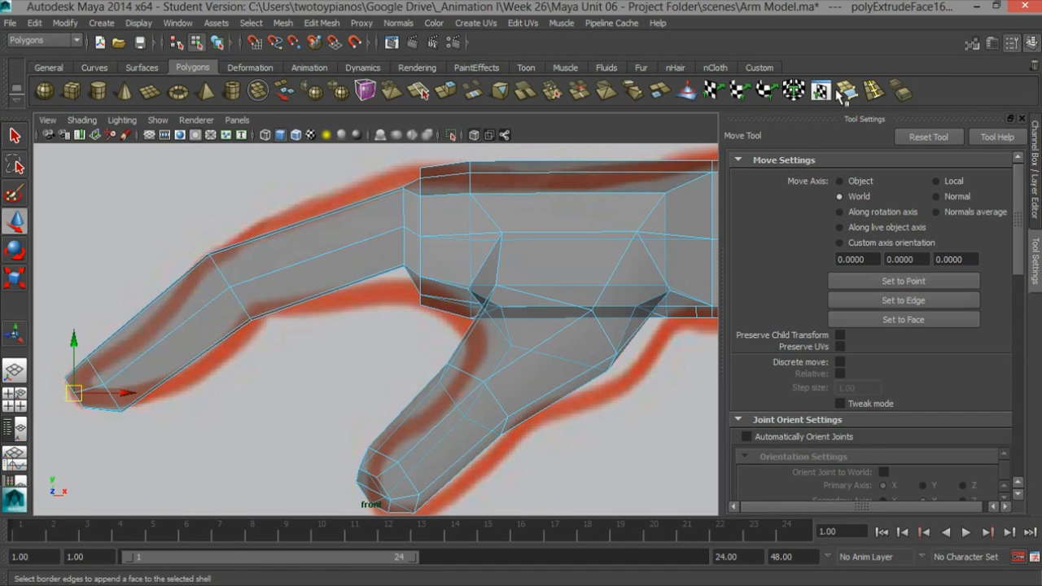
Step: Insert an edge loop midway along the outer finger segment and move it to follow the sketched curve
left_click(873, 90)
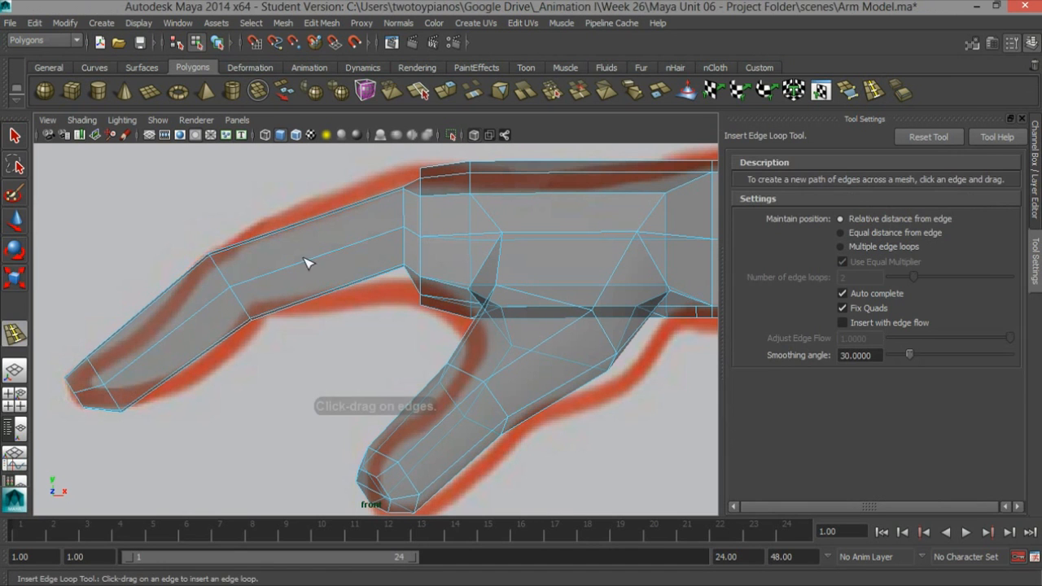
left_click(173, 339)
key("w")
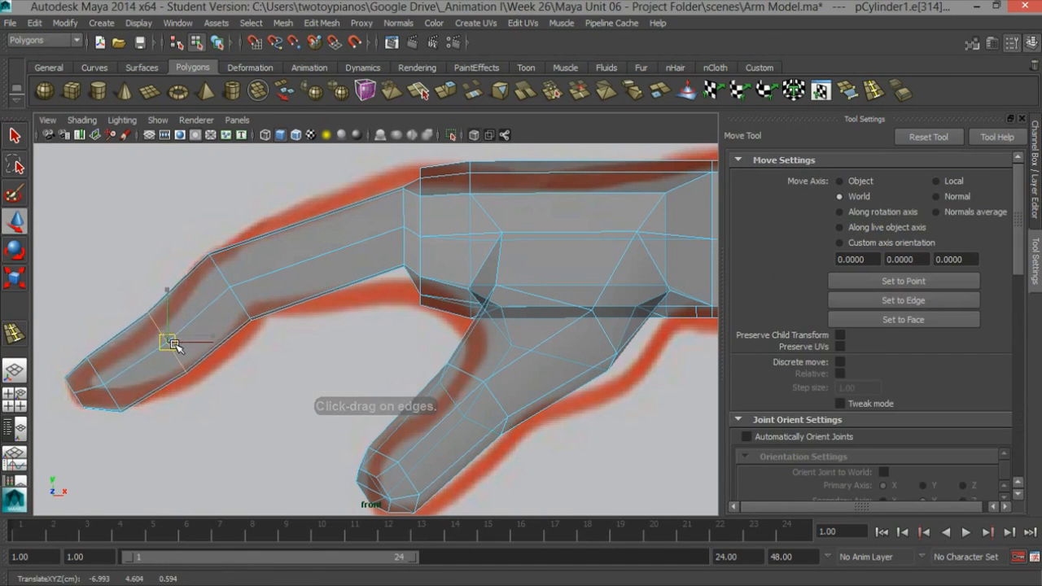
scroll(405, 280, "down", 5)
scroll(391, 269, "up", 3)
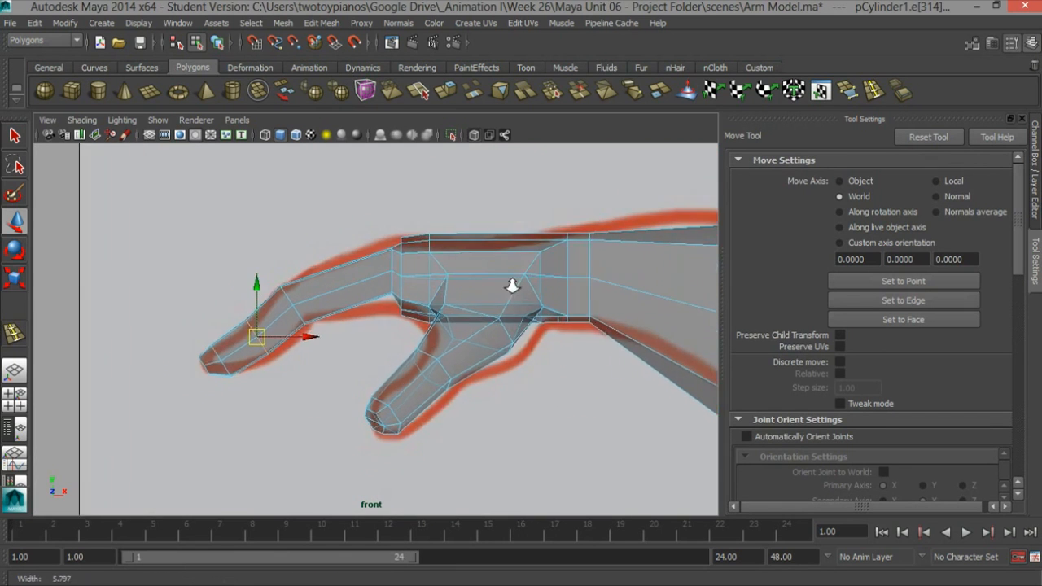
Step: Switch the arm to object mode, display it in the smoothed preview, and check the whole arm in the perspective view
right_click_drag(362, 253, 640, 245, "alt")
key("space")
key("space")
left_click_drag(474, 214, 527, 259, "alt")
right_click_drag(528, 253, 577, 238)
left_click(540, 289)
left_click_drag(540, 289, 452, 352, "alt")
key("f")
key("3")
left_click(355, 379)
left_click_drag(326, 339, 293, 329, "alt")
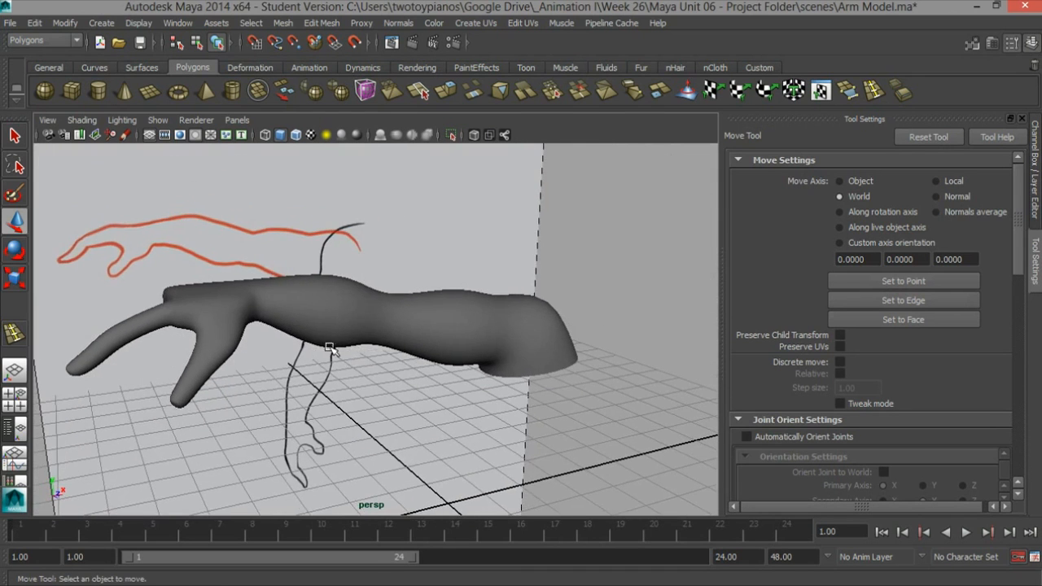
Step: Select the edge loop near the index finger's base in the front view and scale it up uniformly toward the sketch outline
key("space")
key("space")
scroll(398, 282, "down", 3)
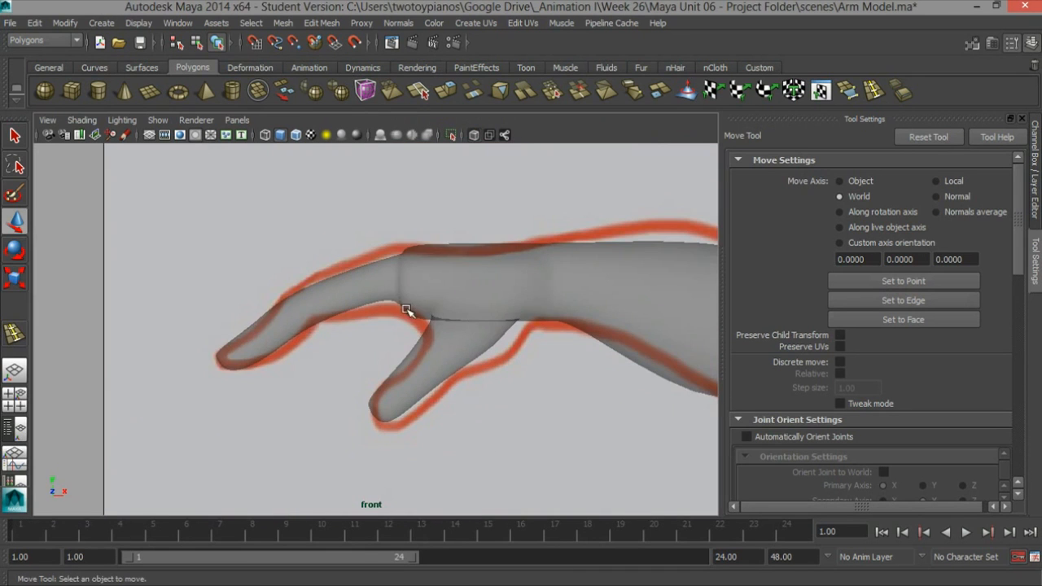
left_click(392, 288)
key("f")
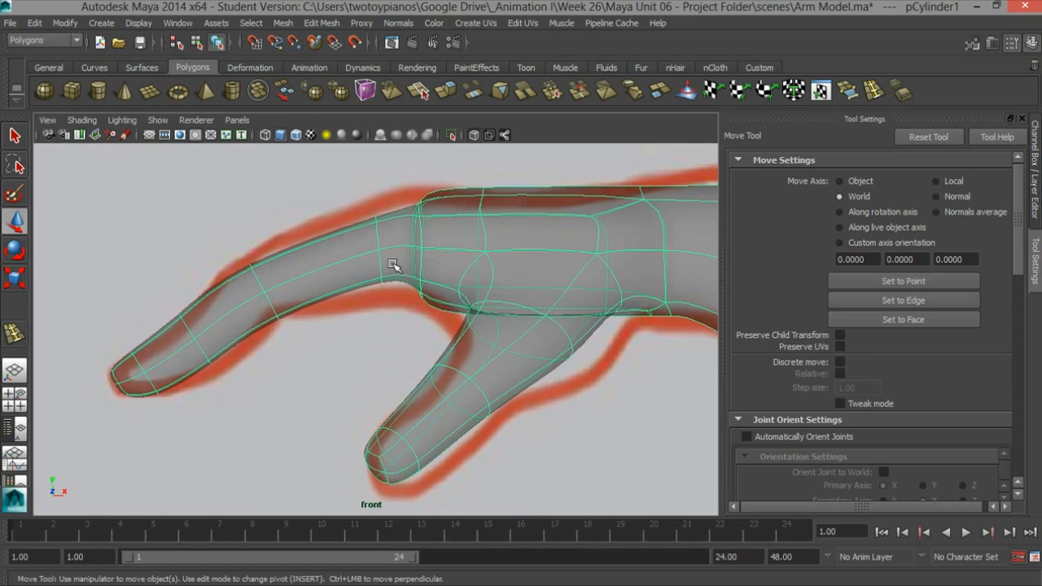
right_click_drag(382, 240, 387, 234)
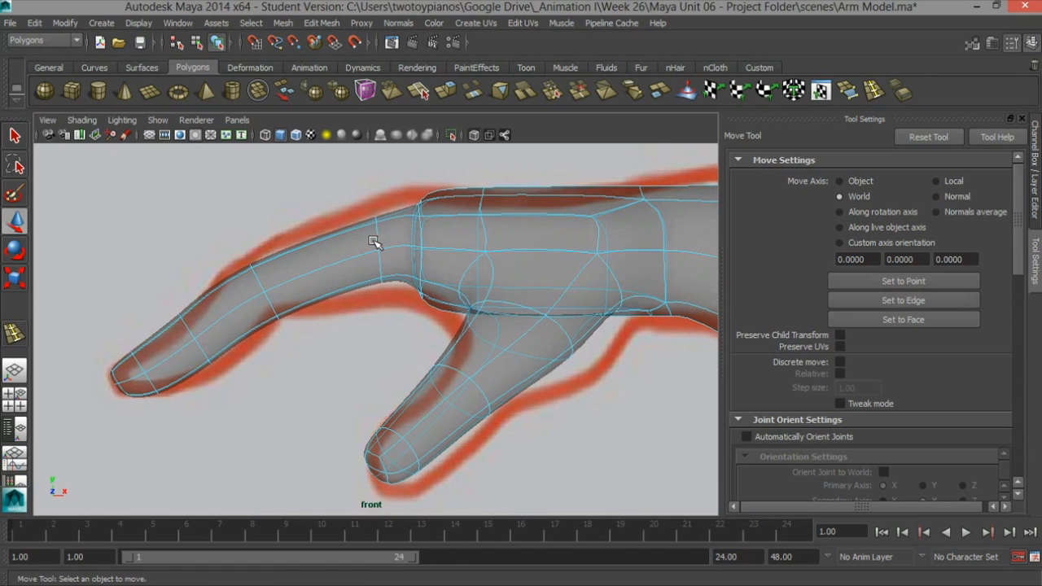
left_click(375, 236)
key("r")
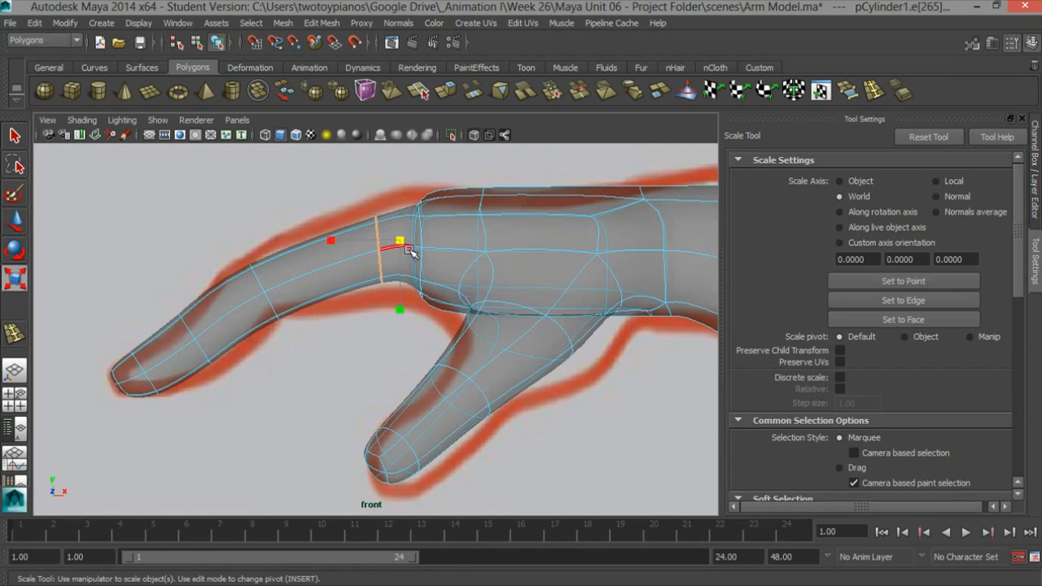
left_click_drag(402, 243, 414, 240)
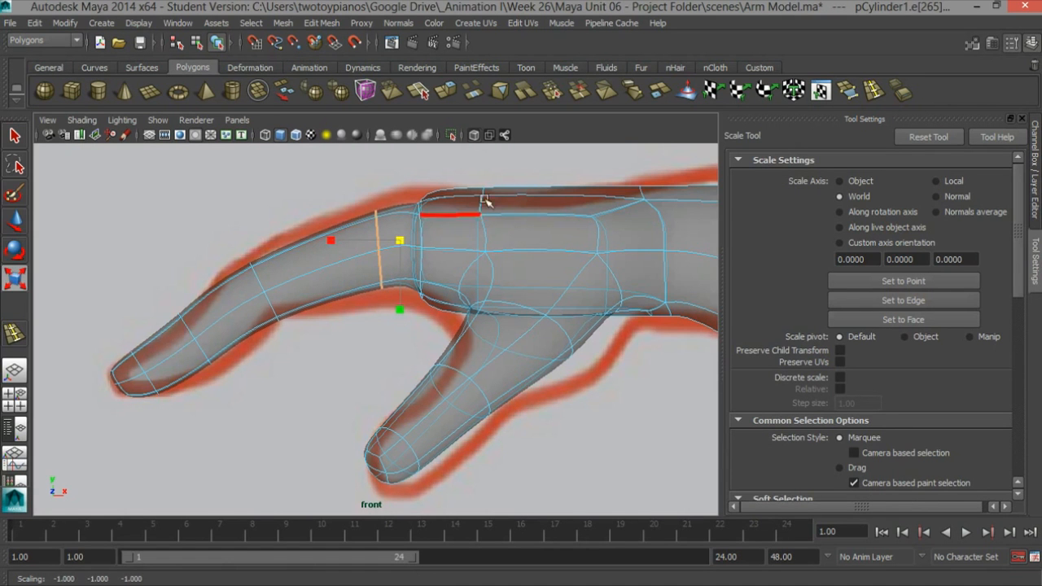
Step: Examine the index finger's base and its transition into the palm from several angles in the perspective view
key("space")
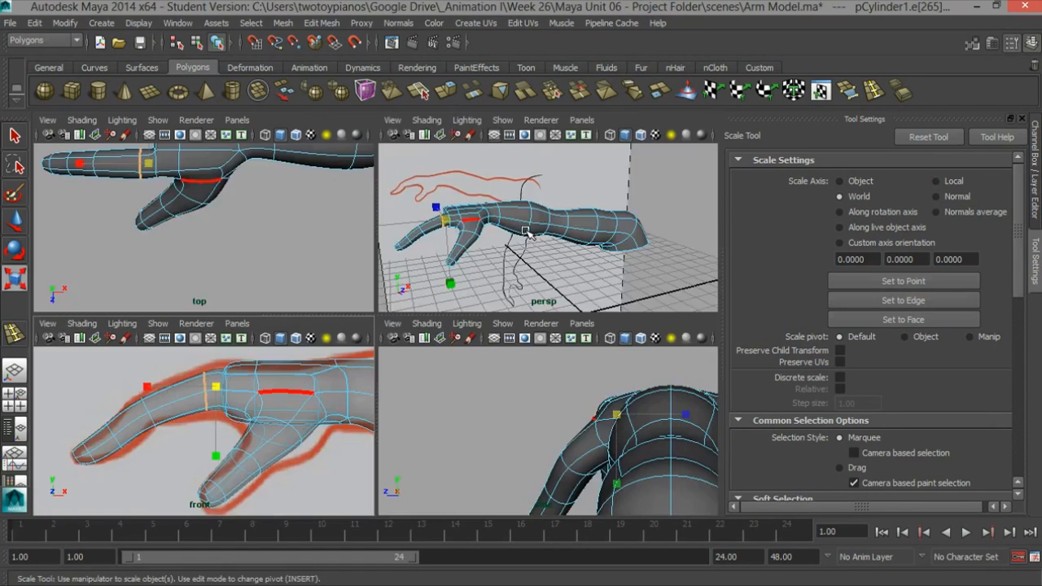
key("space")
left_click_drag(470, 279, 310, 307, "alt")
right_click_drag(220, 325, 253, 339, "alt")
middle_click_drag(253, 339, 528, 197, "alt")
right_click_drag(407, 236, 436, 242, "alt")
mouse_move(436, 243)
left_mouse_down("alt")
mouse_move(477, 239)
mouse_move(458, 256)
mouse_move(432, 240)
left_mouse_up("alt")
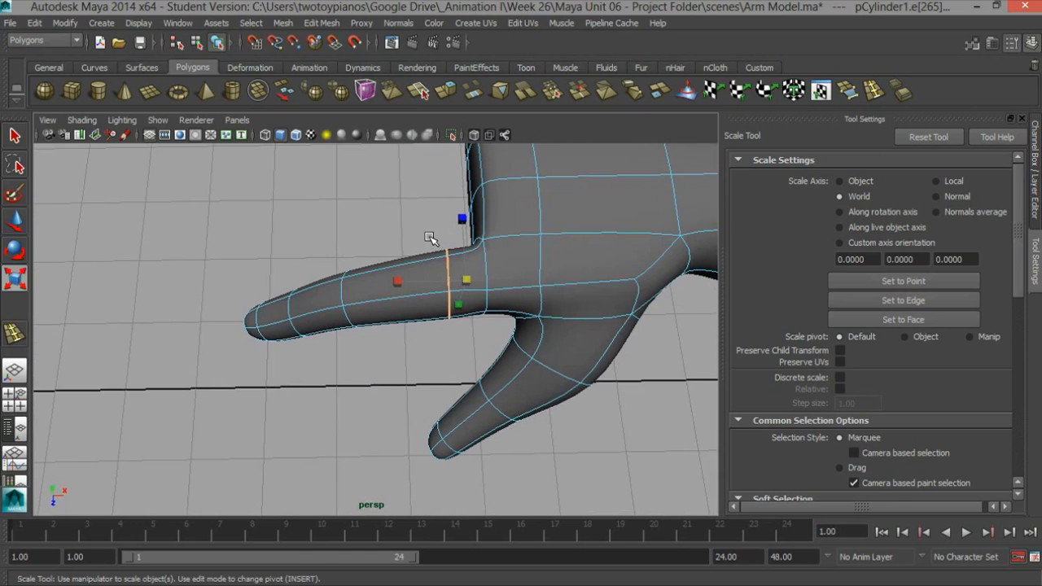
left_click_drag(434, 276, 446, 313, "alt")
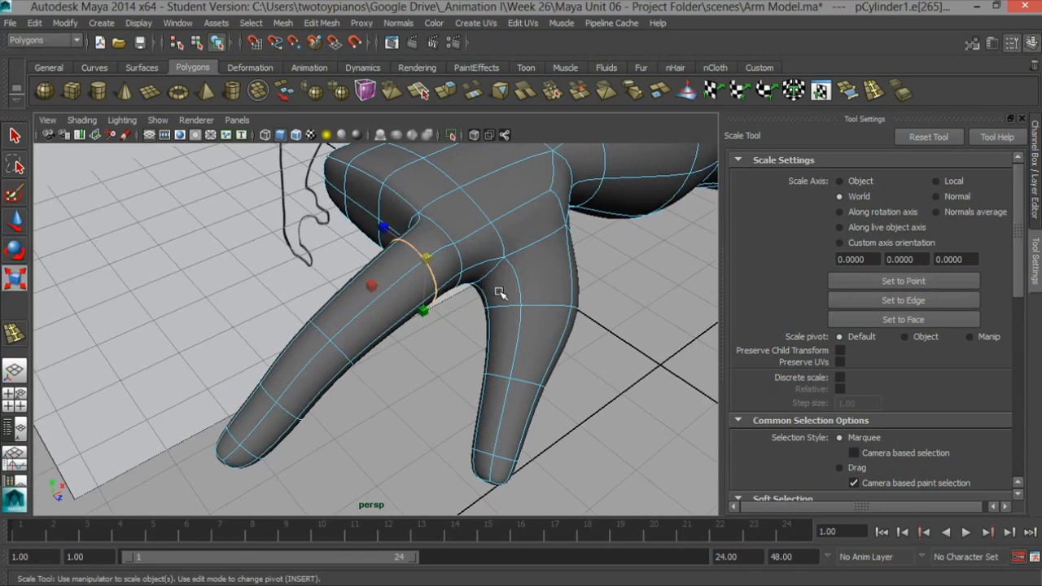
Step: Leave edge selection, select the arm as an object, and review its overall shape in the perspective view
key("q")
right_click_drag(437, 297, 443, 291)
left_click(442, 297)
key("w")
left_click_drag(444, 307, 533, 372, "alt")
left_click(604, 347)
left_click_drag(604, 347, 586, 300, "alt")
right_click_drag(586, 300, 435, 353, "alt")
left_click_drag(435, 353, 452, 363, "alt")
key("q")
right_click_drag(456, 358, 526, 237)
right_click_drag(502, 317, 466, 315, "alt")
left_click_drag(465, 314, 407, 354, "alt")
left_click(463, 347)
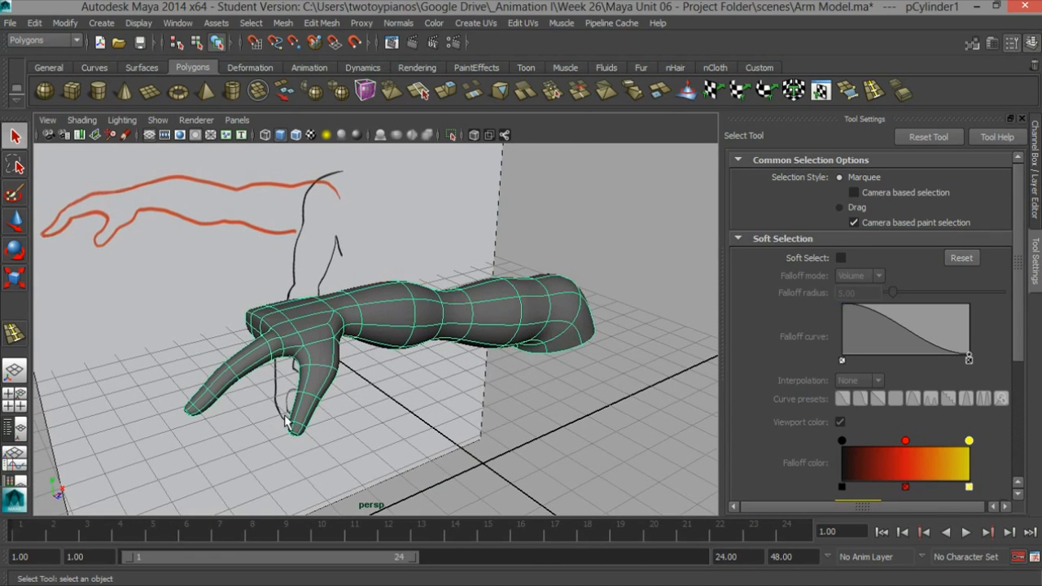
left_click_drag(518, 359, 483, 333, "alt")
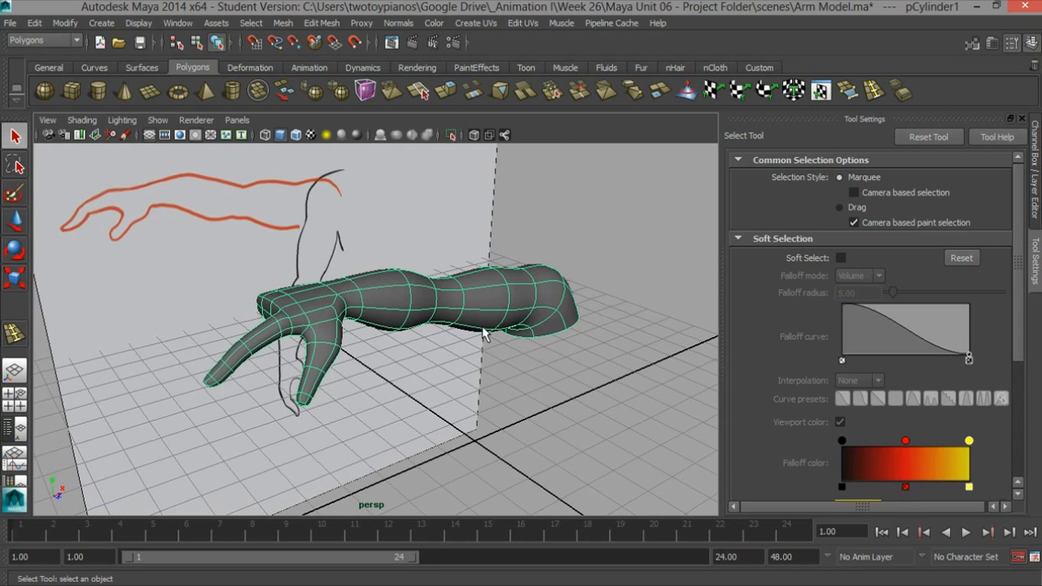